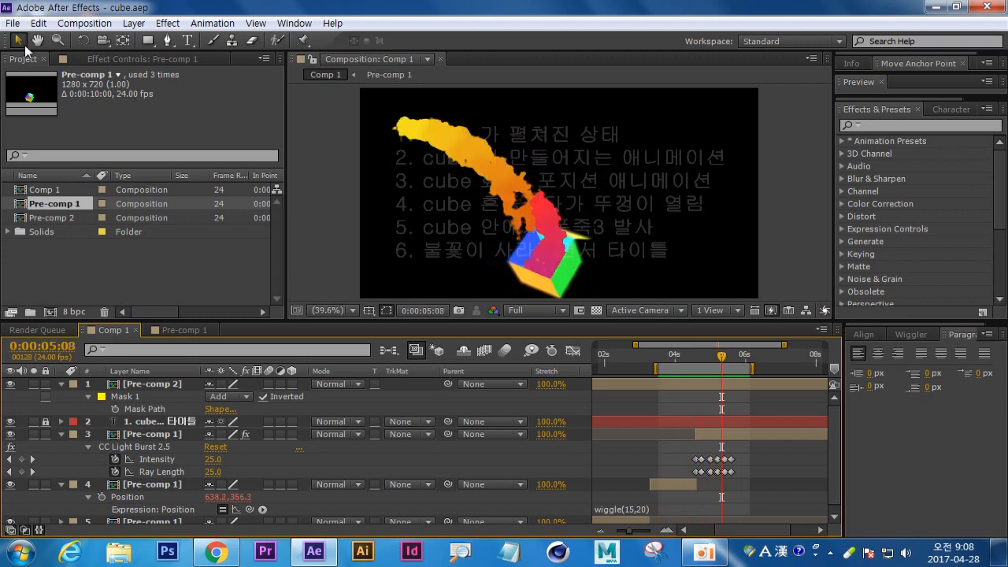
Step: Start a new project and create a 1280 x 720, 24 fps, 10-second composition named cube_animation
key("ctrl+alt+n")
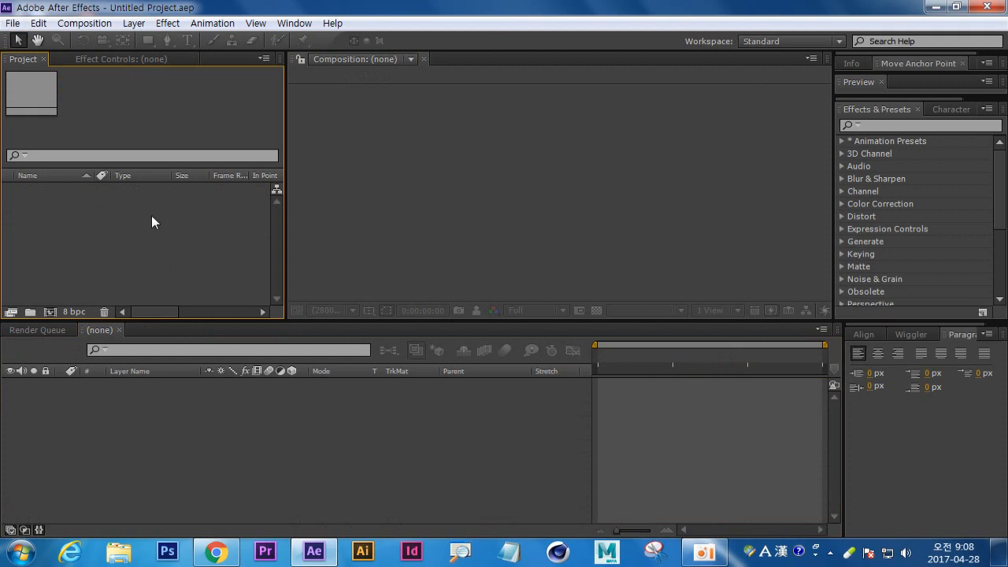
key("ctrl+n")
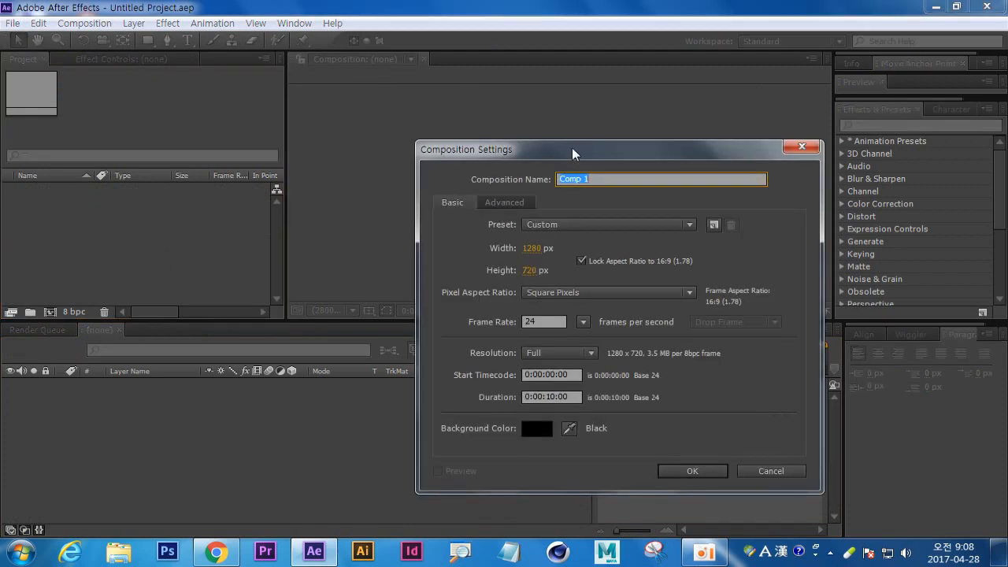
left_click_drag(573, 153, 364, 85)
type("c")
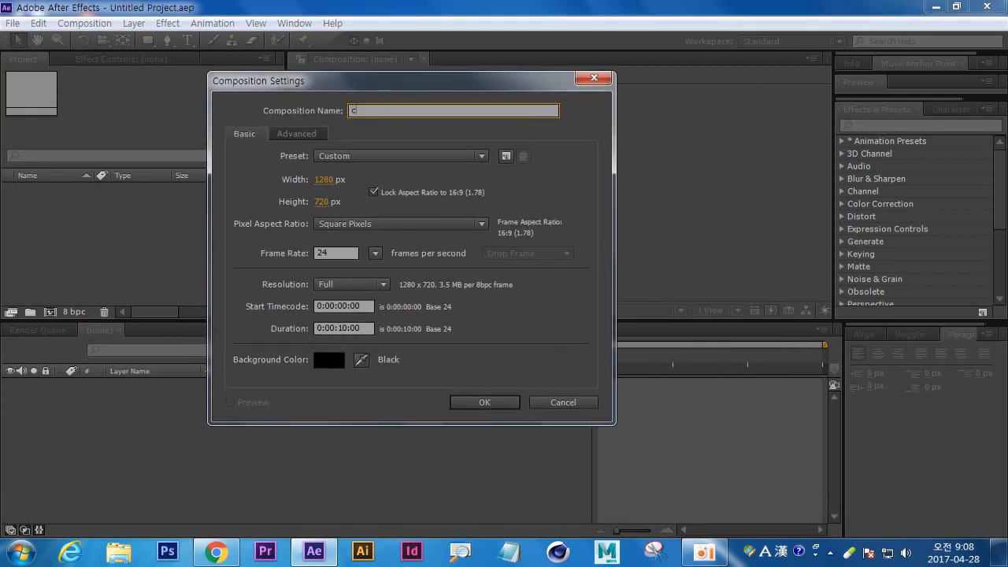
type("ube_animation")
left_click(478, 402)
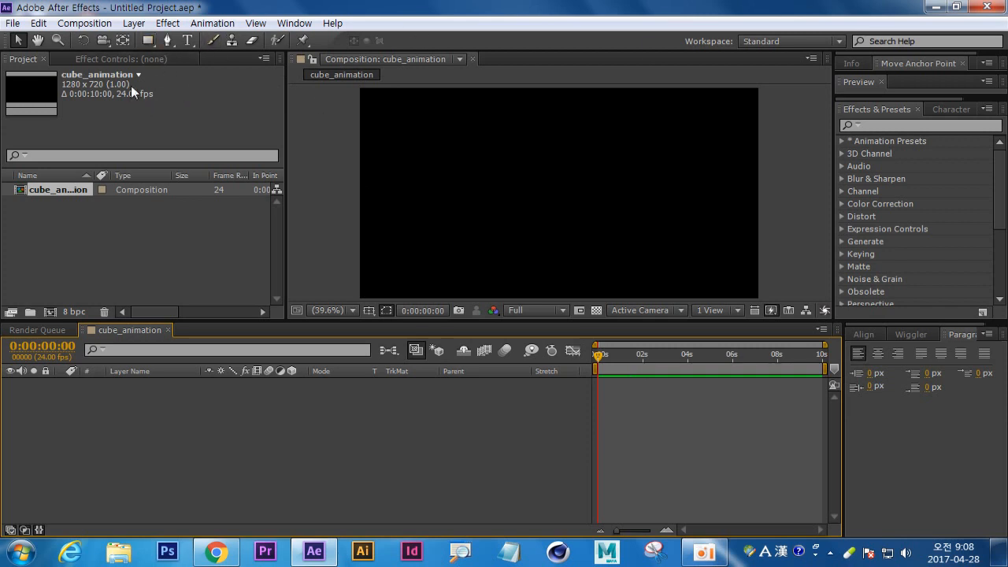
Step: Draw a small square with red fill FF4747 in the left half of the frame using the Rectangle Tool
left_click_drag(148, 39, 257, 36)
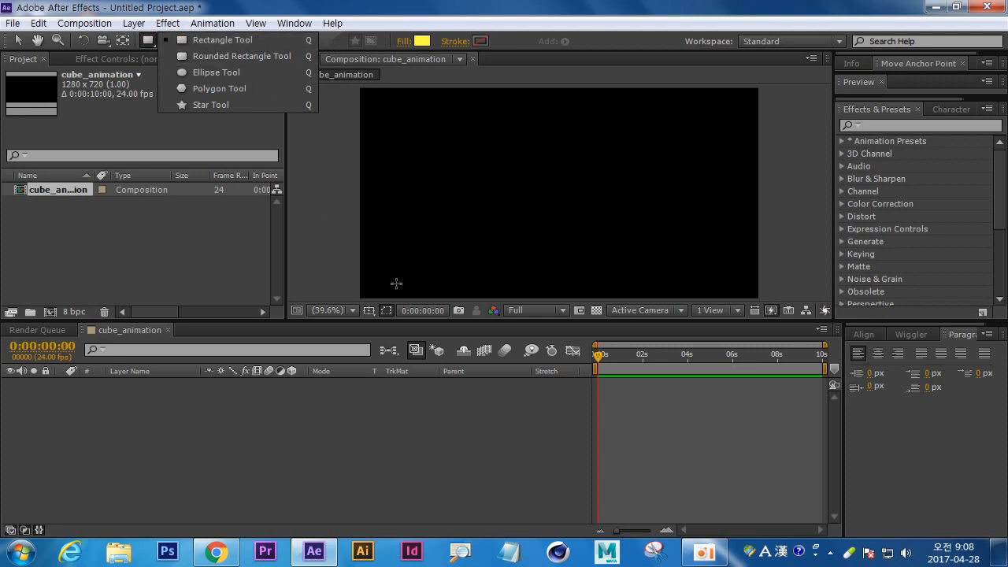
left_click(420, 41)
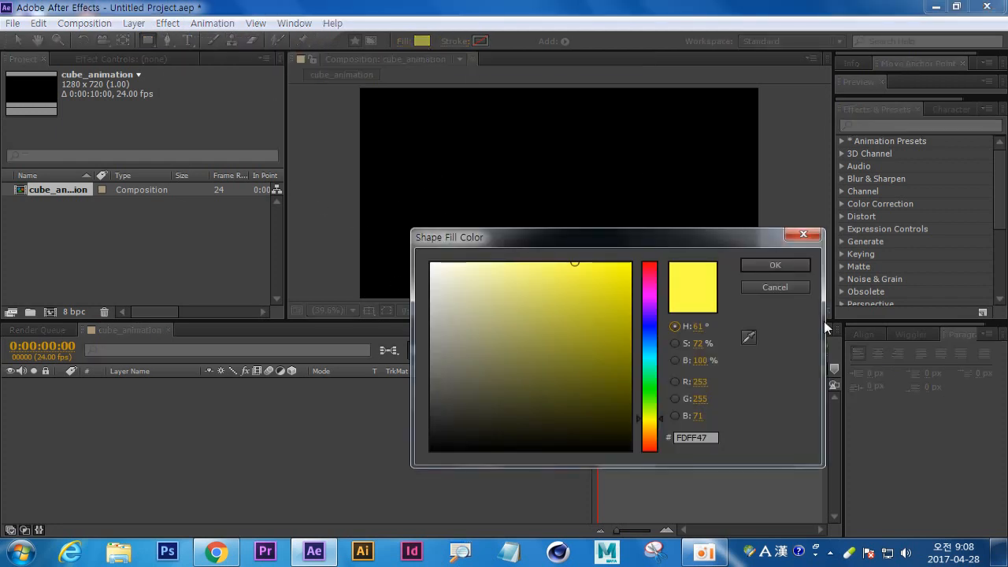
left_click_drag(652, 272, 659, 257)
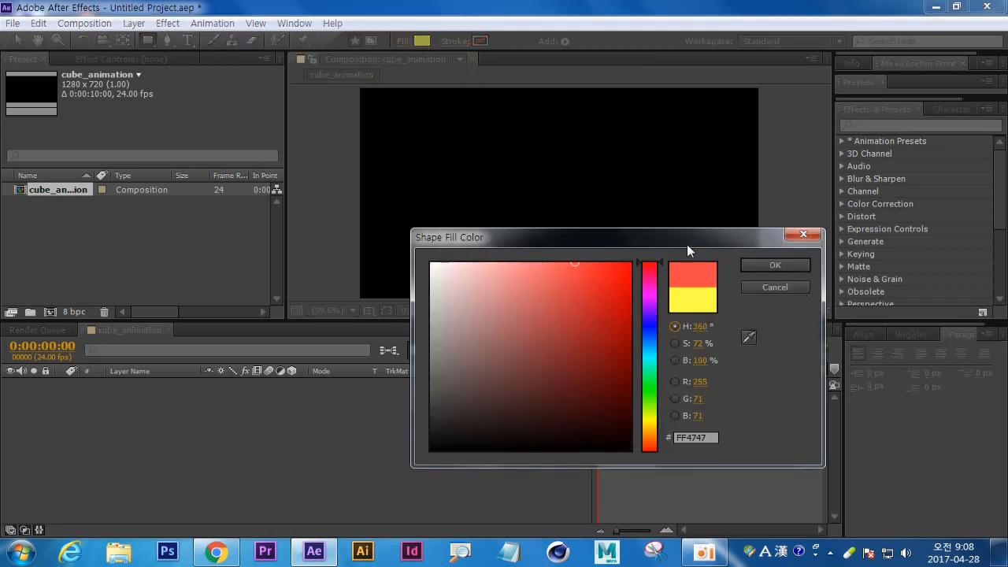
left_click(785, 266)
mouse_move(433, 184)
left_mouse_down()
mouse_move(483, 232)
mouse_move(459, 188)
mouse_move(457, 206)
mouse_move(455, 198)
left_mouse_up()
key("v")
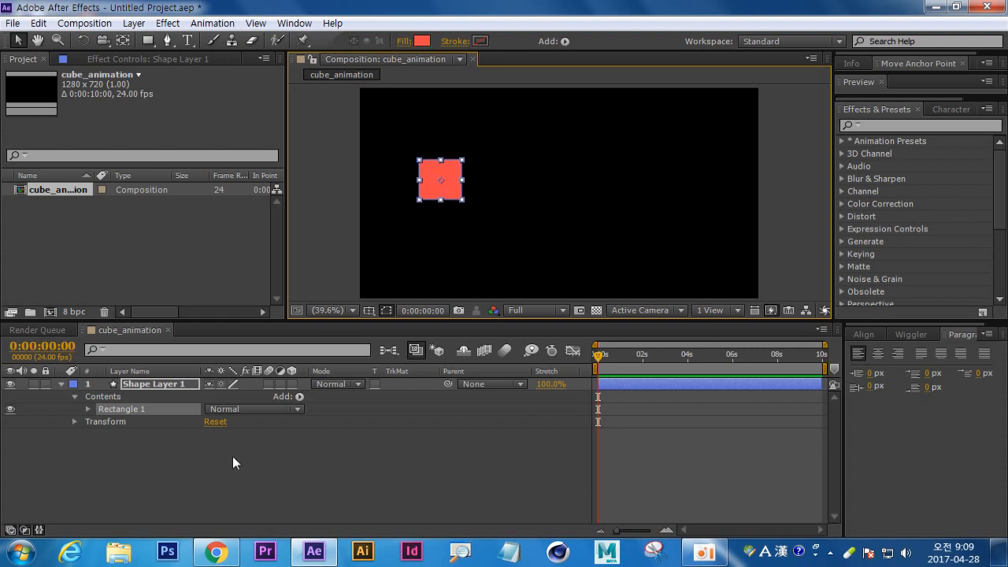
Step: Duplicate the red square's layer and place the copy immediately to the right of the original
left_click(319, 483)
left_click(450, 179)
key("ctrl+d")
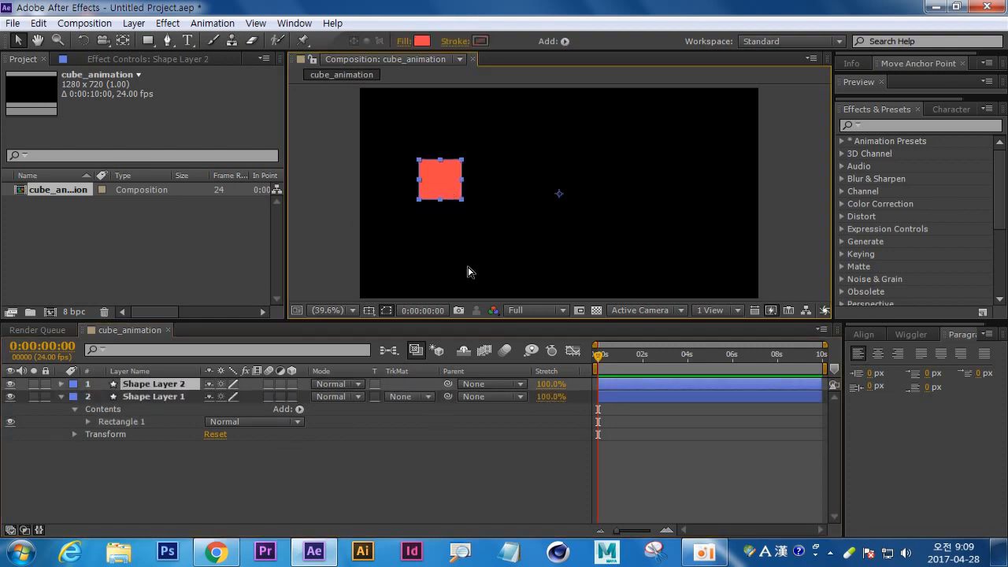
scroll(439, 181, "up", 4)
left_click_drag(825, 255, 840, 250)
left_click_drag(387, 207, 605, 214)
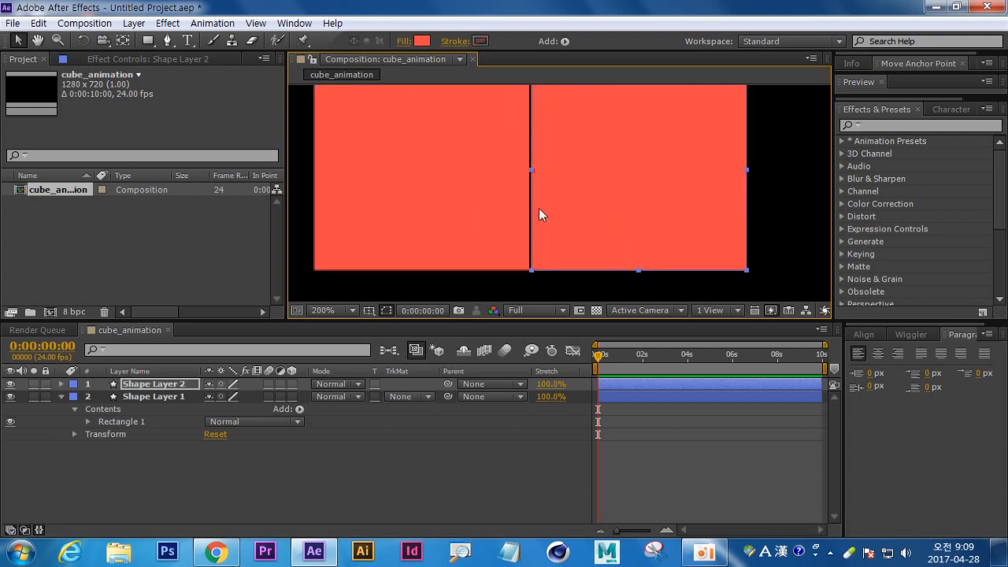
scroll(539, 209, "up", 4)
left_click_drag(392, 229, 599, 229)
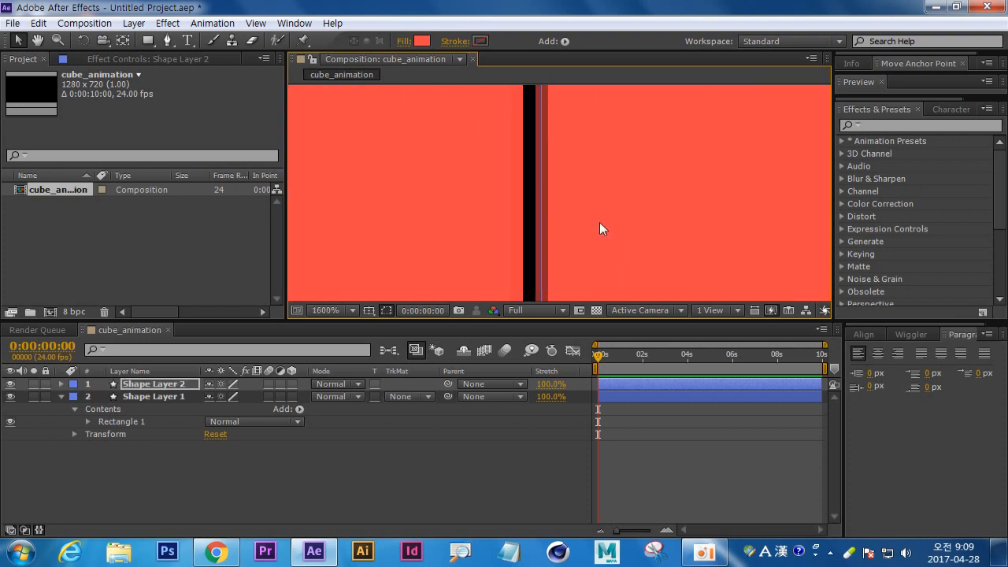
Step: Nudge the copied square horizontally until its left edge sits flush against the first square
key("Left")
key("Left")
key("Left")
key("Left")
key("Left")
key("Left")
key("Left")
key("Left")
key("Left")
key("Left")
key("Left")
key("Left")
key("Left")
key("Left")
key("Left")
key("Left")
key("Left")
key("Left")
key("Left")
key("Left")
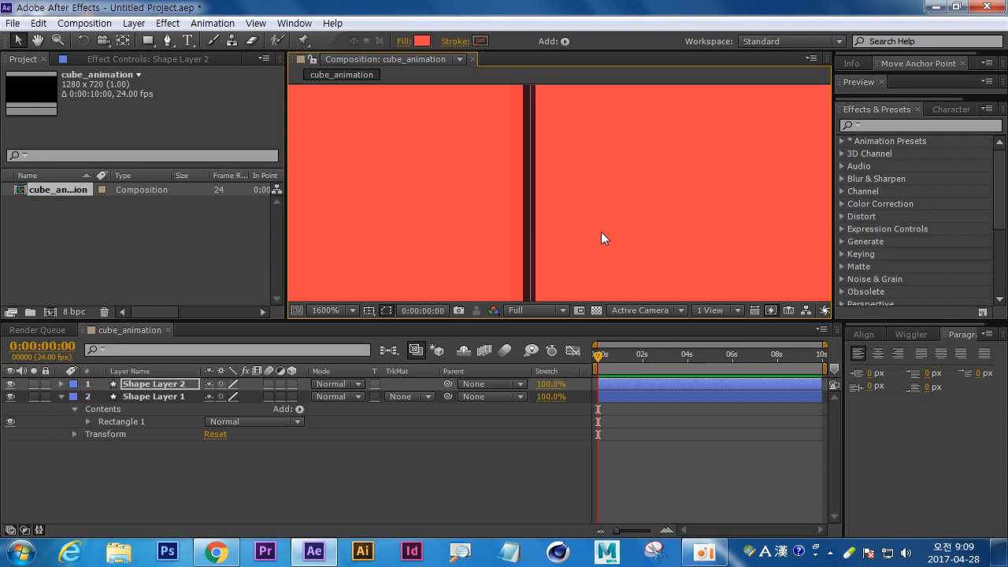
key("Left")
key("Left")
key("Left")
key("Right")
key("Right")
key("Right")
key("Right")
key("Right")
key("Right")
key("Right")
key("Right")
key("Right")
key("Right")
key("Right")
key("Right")
key("Right")
key("Right")
key("Right")
key("Right")
key("Right")
key("Right")
key("Right")
key("Left")
key("Left")
key("Left")
key("Left")
key("Left")
key("Left")
key("Left")
key("Left")
key("Left")
key("Left")
scroll(601, 231, "down", 4)
scroll(601, 230, "up", 3)
scroll(600, 230, "down", 4)
scroll(601, 229, "up", 1)
scroll(601, 229, "down", 2)
scroll(601, 229, "up", 1)
Step: Duplicate the second square and position the copy directly above it with the edges flush
left_click_drag(724, 226, 655, 280)
key("ctrl+d")
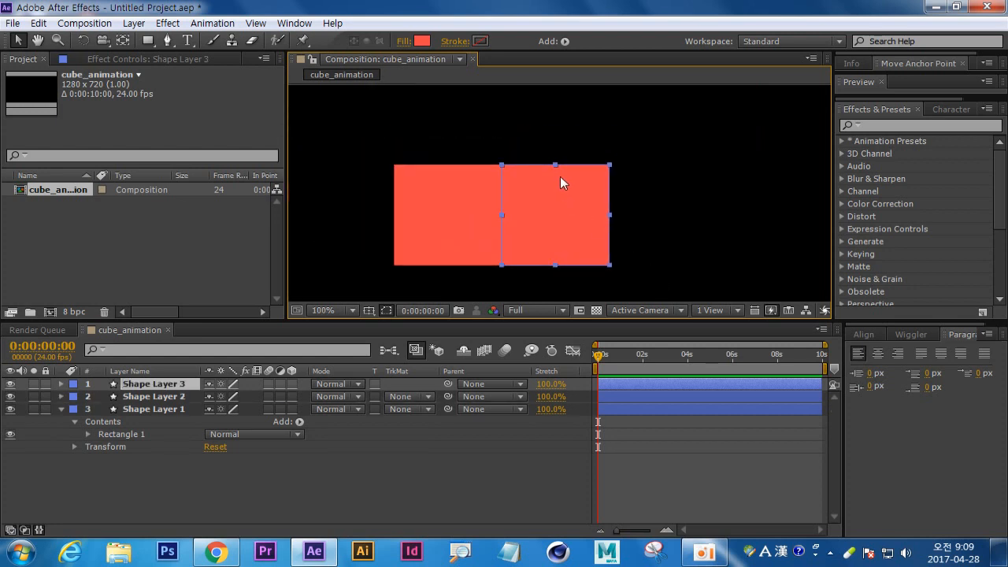
scroll(560, 177, "up", 2)
left_click_drag(578, 148, 602, 125)
left_click_drag(604, 200, 612, 212)
scroll(604, 247, "up", 2)
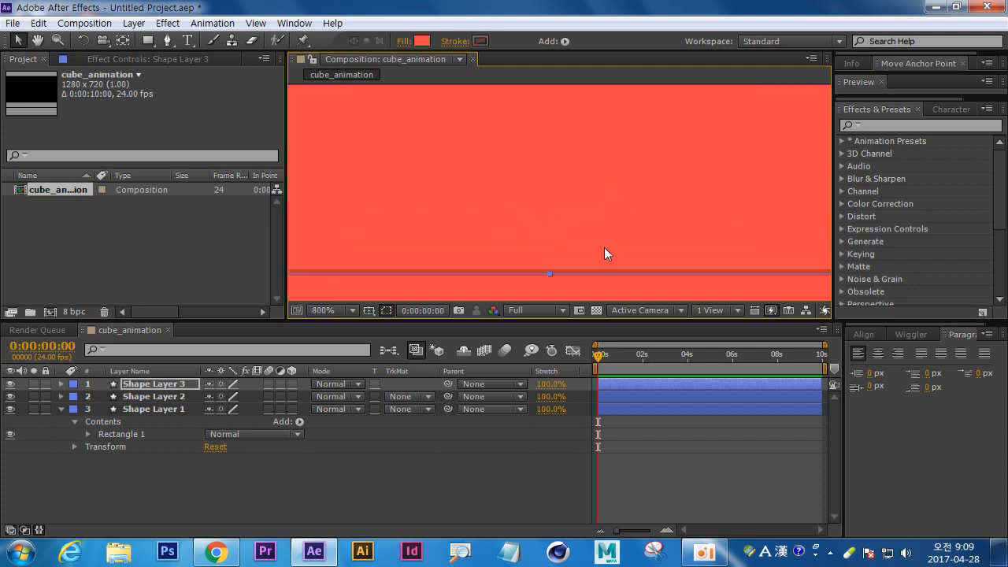
left_click_drag(606, 267, 590, 103)
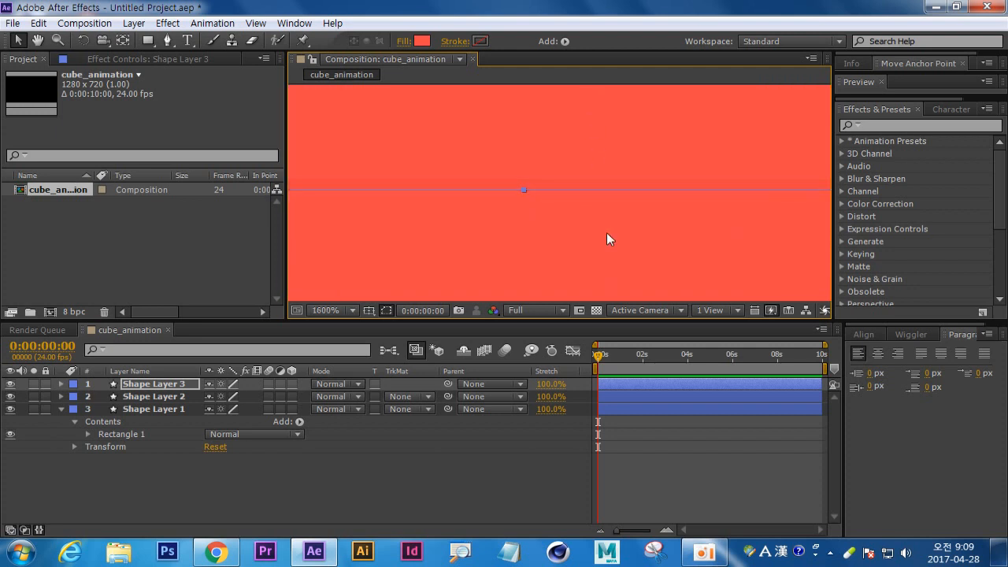
scroll(606, 230, "down", 5)
scroll(602, 227, "up", 2)
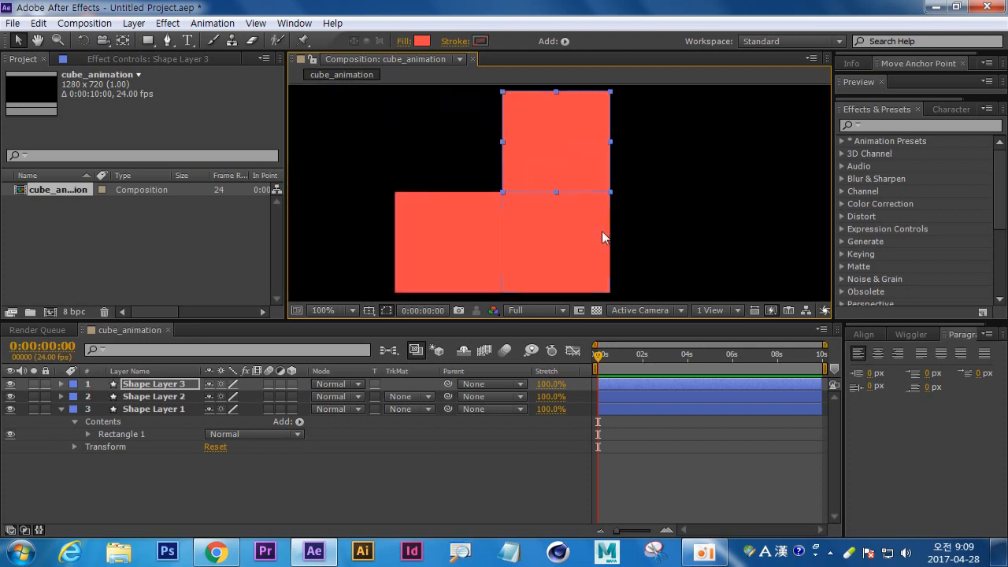
Step: Duplicate the upper square and position the copy directly below the centre square with the edges flush
left_click_drag(629, 217, 608, 152)
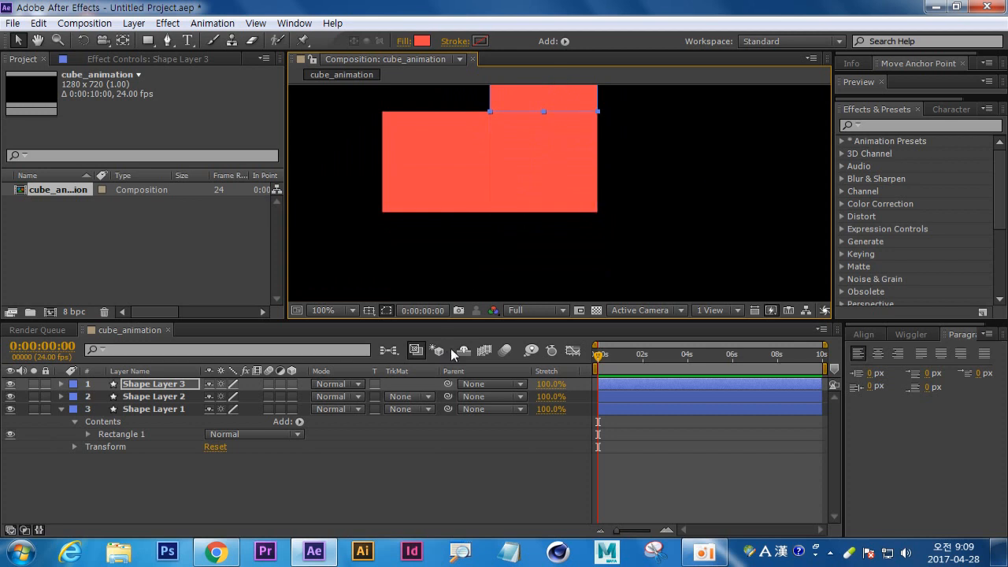
key("ctrl+d")
left_click_drag(558, 96, 573, 235)
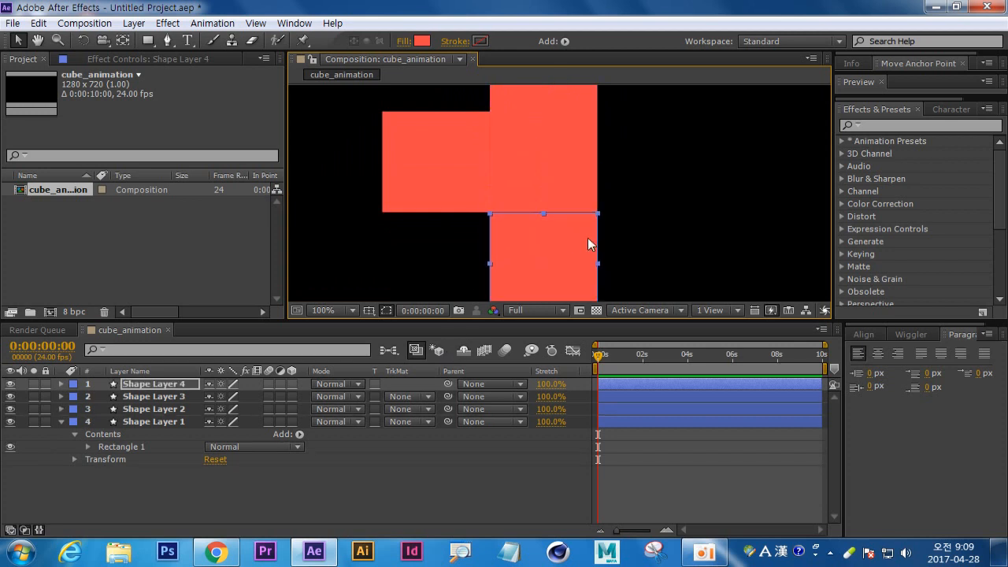
scroll(509, 187, "up", 5)
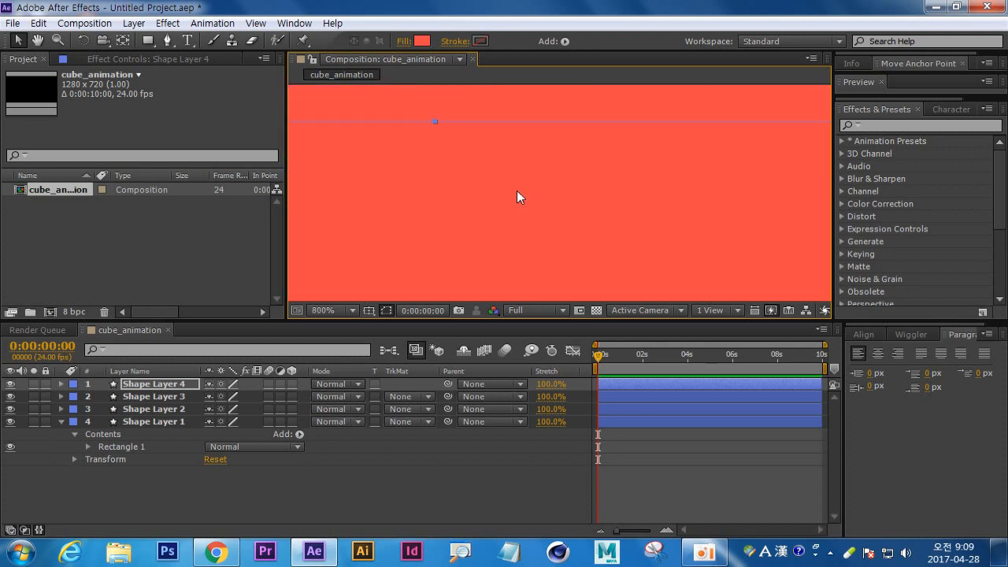
scroll(526, 196, "down", 1)
scroll(536, 207, "down", 2)
scroll(536, 208, "down", 3)
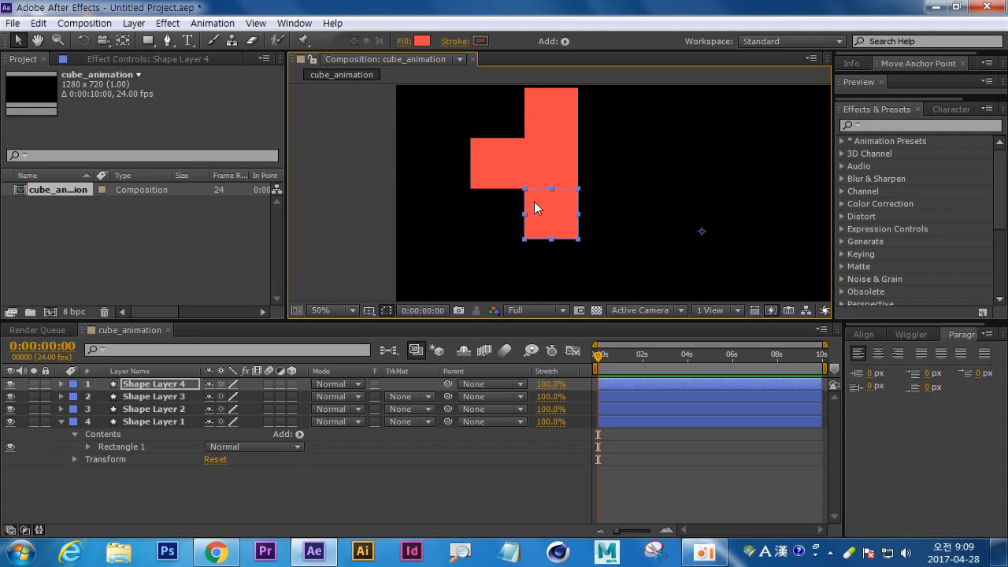
Step: Duplicate the centre square, bring the copy to the top of the layer stack, and place it flush against the centre square's right side
left_click_drag(627, 189, 531, 212)
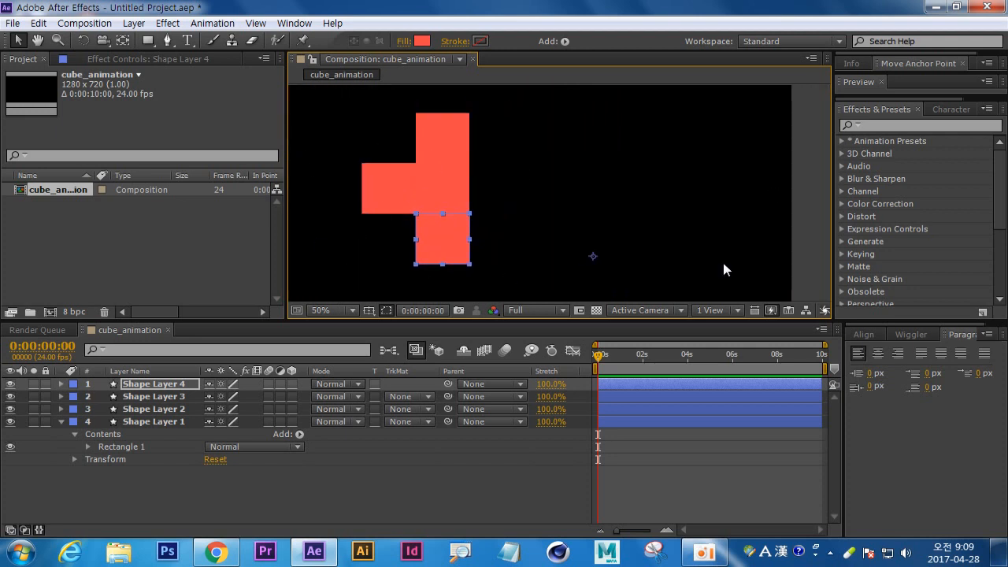
left_click(807, 215)
left_click(440, 194)
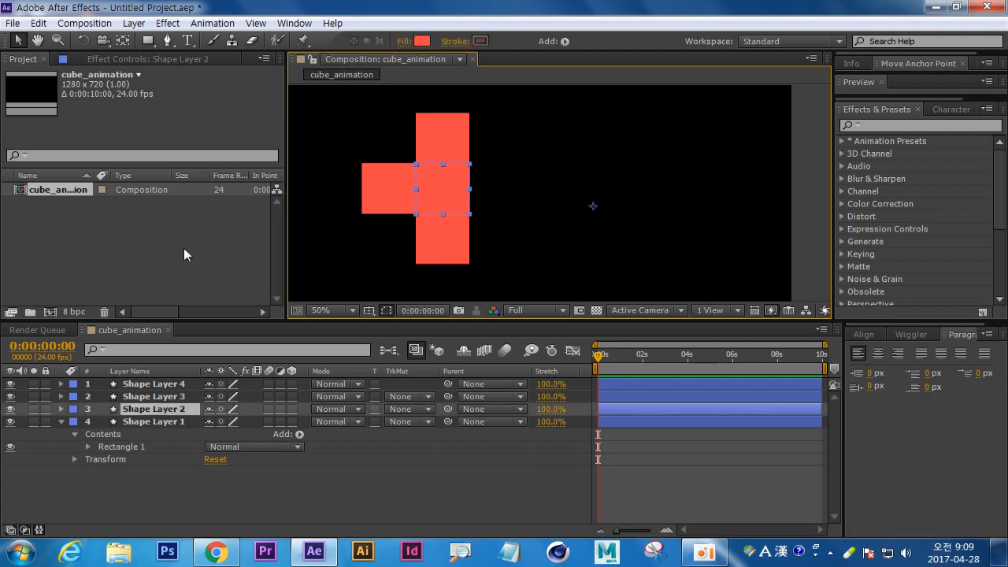
key("ctrl+d")
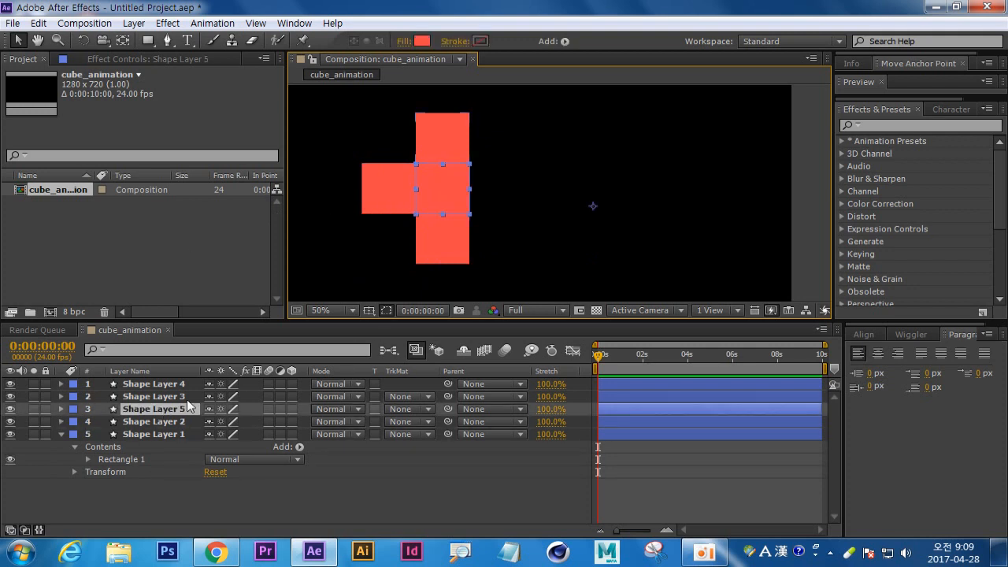
key("ctrl+shift+bracketright")
left_click_drag(434, 191, 491, 191)
scroll(491, 187, "up", 4)
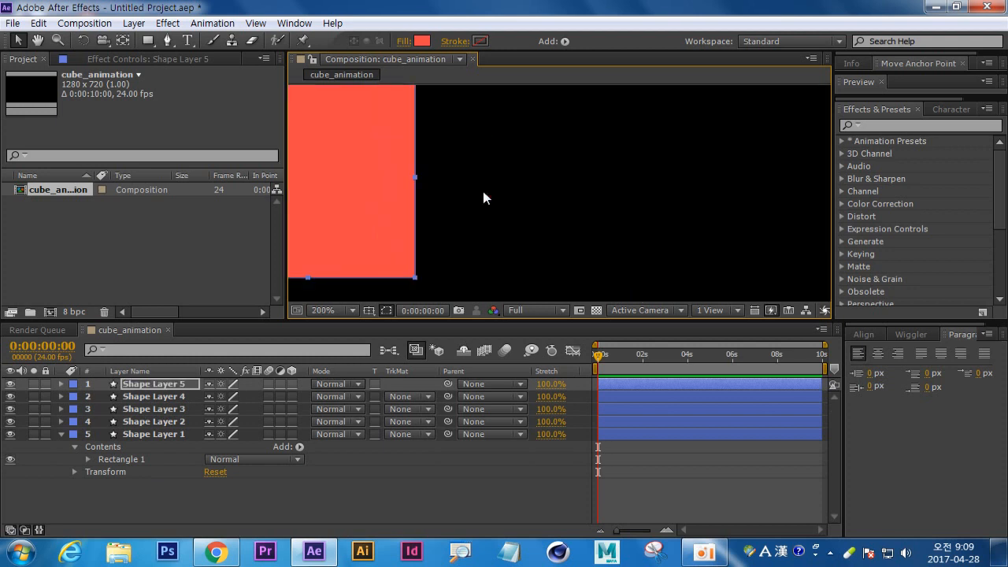
scroll(610, 203, "up", 3)
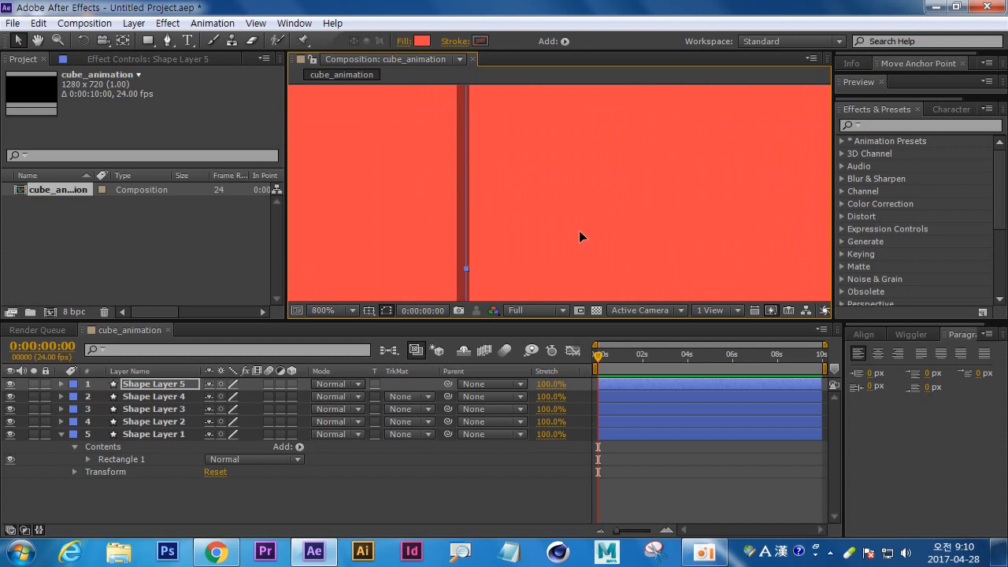
key("slash")
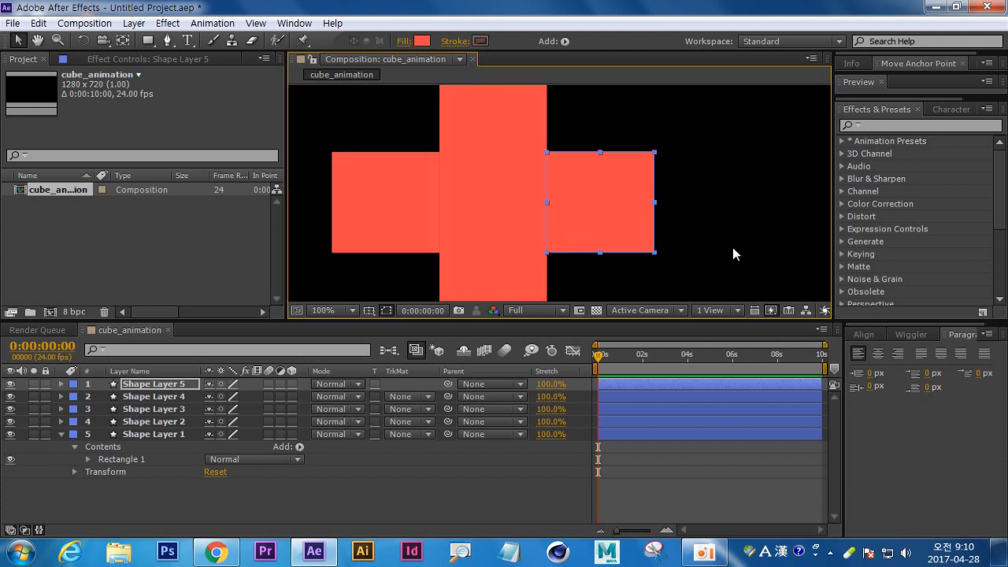
Step: Duplicate the right-arm square and place the copy flush against its right side to complete the six-face cube net
scroll(665, 236, "down", 1)
left_click_drag(665, 235, 567, 237)
key("ctrl+d")
scroll(476, 221, "up", 3)
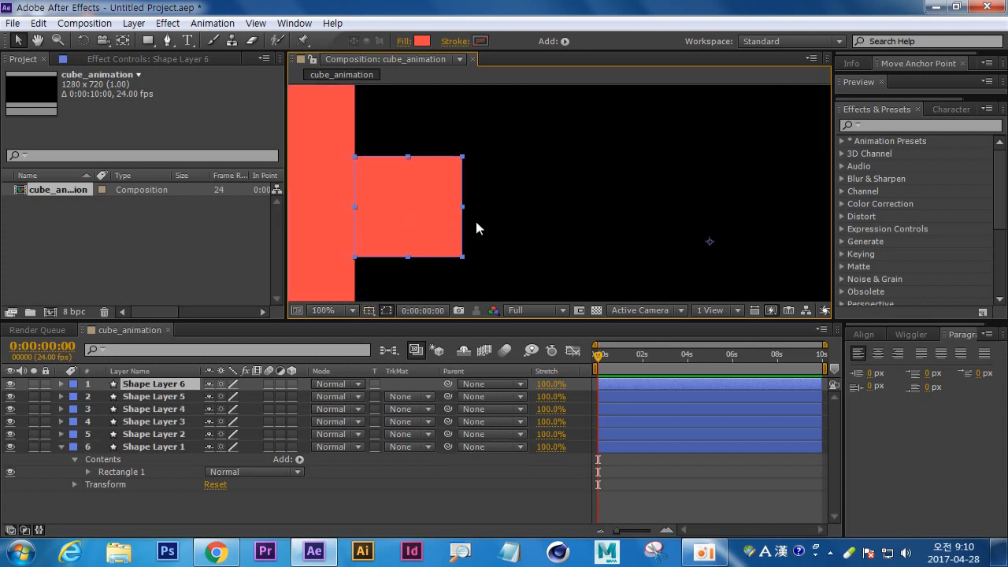
left_click_drag(514, 248, 554, 254)
left_click_drag(393, 261, 545, 226)
scroll(490, 230, "up", 3)
left_click_drag(435, 247, 724, 240)
left_click_drag(620, 241, 600, 243)
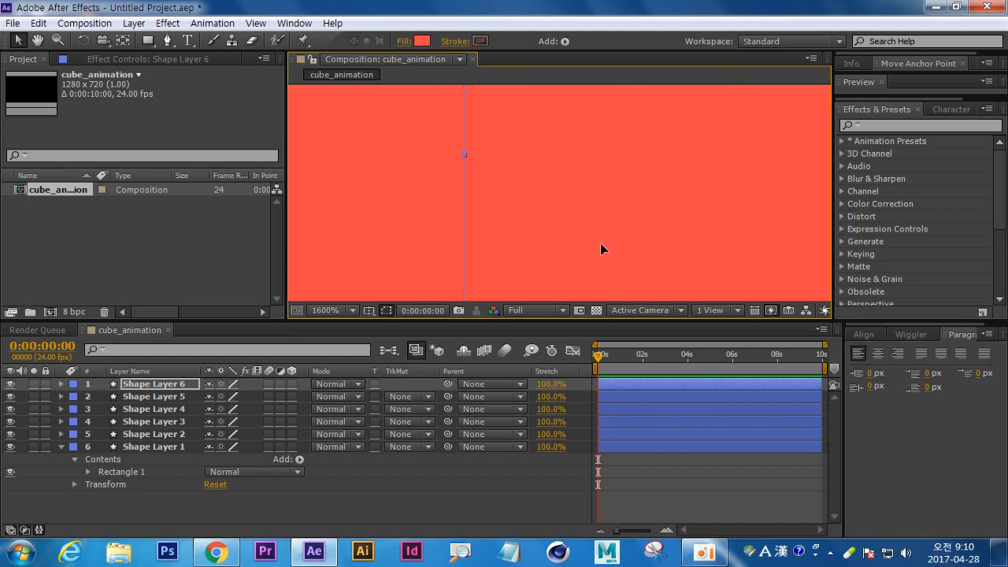
Step: Check the seams between the squares of the cube net for gaps
scroll(601, 239, "down", 5)
scroll(601, 235, "up", 1)
scroll(597, 245, "down", 1)
scroll(512, 169, "up", 4)
left_click(366, 220)
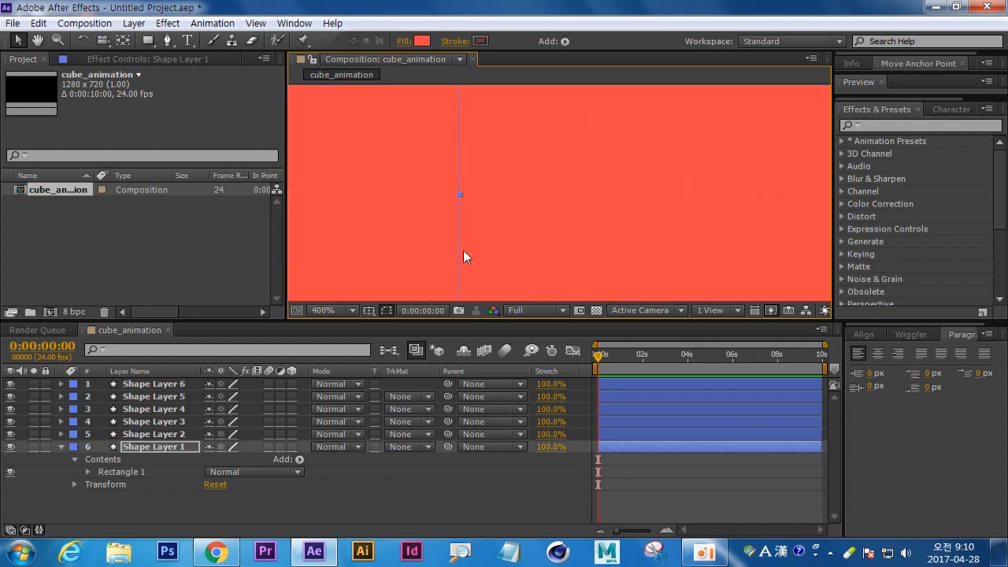
scroll(464, 251, "down", 4)
left_click(515, 279)
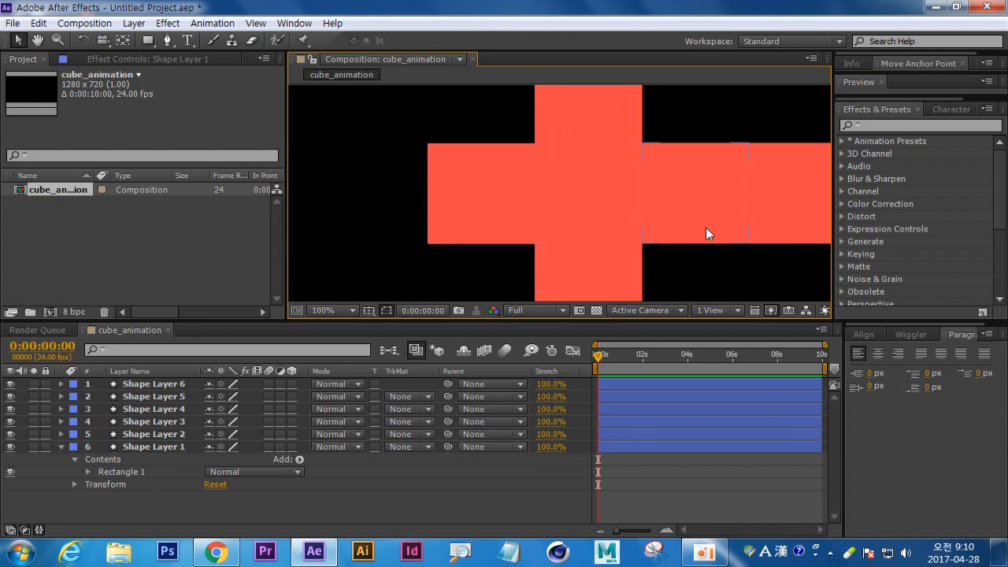
Step: Enlarge the Move Anchor Point panel so its anchor grid is accessible, keeping the whole cube net in view
scroll(705, 229, "down", 2)
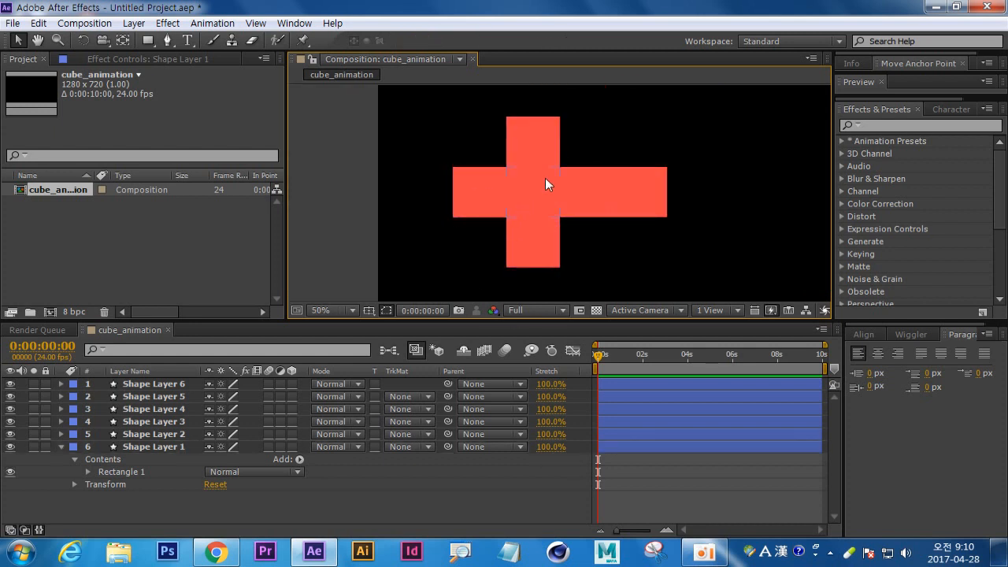
left_click_drag(613, 266, 545, 265)
left_click_drag(937, 71, 937, 133)
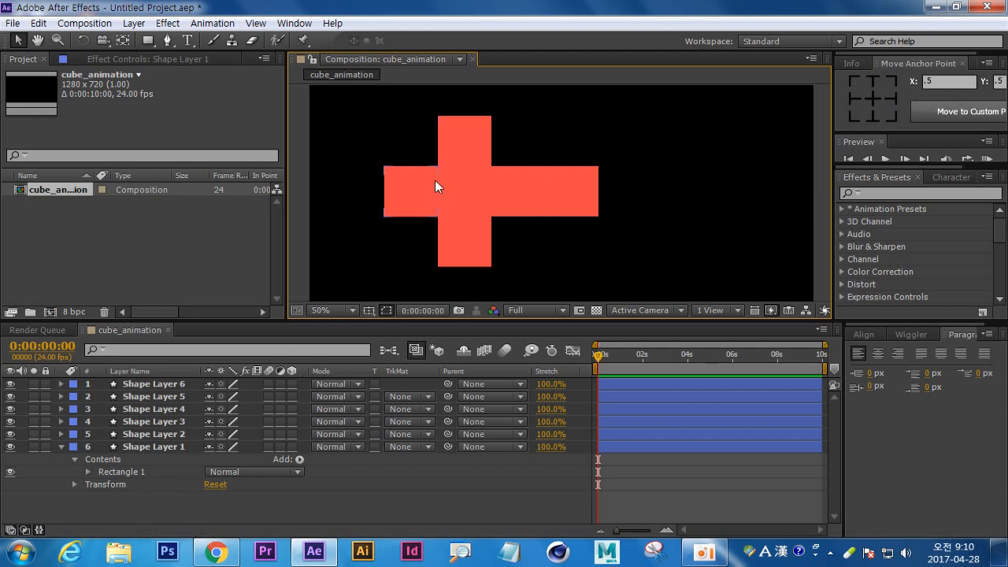
Step: Rename the leftmost square's layer, Shape Layer 1, as cube_1
left_click(404, 194)
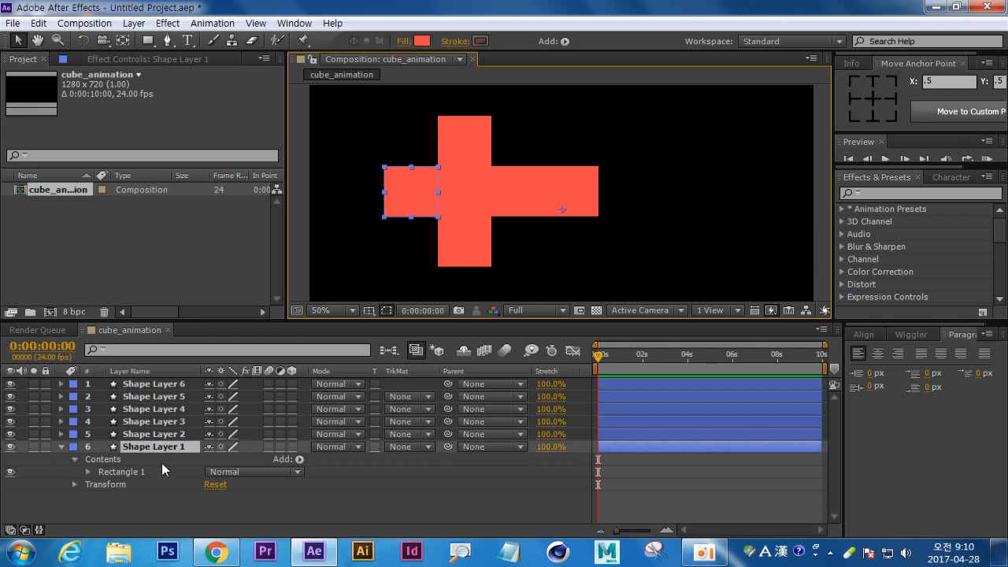
key("Return")
type("cube")
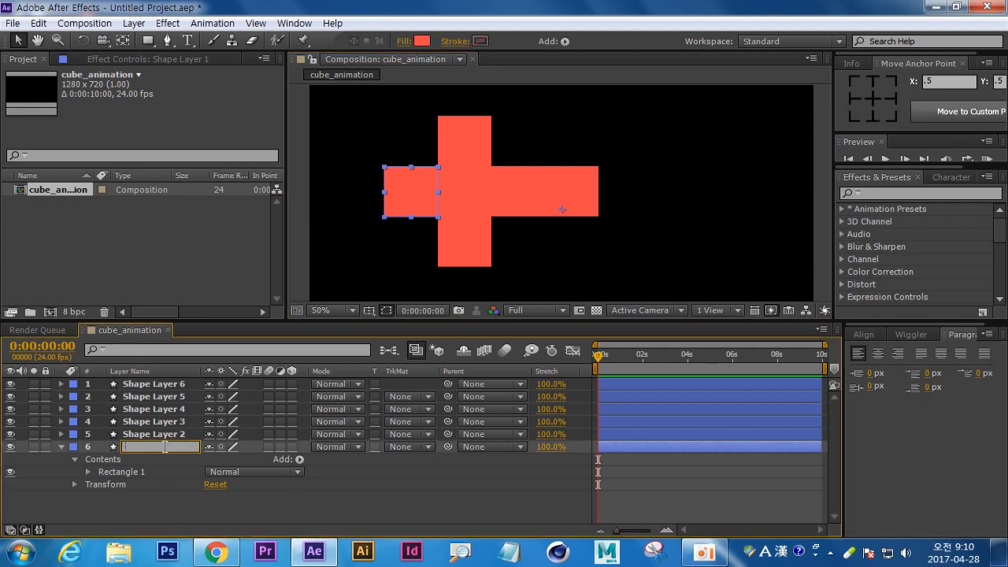
type("_1")
left_click(170, 432)
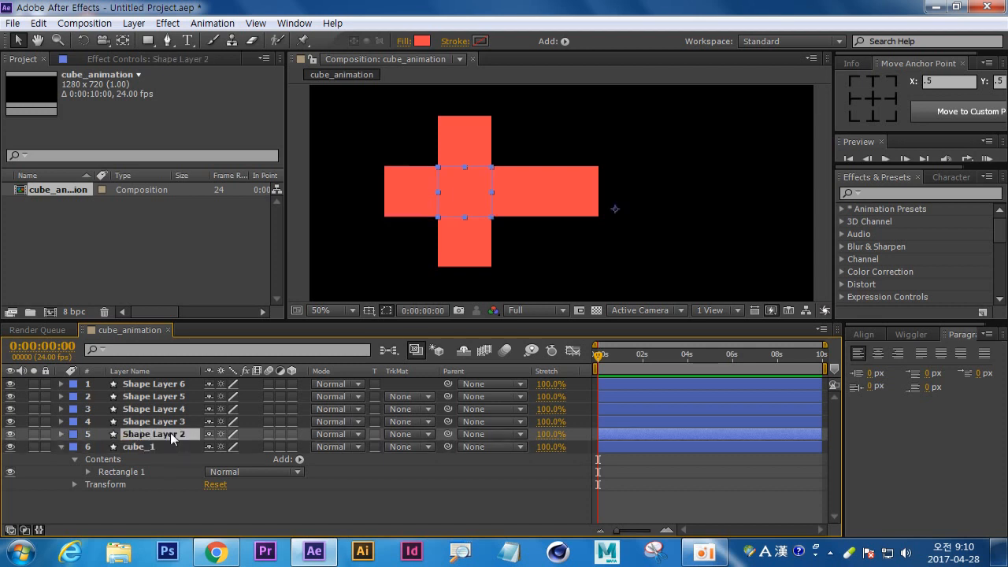
Step: Rename the centre square's layer, Shape Layer 2, as cube_2
key("Return")
type("cube_2")
key("Return")
Step: Rename the layer of the square above the centre, Shape Layer 3, as cube_3 and copy the name text for reuse
left_click(169, 422)
right_click(170, 421)
key("Escape")
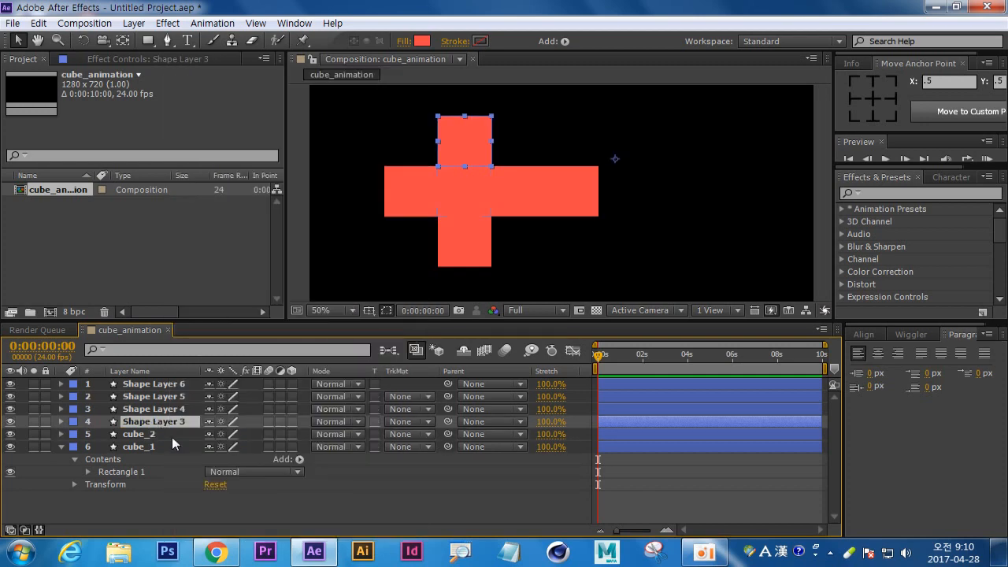
key("Return")
type("cu")
key("ctrl+a")
key("ctrl+c")
key("Return")
Step: Rename the layer of the square below the centre, Shape Layer 4, as cube_4
left_click(162, 399)
left_click(161, 410)
key("Return")
key("ctrl+v")
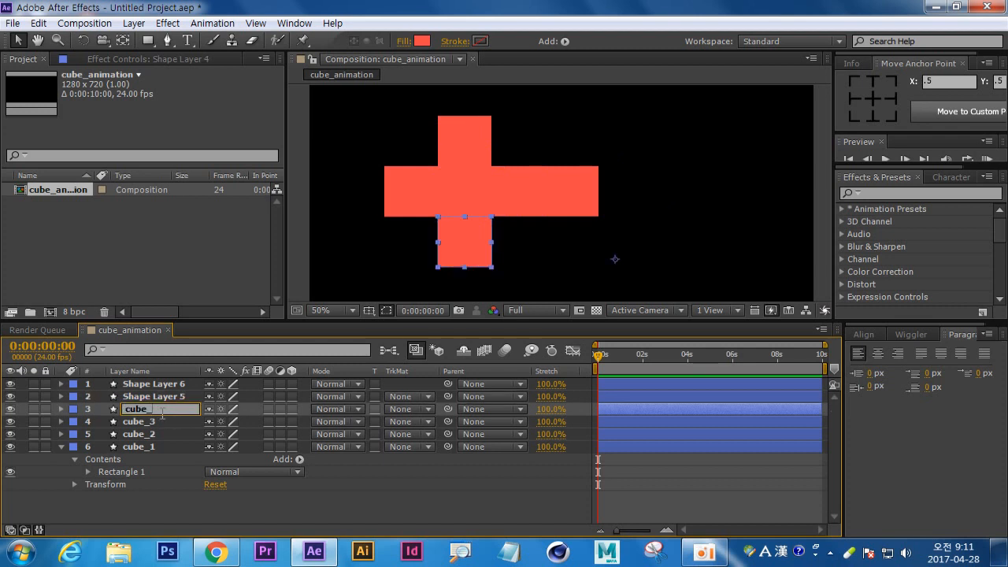
type("4")
key("Return")
Step: Rename the two right-arm squares' layers, Shape Layer 5 as cube_5 and Shape Layer 6 as cube_6
left_click(163, 394)
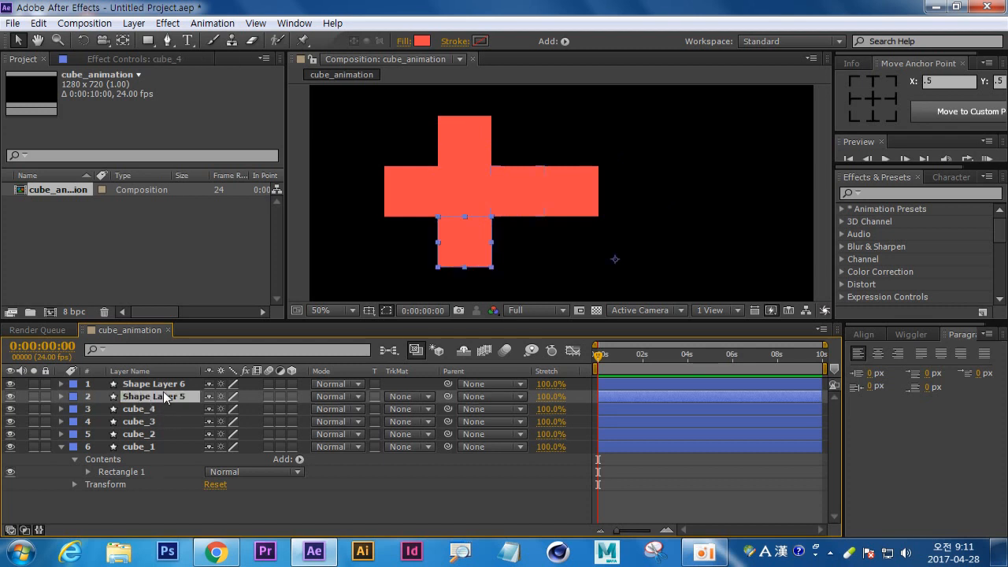
key("Return")
key("ctrl+v")
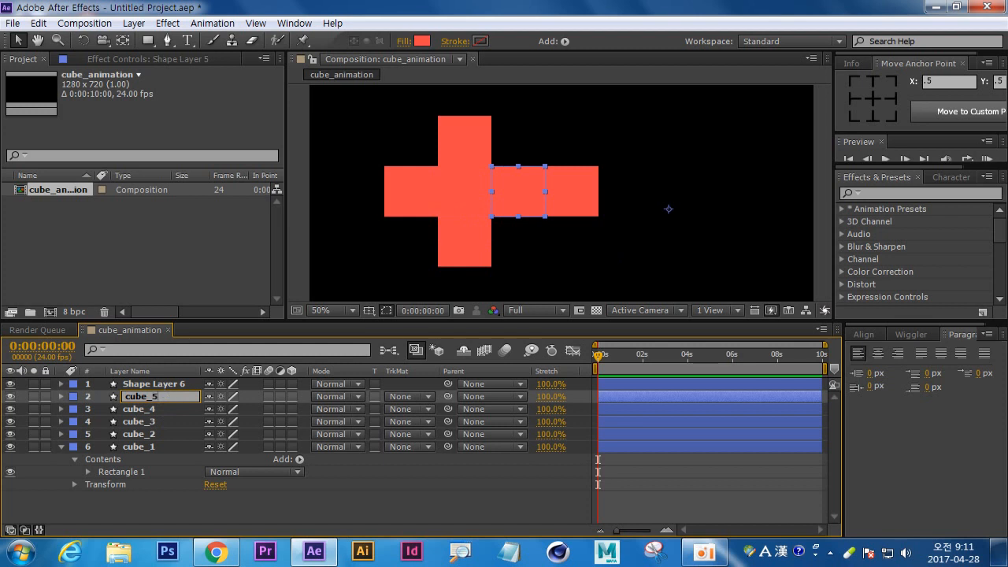
key("Return")
left_click(165, 383)
key("Return")
key("ctrl+v")
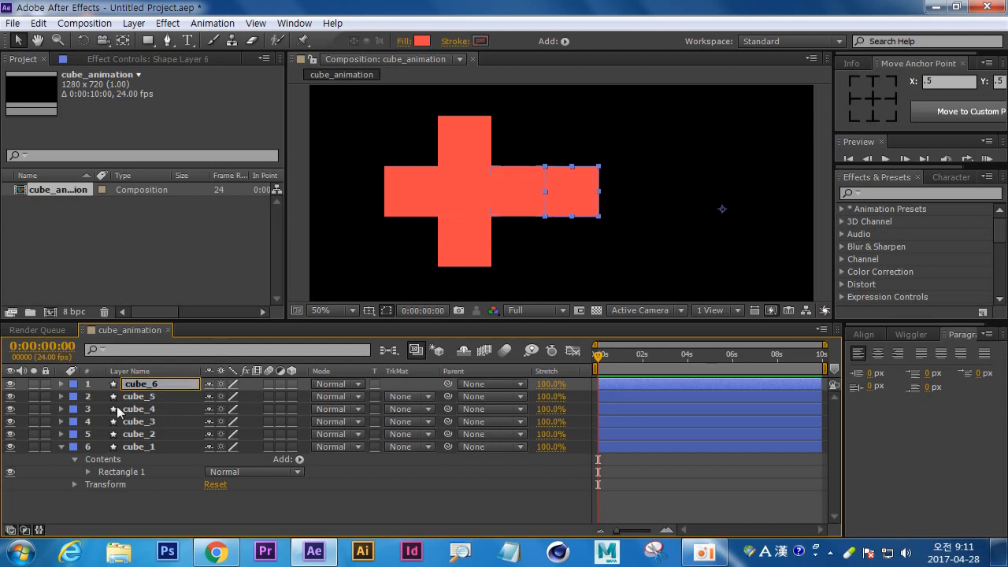
left_click(138, 502)
left_click(150, 447)
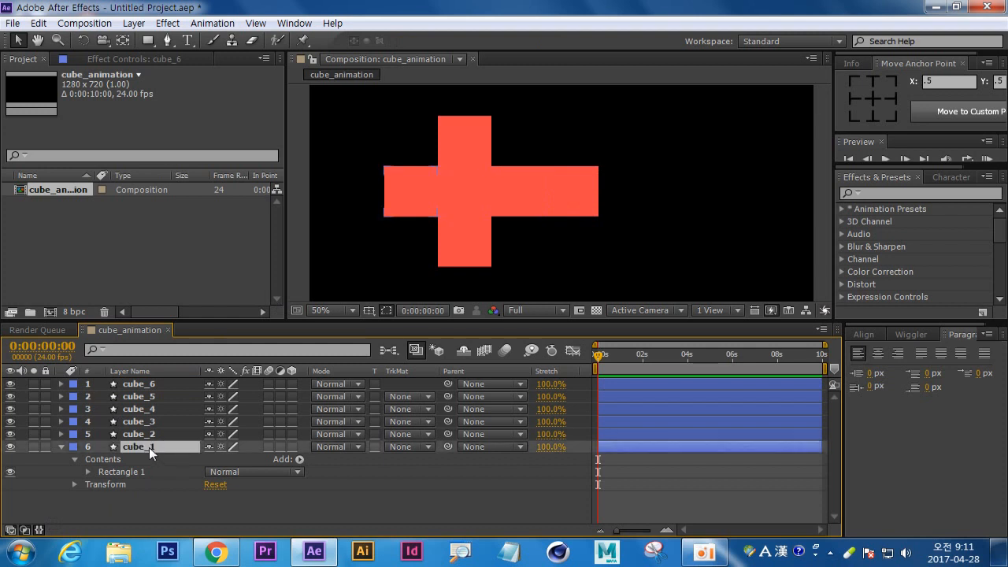
left_click(156, 437)
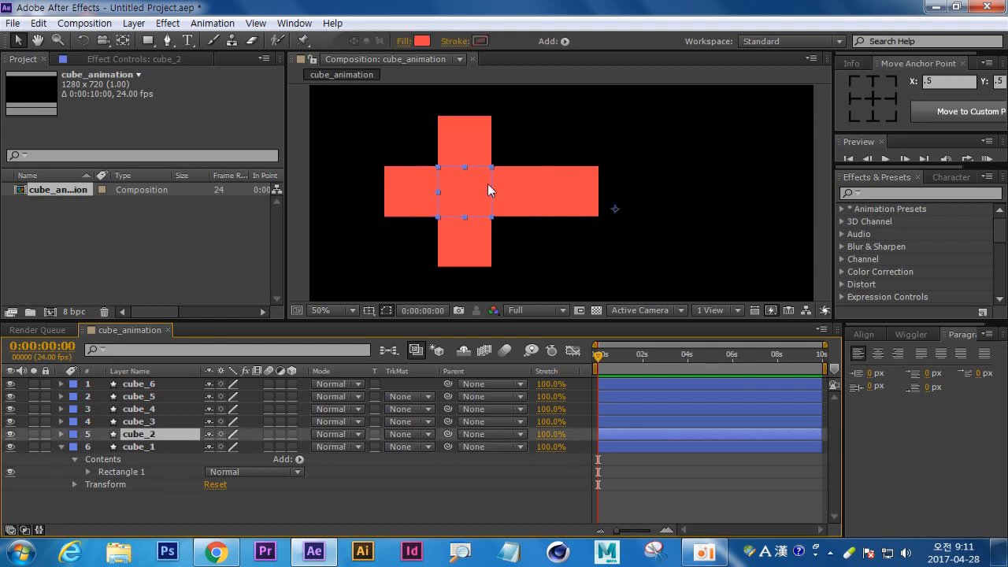
left_click(184, 502)
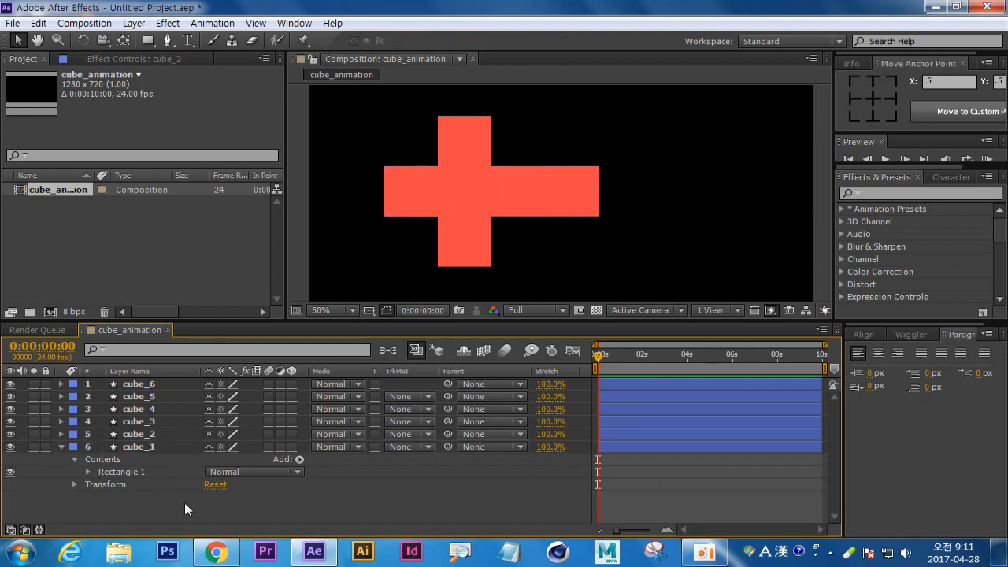
left_click(144, 448)
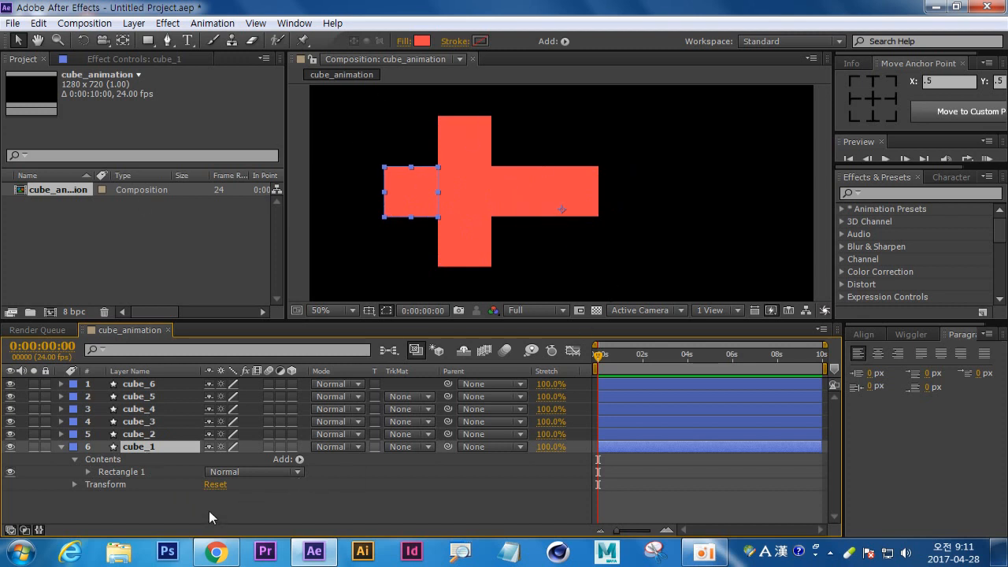
left_click(209, 510)
Step: Set cube_1's anchor point to the middle of its right edge and cube_2's anchor point to its centre
left_click(146, 446)
left_click(894, 98)
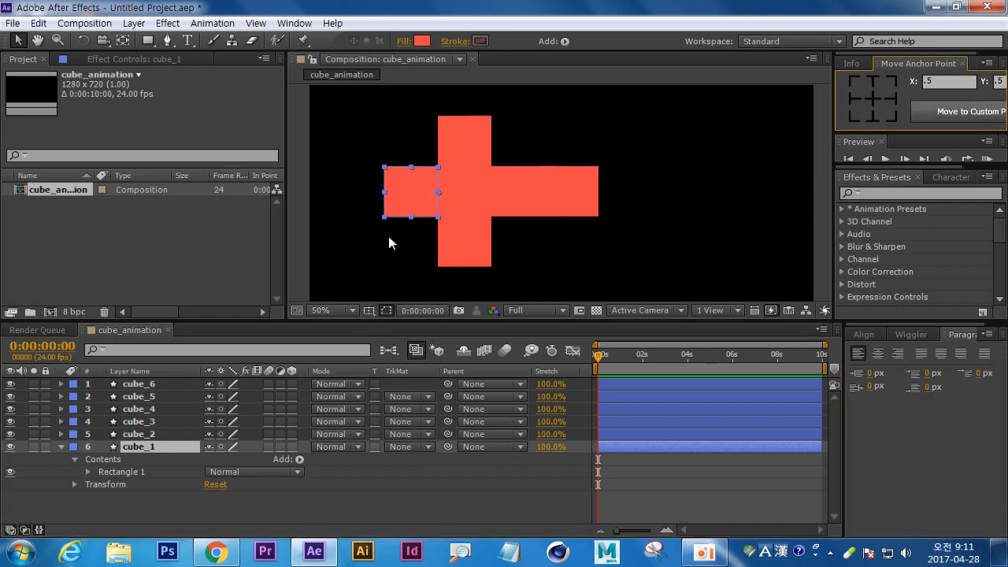
left_click(137, 434)
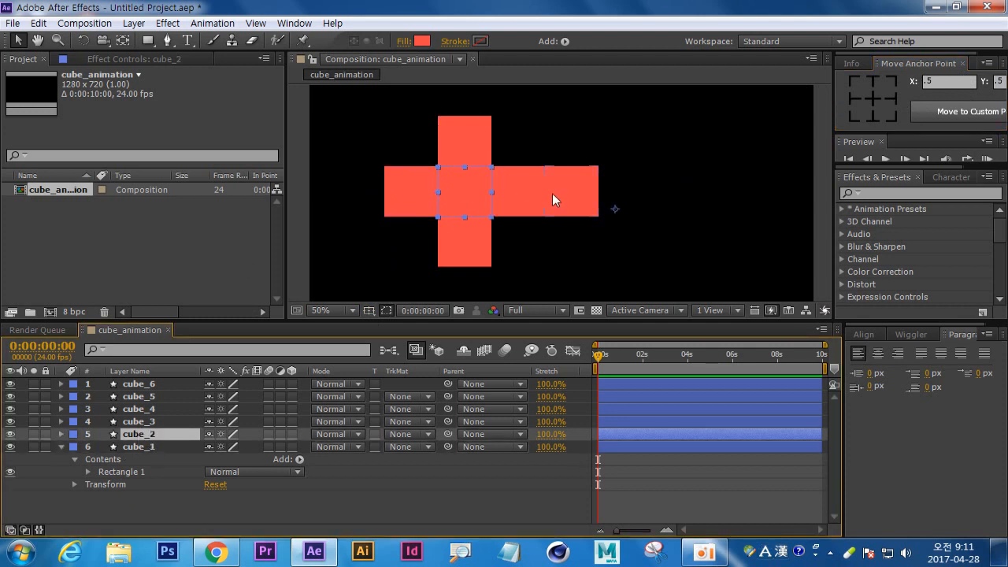
left_click(871, 96)
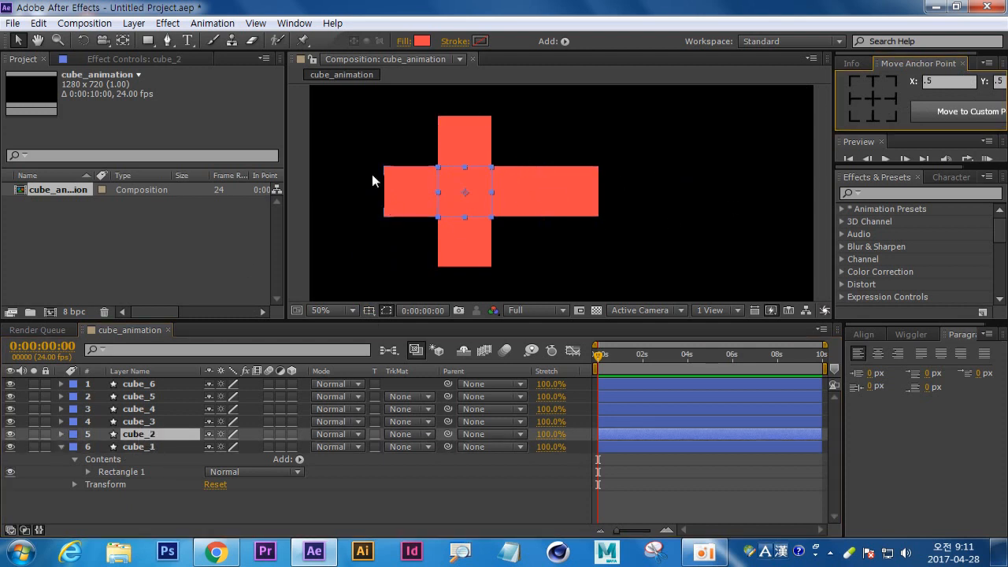
Step: Set cube_3's anchor point to the middle of its bottom edge and cube_4's to the middle of its top edge
left_click(137, 421)
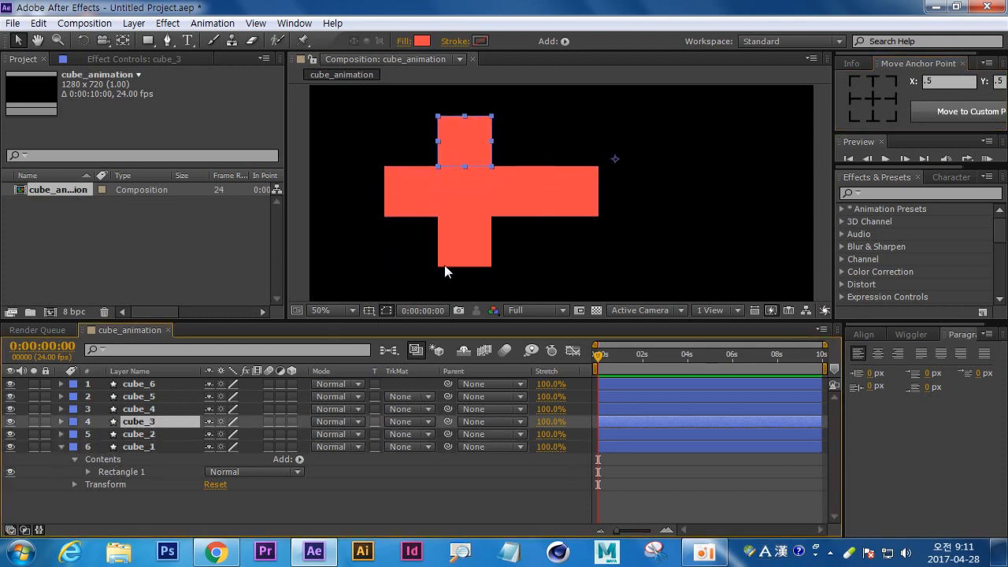
left_click(872, 116)
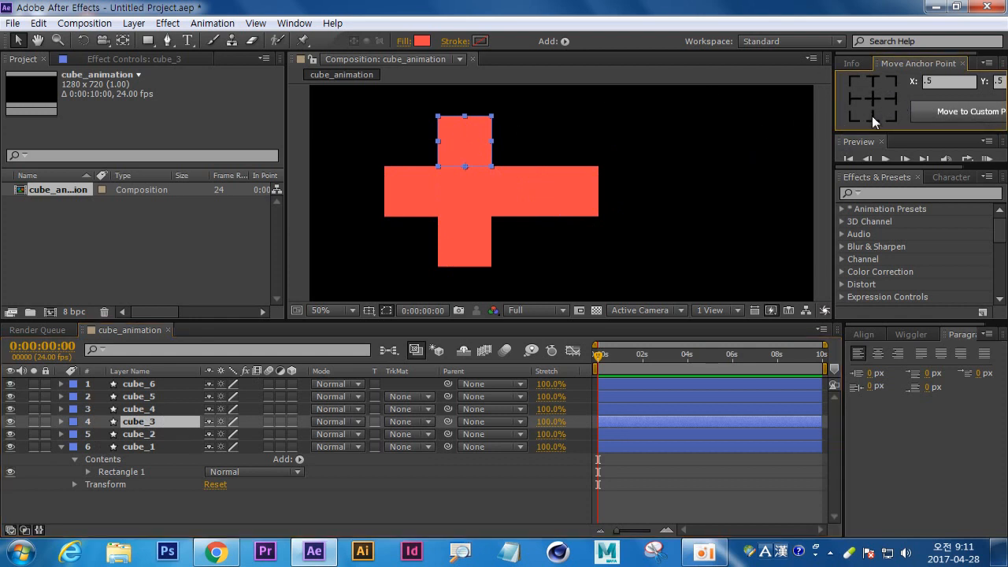
left_click(140, 409)
left_click(869, 76)
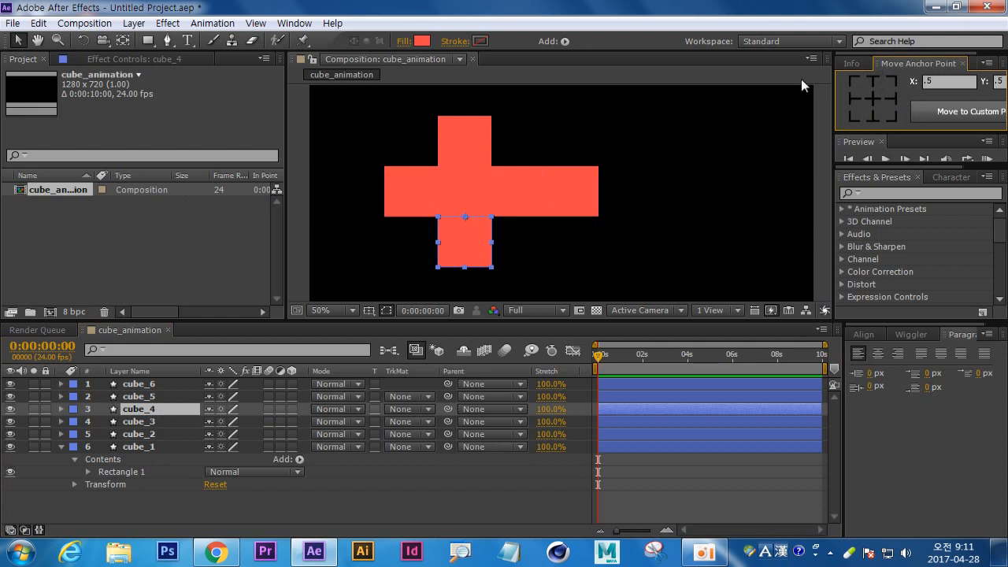
Step: Set the anchor points of cube_5 and cube_6 to the middle of their left edges
left_click(135, 396)
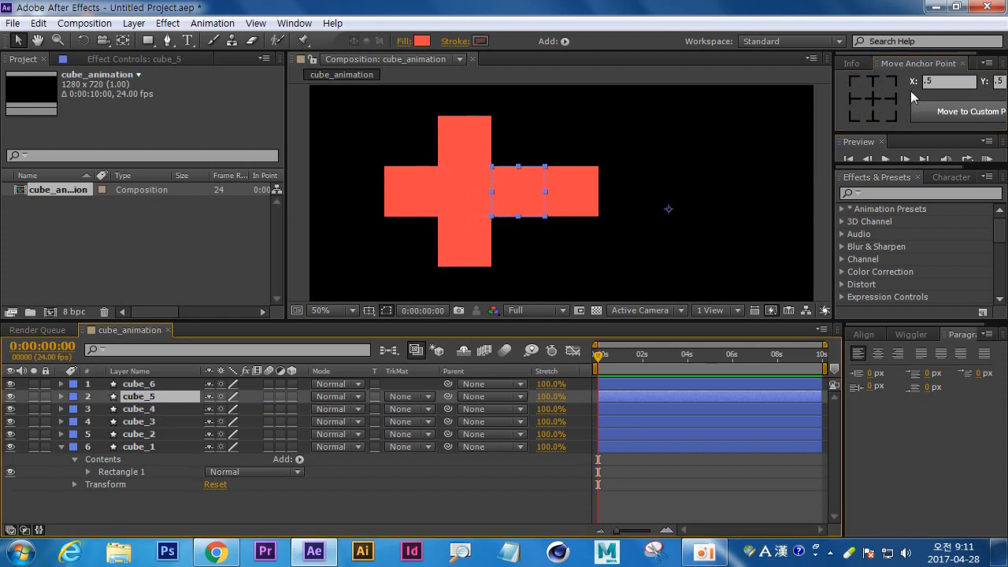
left_click(852, 96)
left_click(149, 383)
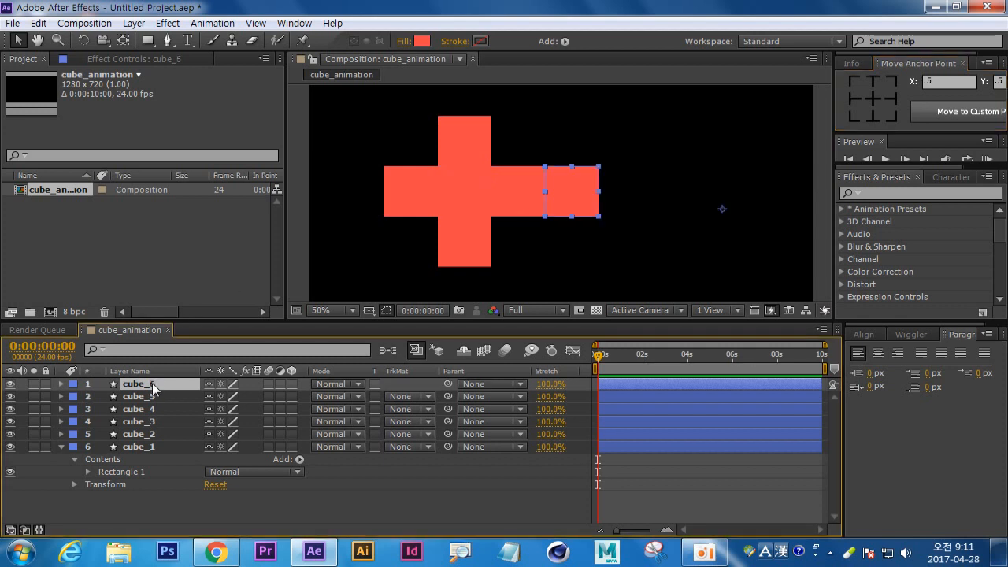
left_click(848, 97)
left_click(144, 513)
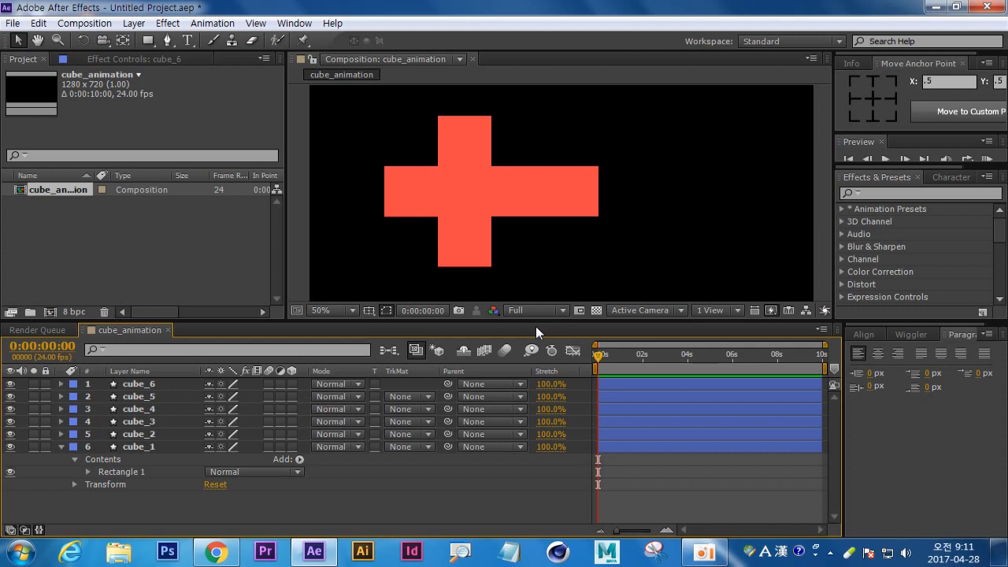
Step: Hide the Stretch column in the timeline
right_click(592, 377)
mouse_move(653, 419)
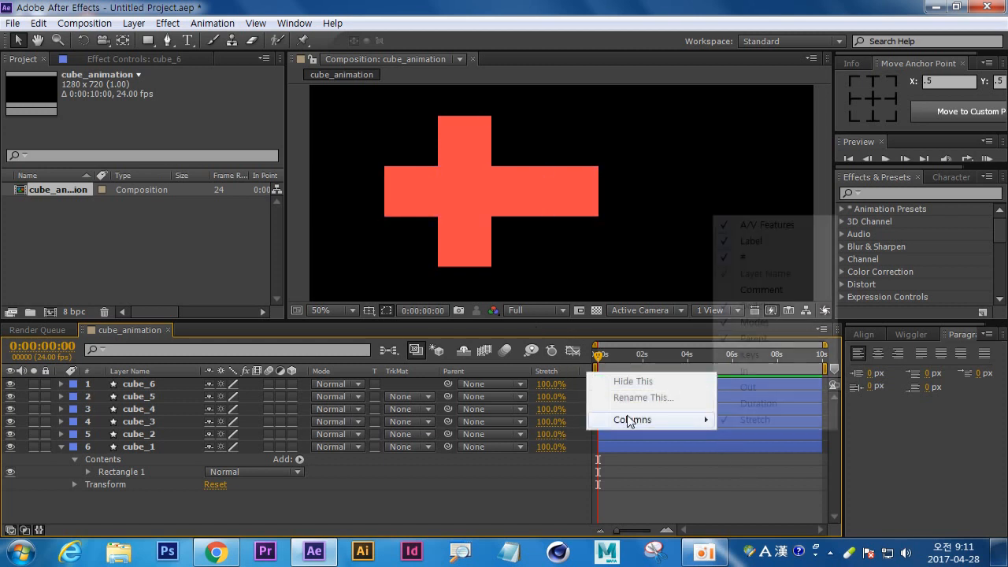
left_click(749, 422)
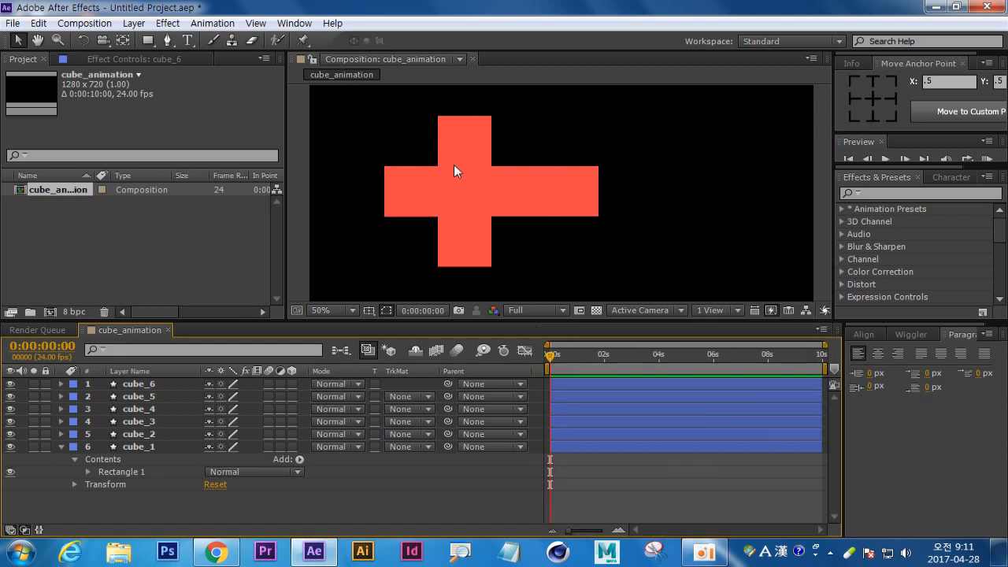
Step: Parent the cube_6 layer to cube_5, and the cube_5 layer to cube_2
left_click(509, 214)
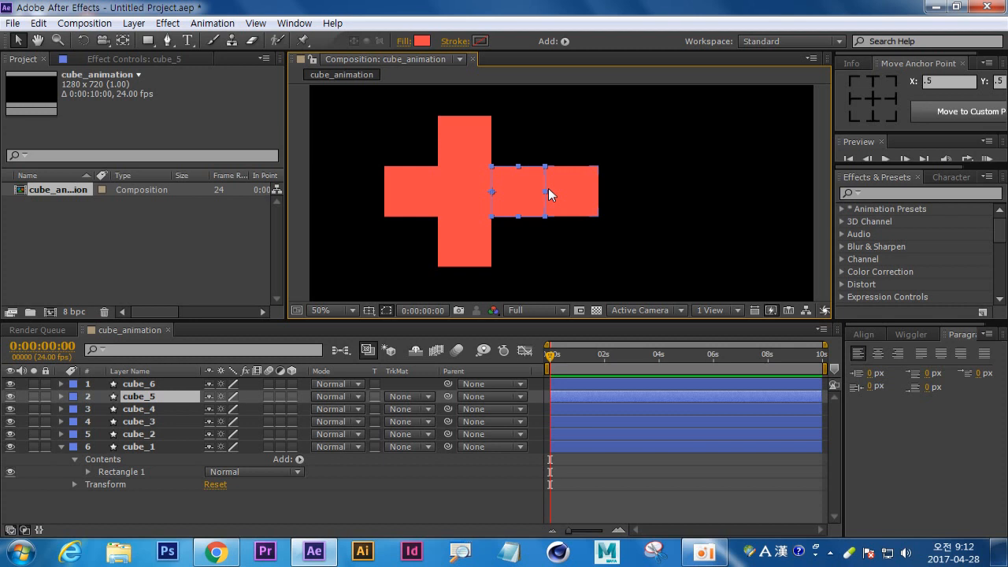
left_click(138, 384)
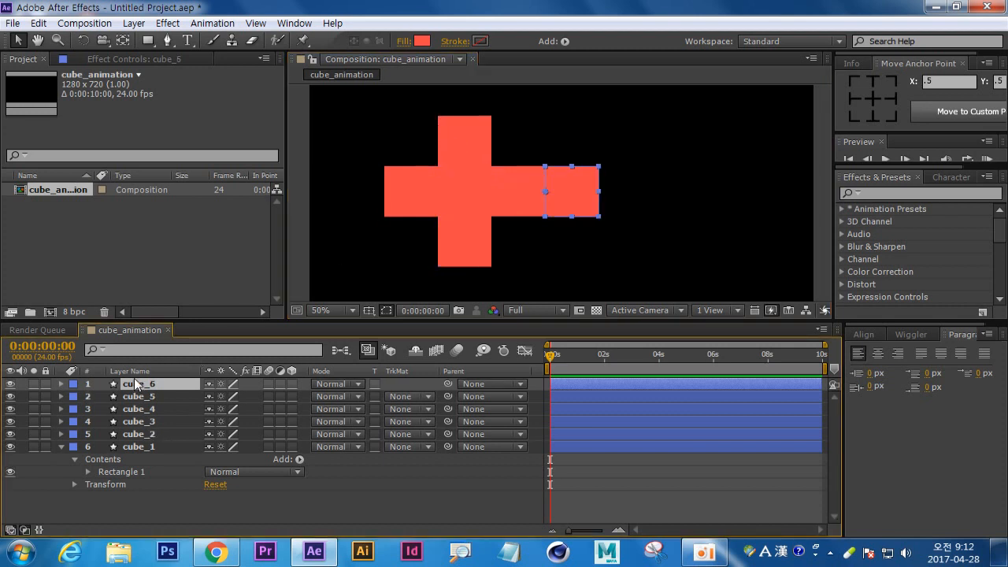
left_click(139, 396)
left_click_drag(452, 382, 142, 397)
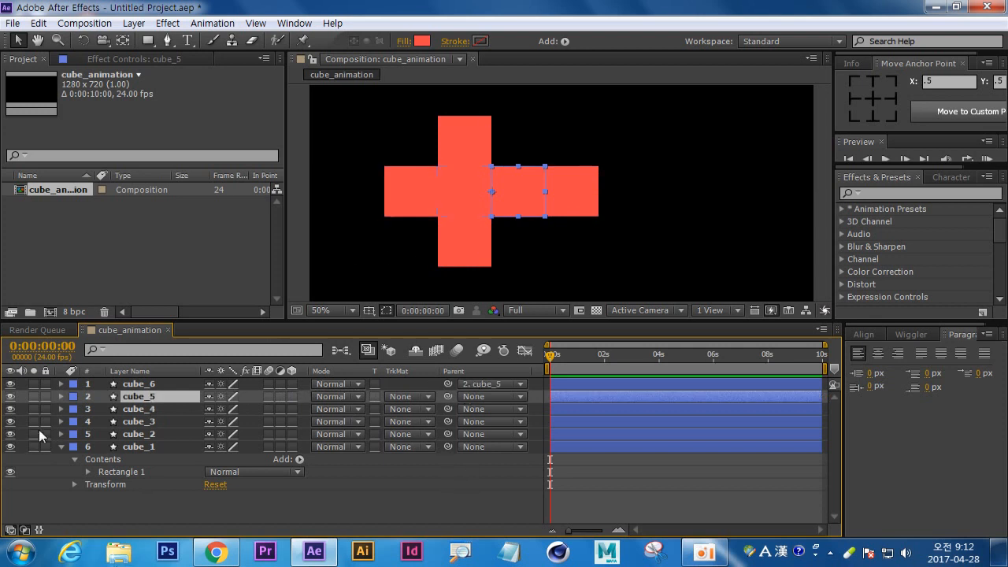
left_click(184, 498)
left_click(136, 396)
left_click_drag(447, 396, 148, 441)
Step: Parent the cube_3 and cube_4 layers to cube_2
left_click(468, 125)
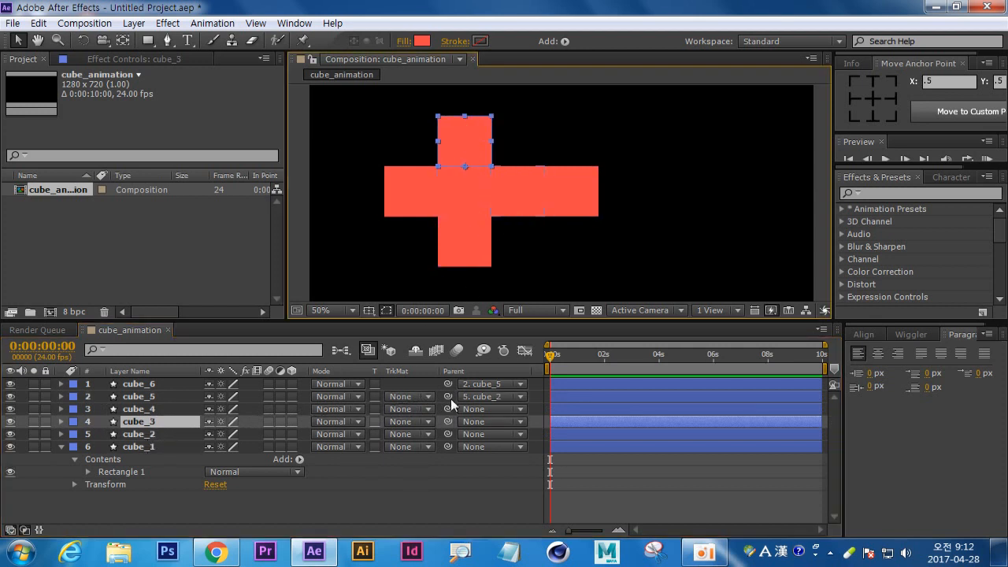
left_click_drag(448, 421, 189, 436)
left_click(170, 409)
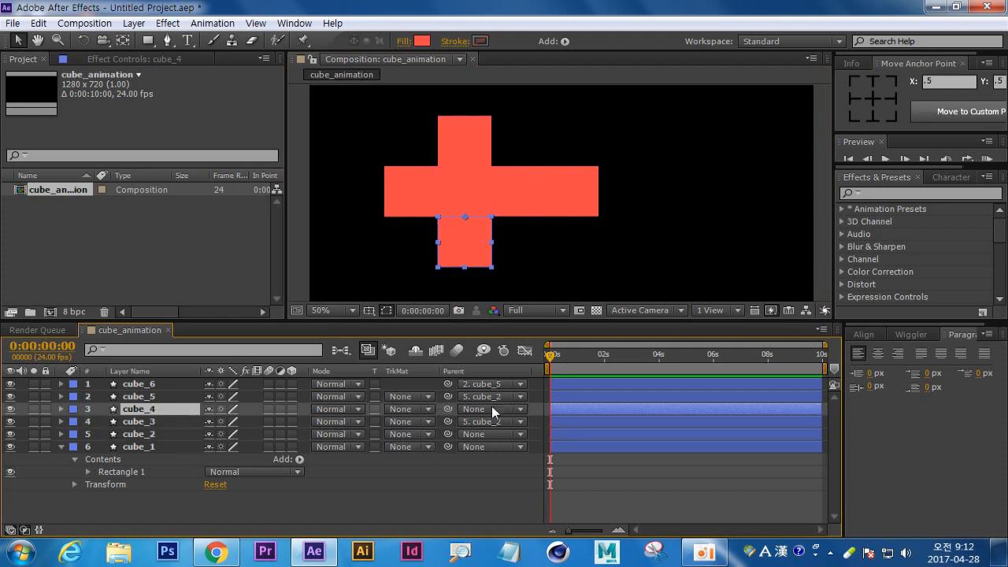
left_click_drag(449, 409, 196, 431)
Step: Parent the cube_1 layer to cube_2 and collapse cube_1's properties in the timeline
left_click(426, 197)
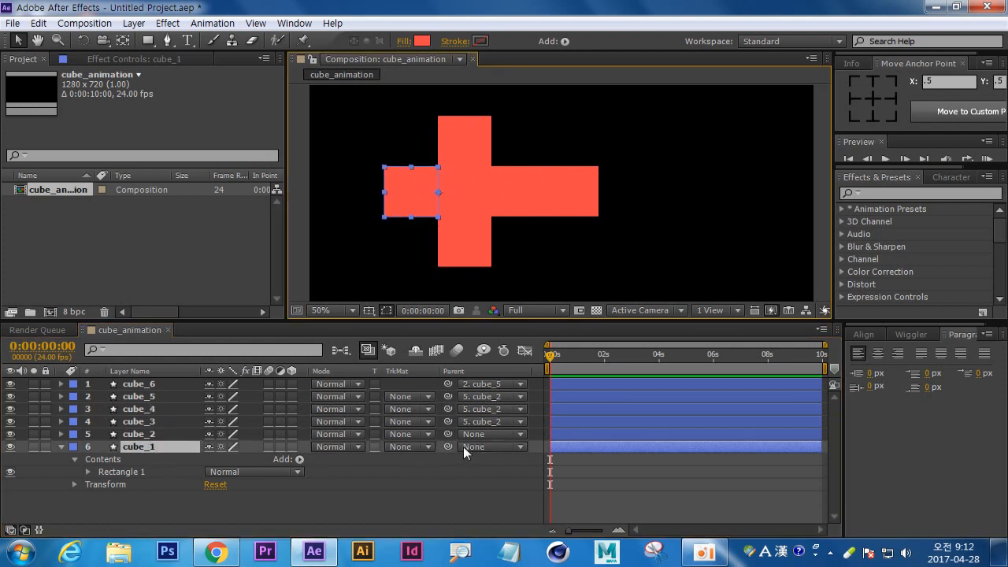
left_click_drag(446, 446, 174, 432)
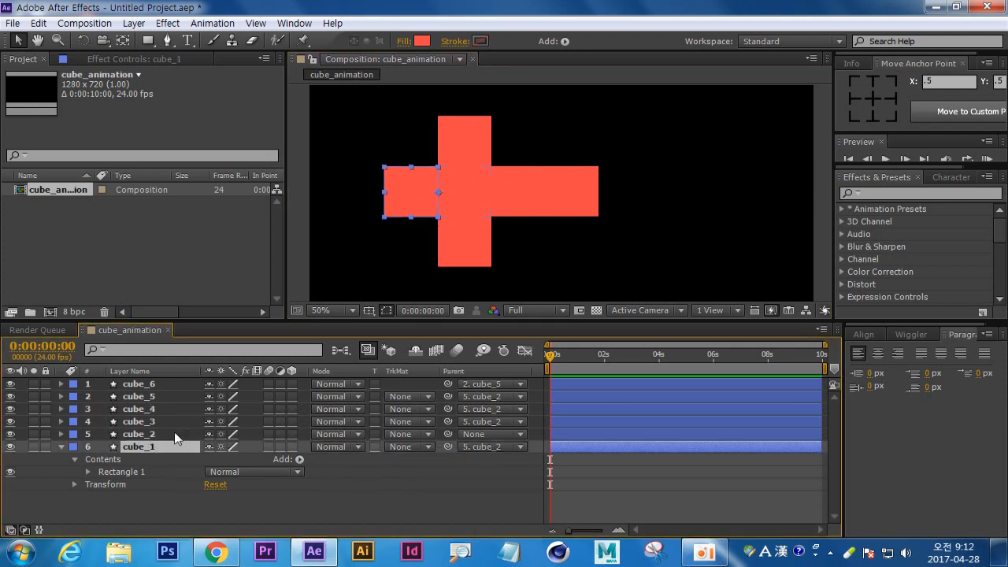
left_click(334, 497)
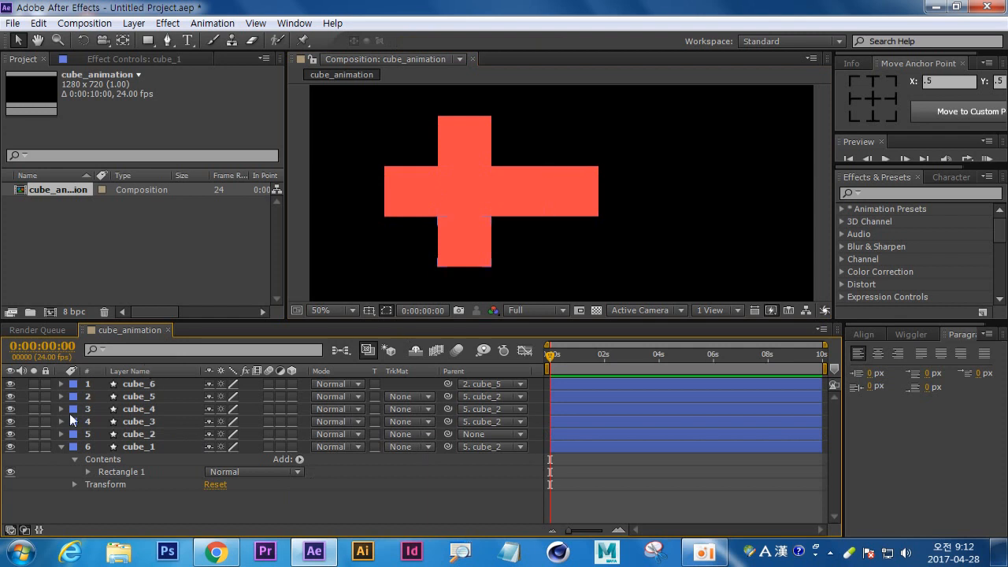
left_click(61, 446)
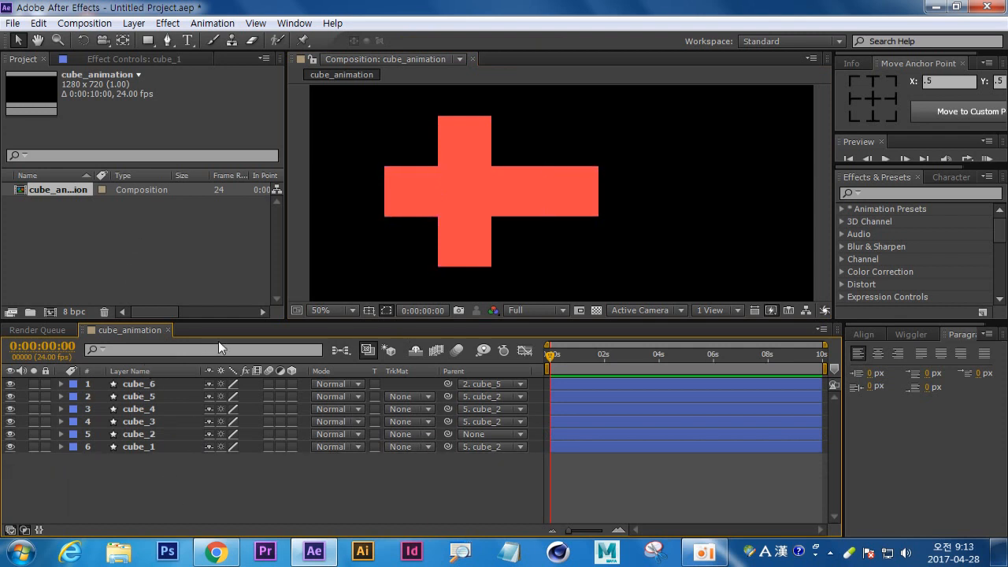
Step: Move the parent square cube_2 slightly right and down in the composition so the linked net shifts with it
left_click(146, 435)
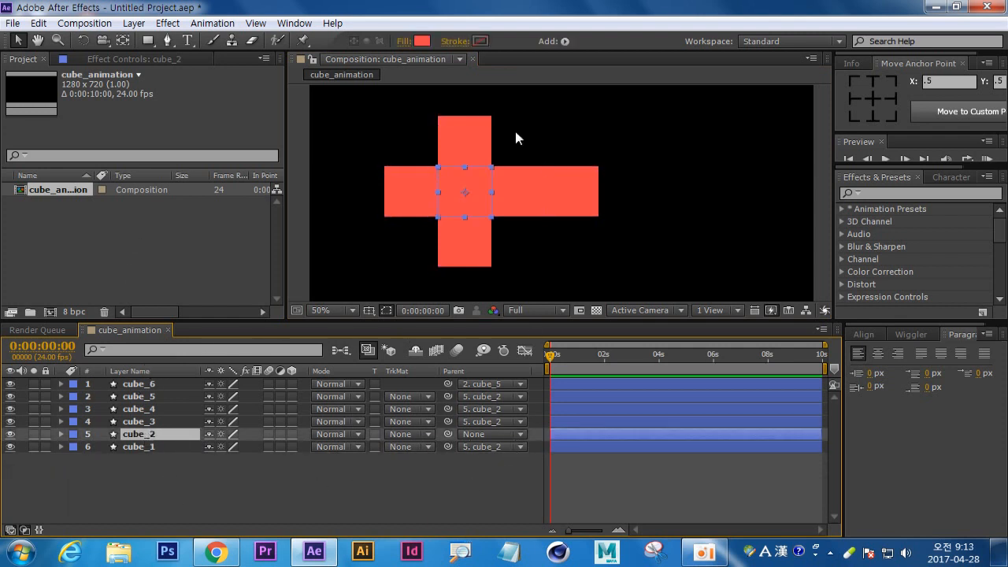
key("w")
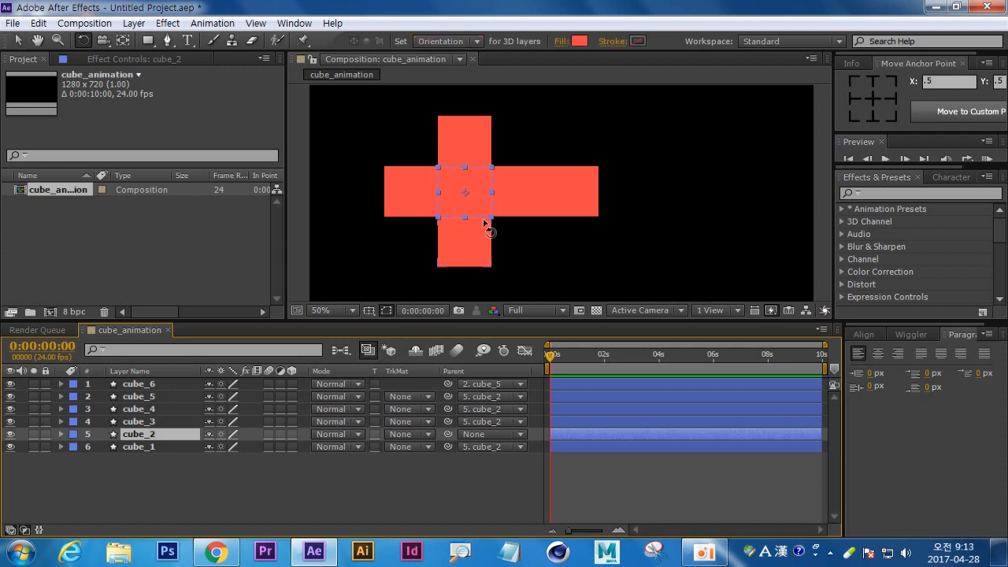
key("v")
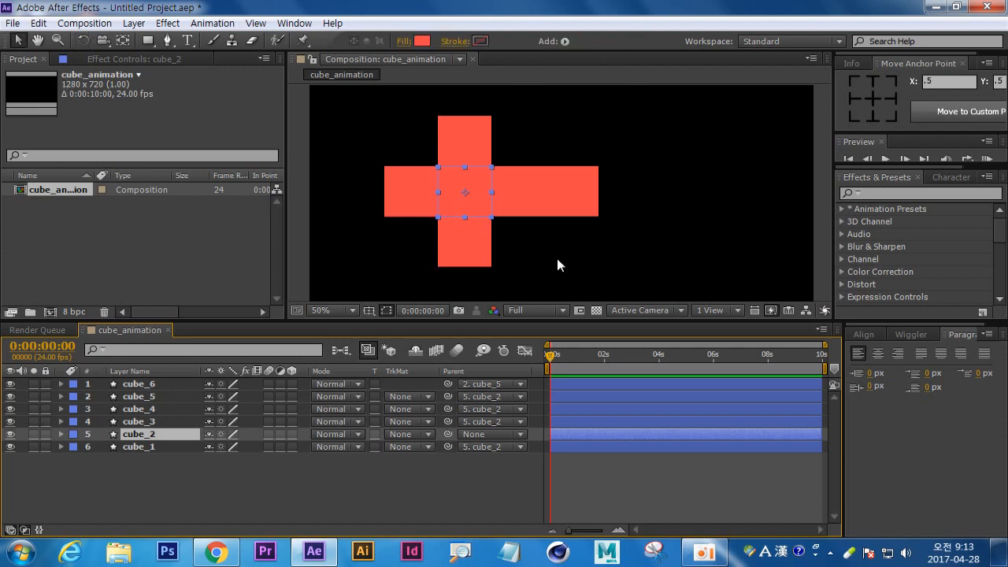
mouse_move(477, 209)
left_mouse_down()
mouse_move(565, 168)
mouse_move(539, 257)
mouse_move(525, 186)
mouse_move(592, 252)
mouse_move(601, 203)
mouse_move(580, 190)
mouse_move(551, 211)
mouse_move(524, 182)
mouse_move(540, 263)
mouse_move(605, 222)
mouse_move(571, 185)
mouse_move(461, 218)
mouse_move(511, 211)
mouse_move(487, 212)
left_mouse_up()
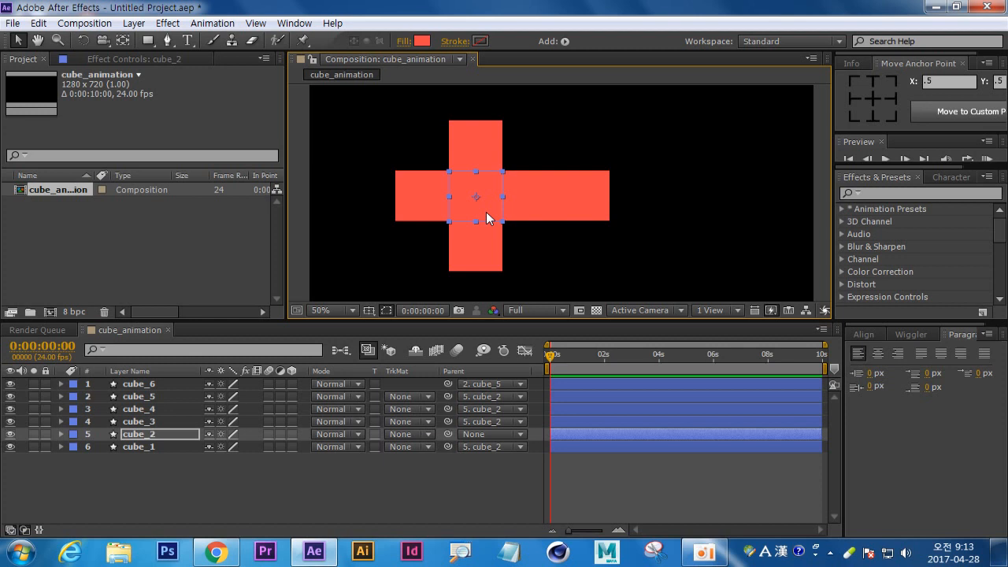
Step: Make all six cube layers, cube_1 to cube_6, 3D layers and select cube_1 in the composition
left_click(265, 475)
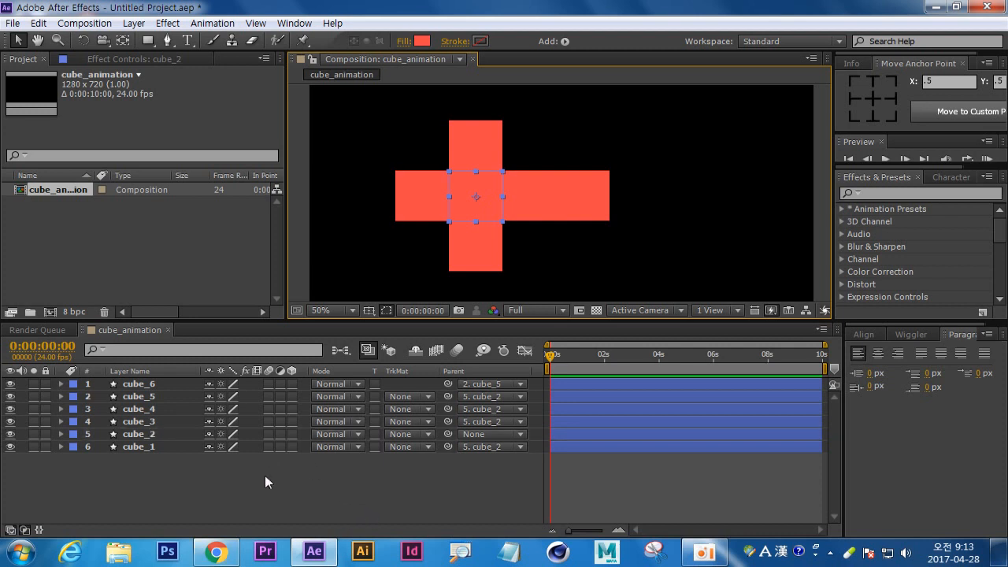
left_click_drag(292, 384, 296, 453)
left_click(418, 205)
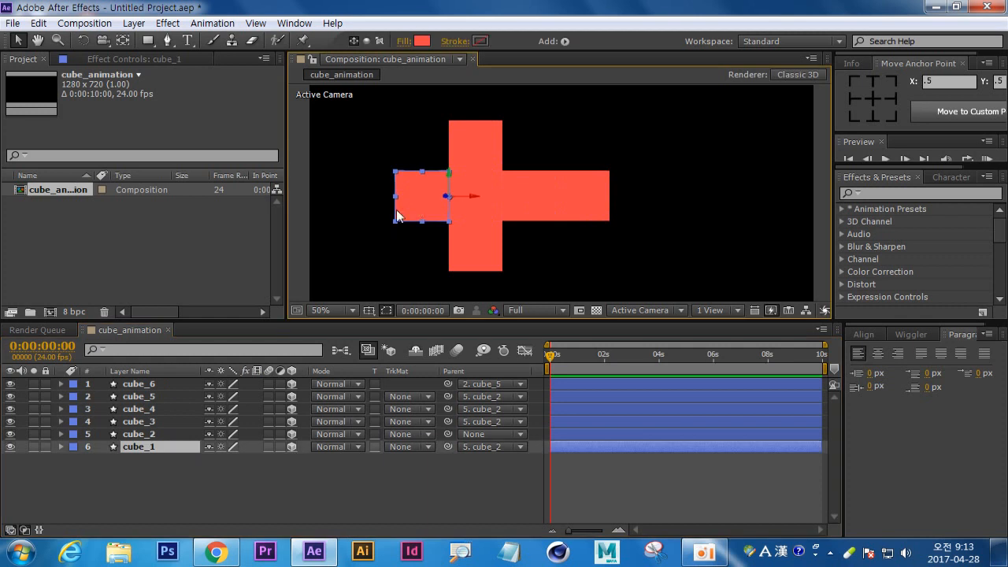
Step: Change the fill colour of the centre square, cube_2, to orange FFA647
left_click(347, 490)
left_click(473, 202)
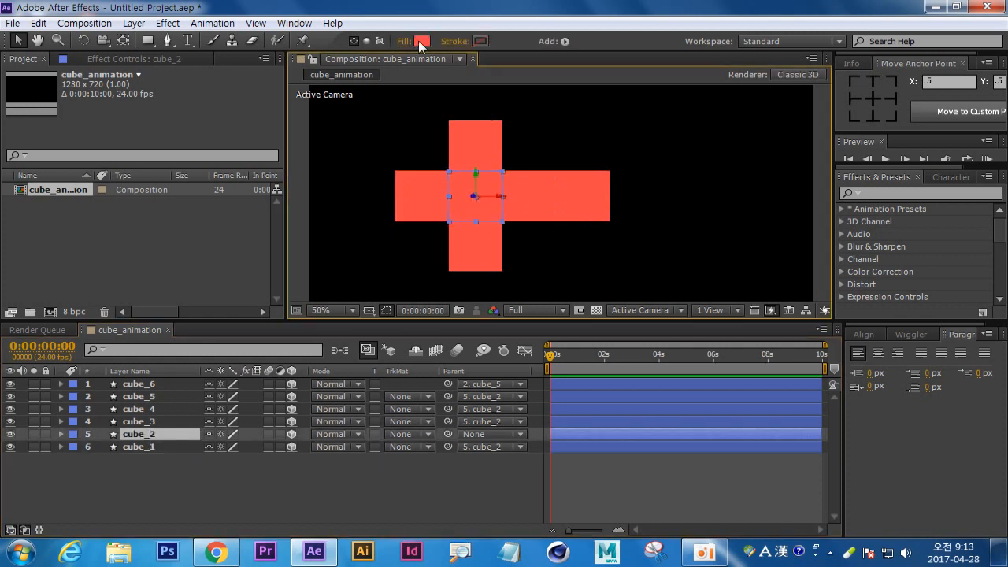
left_click(422, 40)
left_click(649, 434)
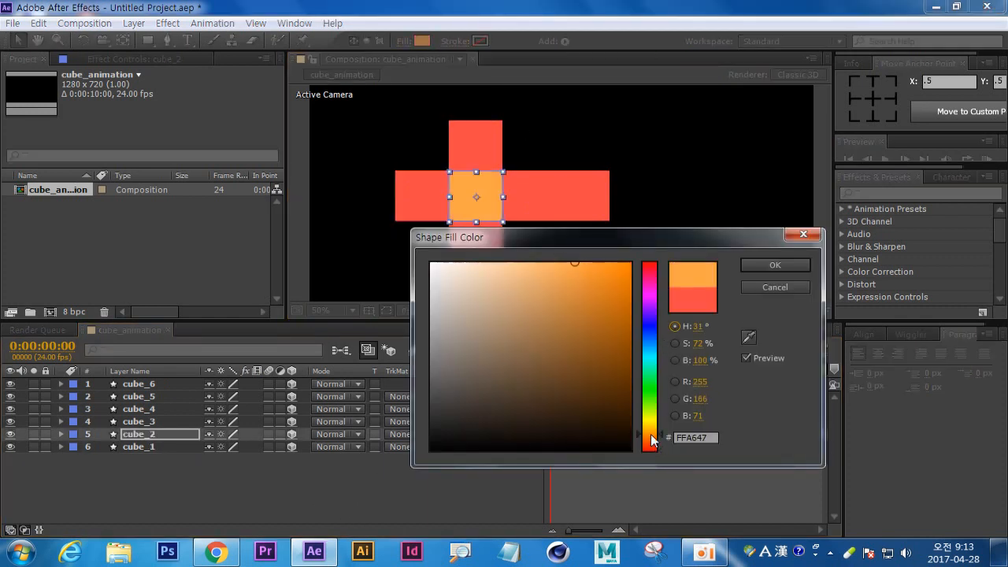
left_click(763, 264)
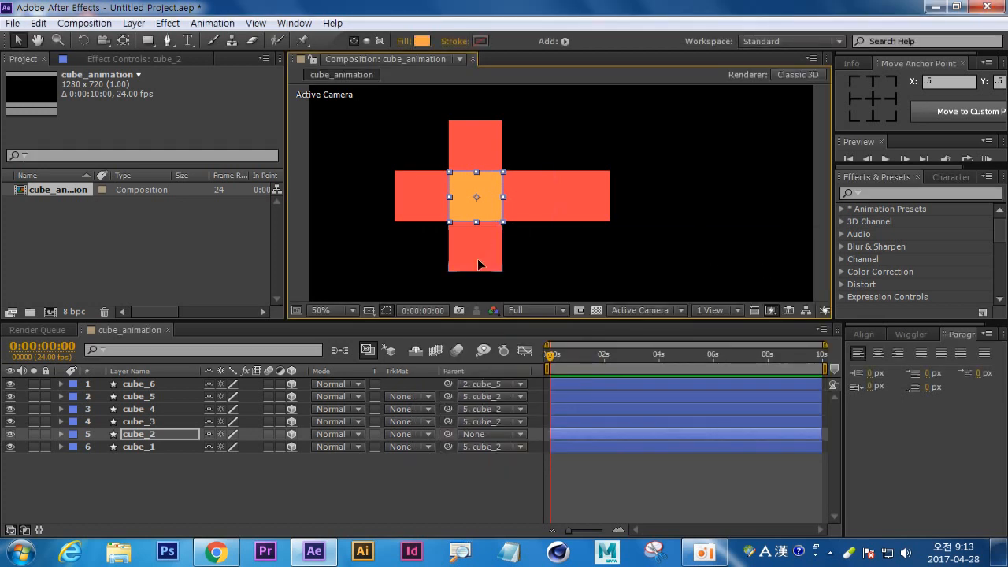
Step: Change the fill colour of cube_4, the square below cube_2, to green 6AFF47
left_click(478, 260)
left_click(421, 40)
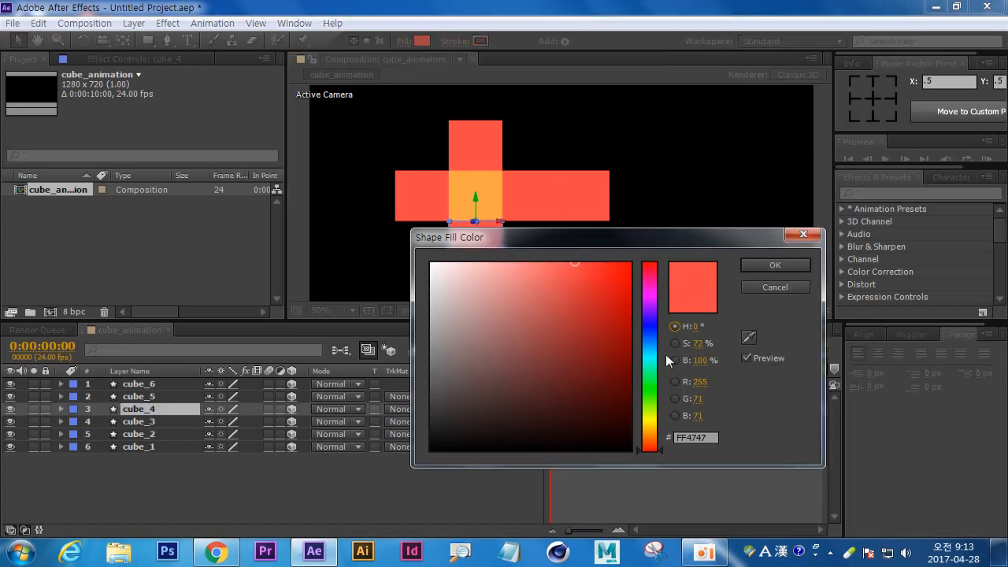
left_click(652, 394)
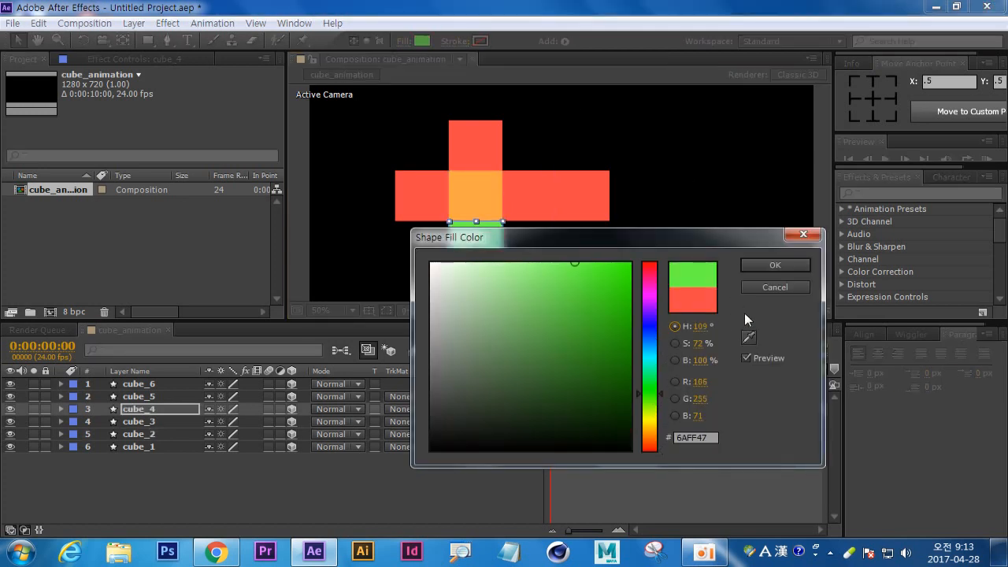
left_click(770, 266)
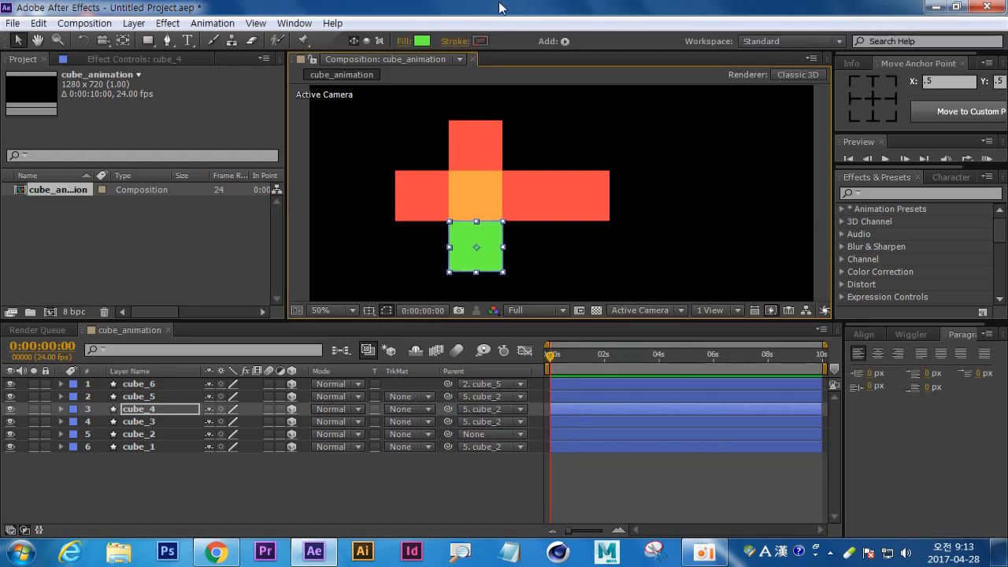
Step: Recolour cube_3, the square above cube_2, with a cyan fill
left_click(471, 149)
left_click(421, 41)
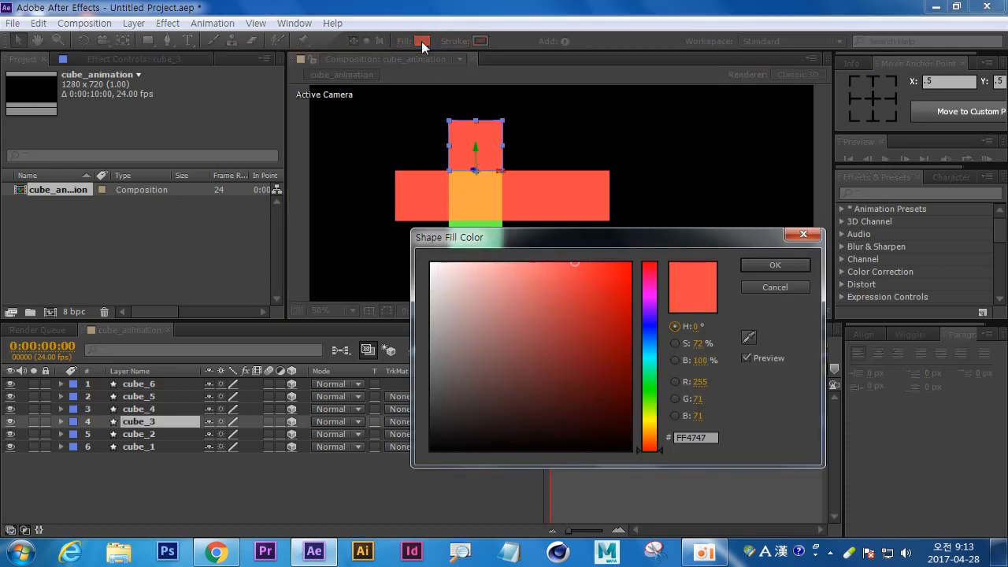
left_click(654, 357)
left_click(774, 265)
Step: Recolour cube_5, the square directly right of cube_2, with a blue fill
left_click(509, 210)
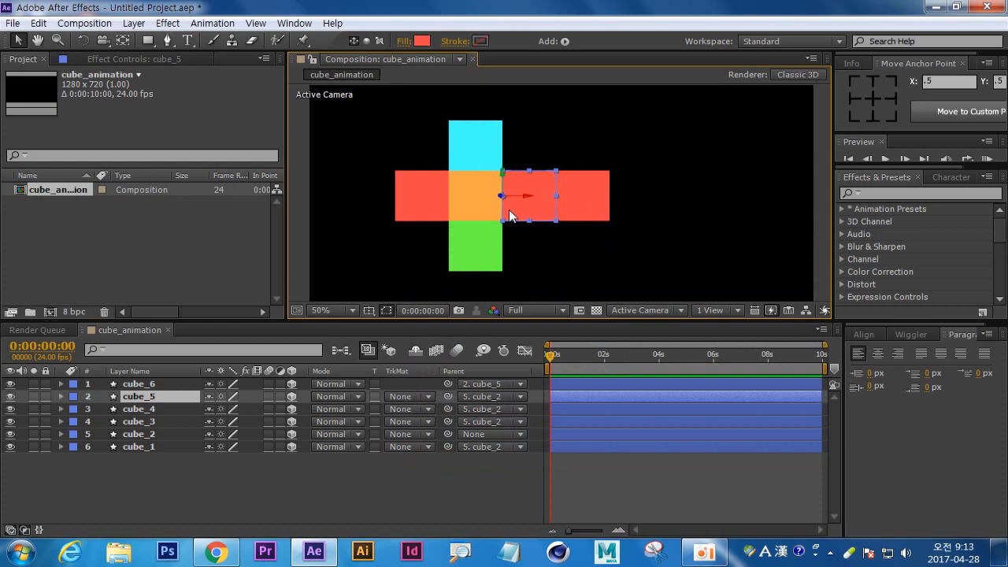
left_click(421, 41)
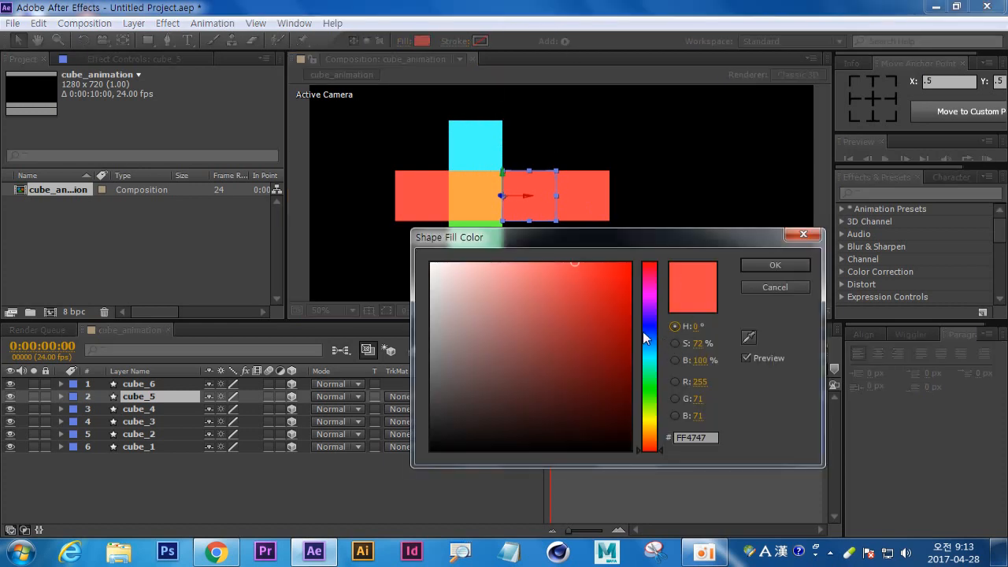
left_click(649, 328)
left_click(778, 264)
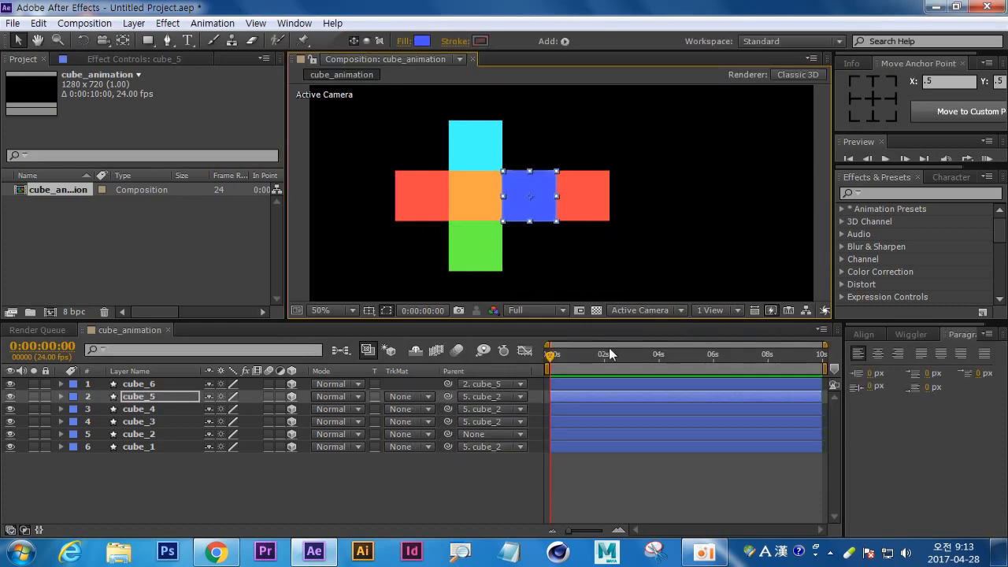
Step: Change the fill colour of cube_6, the outermost square of the net, to magenta F947FF and deselect the layer
left_click(578, 208)
left_click(422, 41)
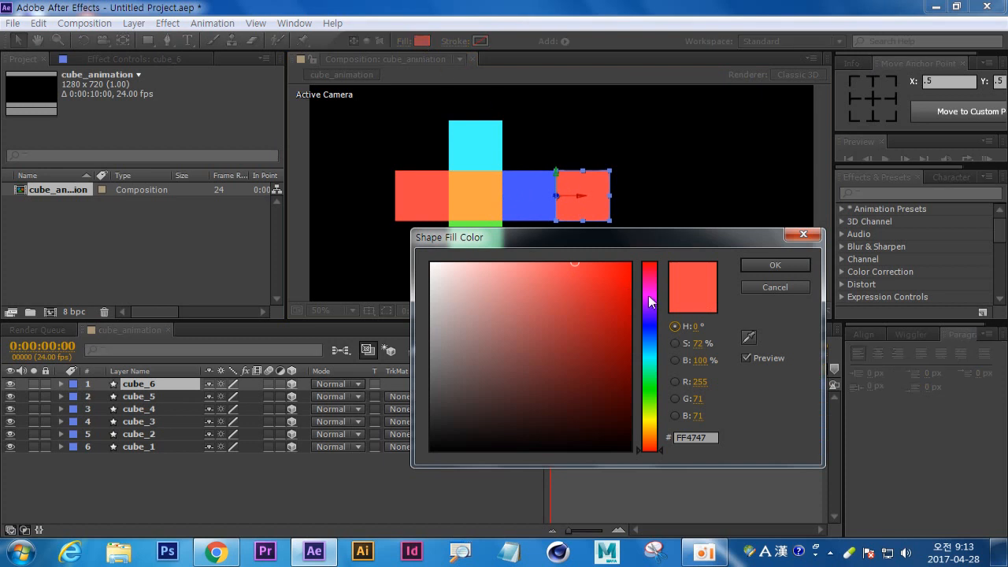
left_click(650, 296)
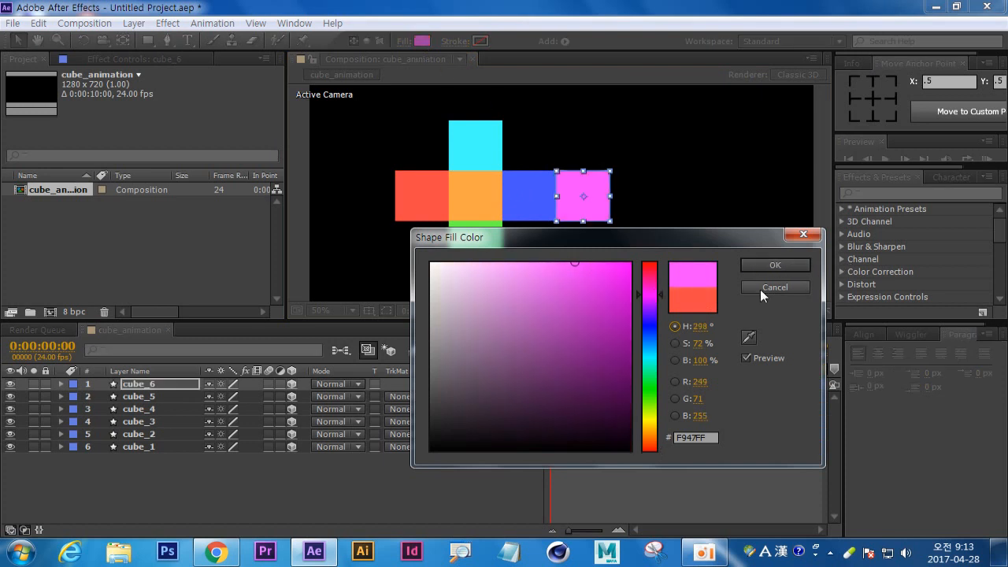
left_click(775, 265)
left_click(433, 495)
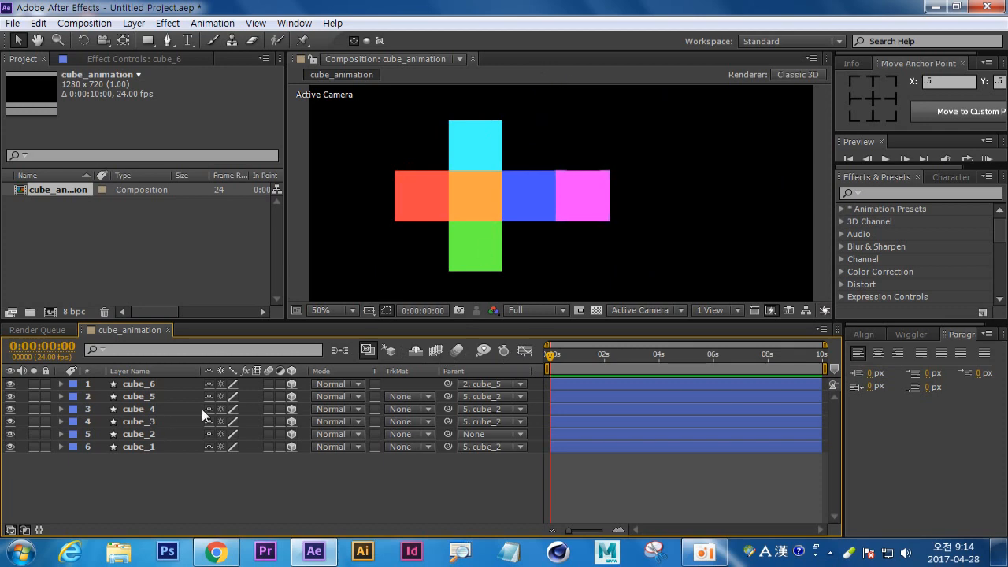
Step: Add a Two-Node Camera named Camera 1 with the 35mm preset to the composition
right_click(164, 479)
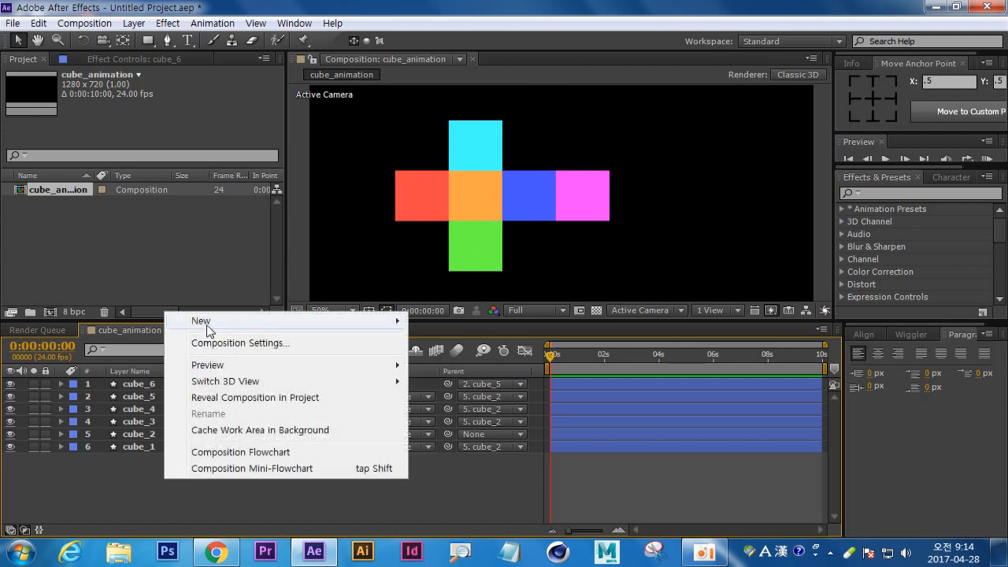
mouse_move(334, 324)
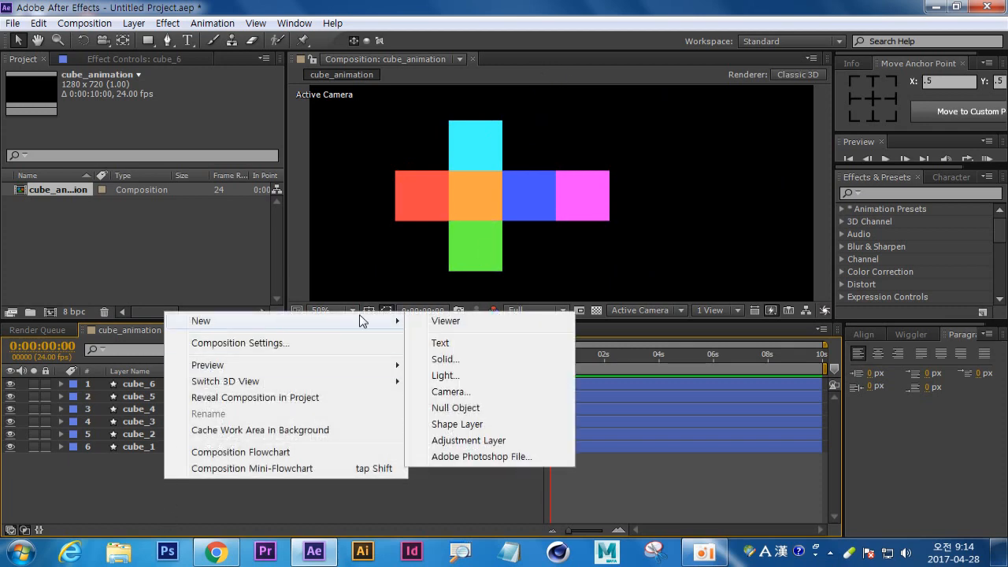
left_click(470, 388)
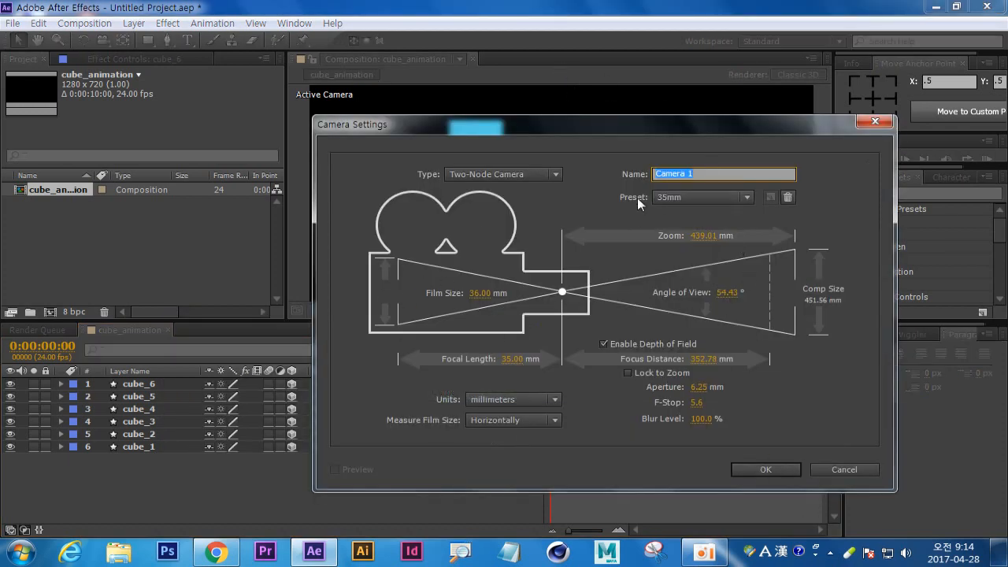
left_click(763, 471)
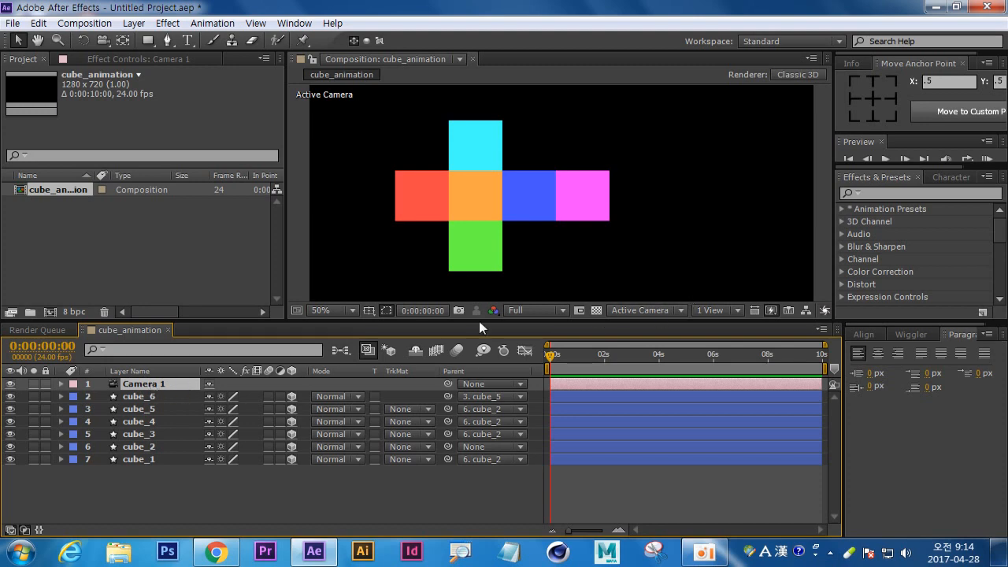
Step: Enlarge the composition viewing area, switch it to 4 Views and fit the whole net in the Active Camera view
left_click_drag(486, 318, 486, 344)
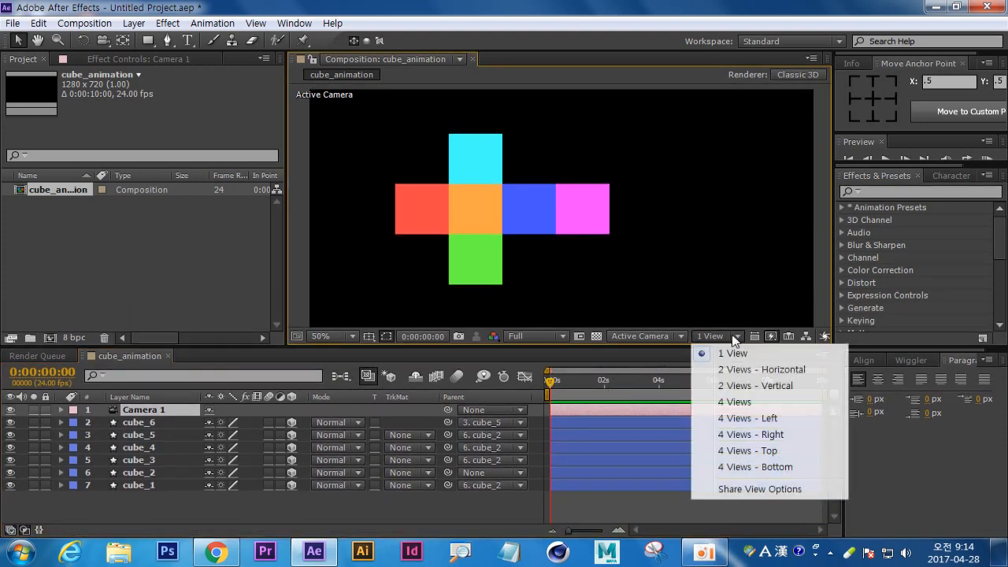
left_click(736, 402)
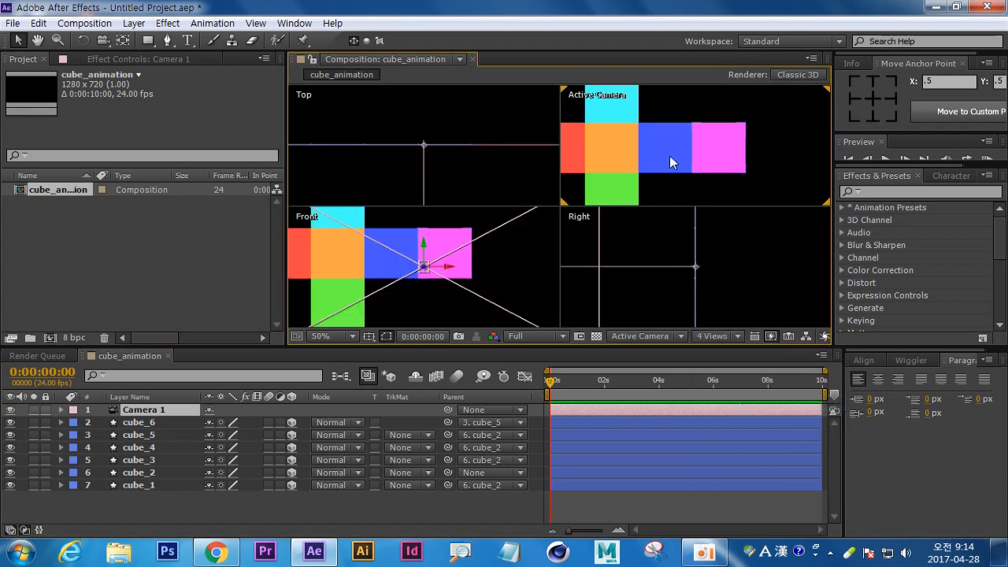
scroll(714, 162, "down", 2)
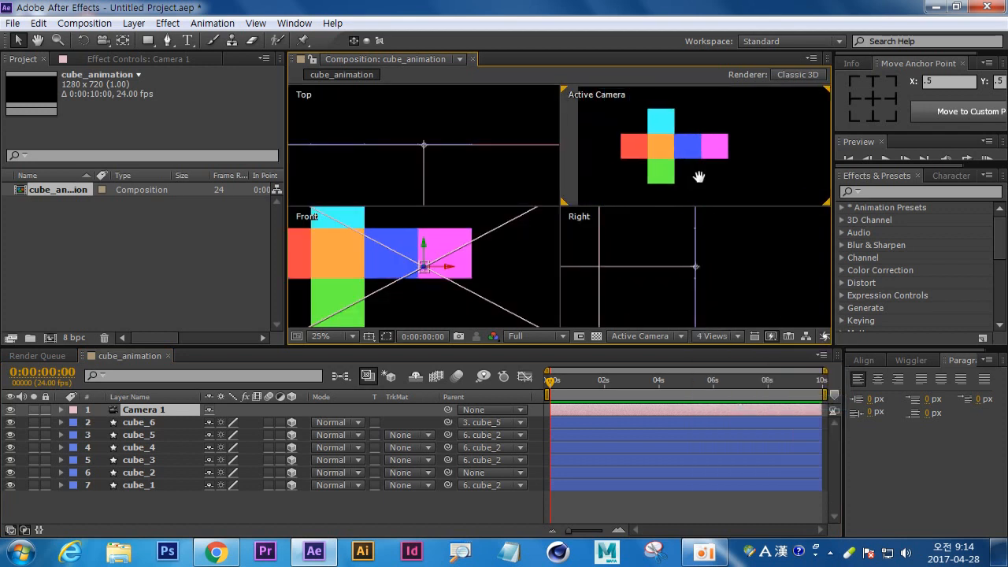
mouse_move(699, 177)
left_mouse_down()
mouse_move(680, 175)
mouse_move(688, 173)
left_mouse_up()
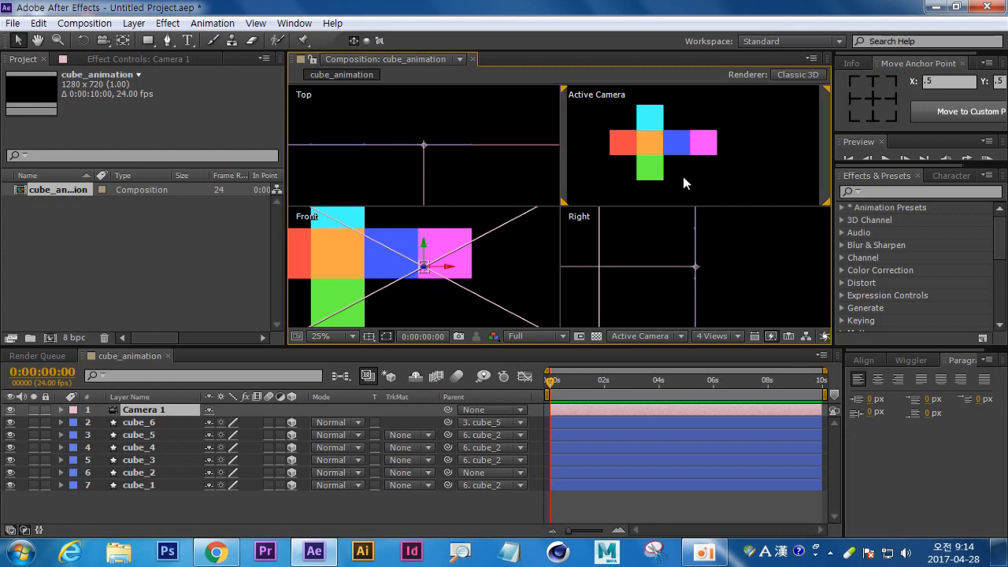
Step: In the Top view, move Camera 1 to the left of the net so it looks at the squares from an angle
left_click(428, 162)
scroll(431, 163, "down", 2)
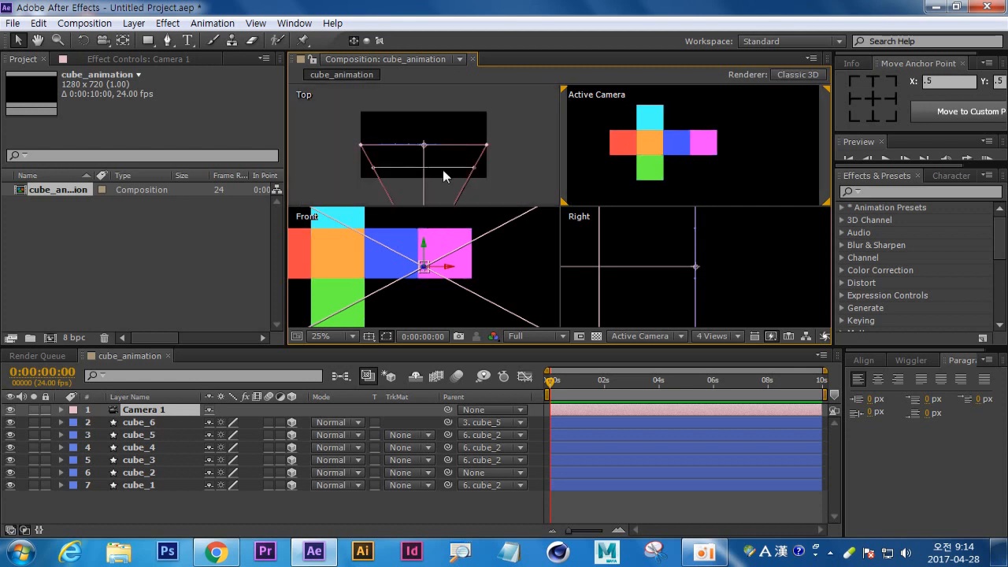
left_click_drag(506, 183, 505, 128)
scroll(501, 136, "down", 1)
scroll(463, 163, "up", 1)
scroll(463, 163, "down", 1)
left_click_drag(463, 163, 465, 171)
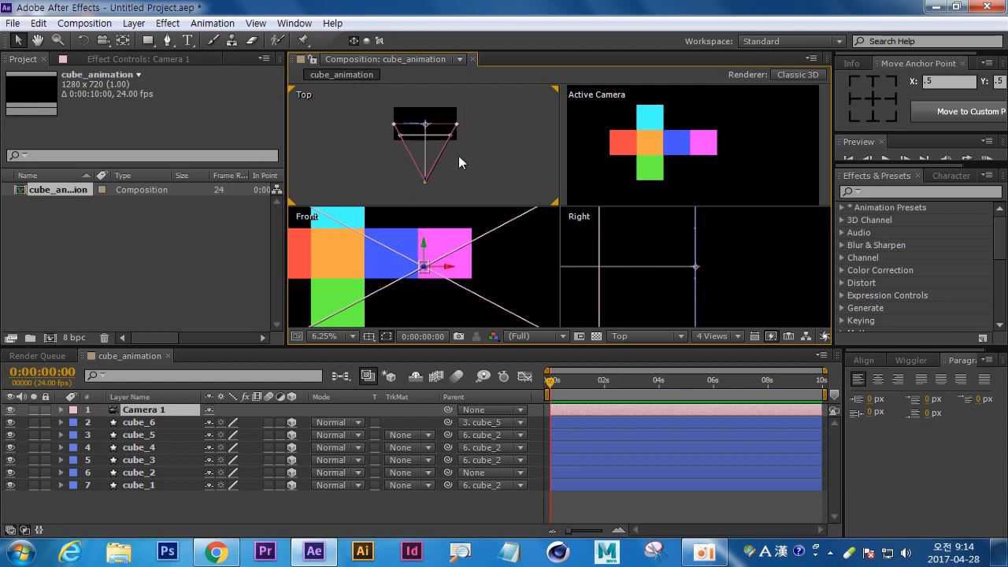
left_click(470, 182)
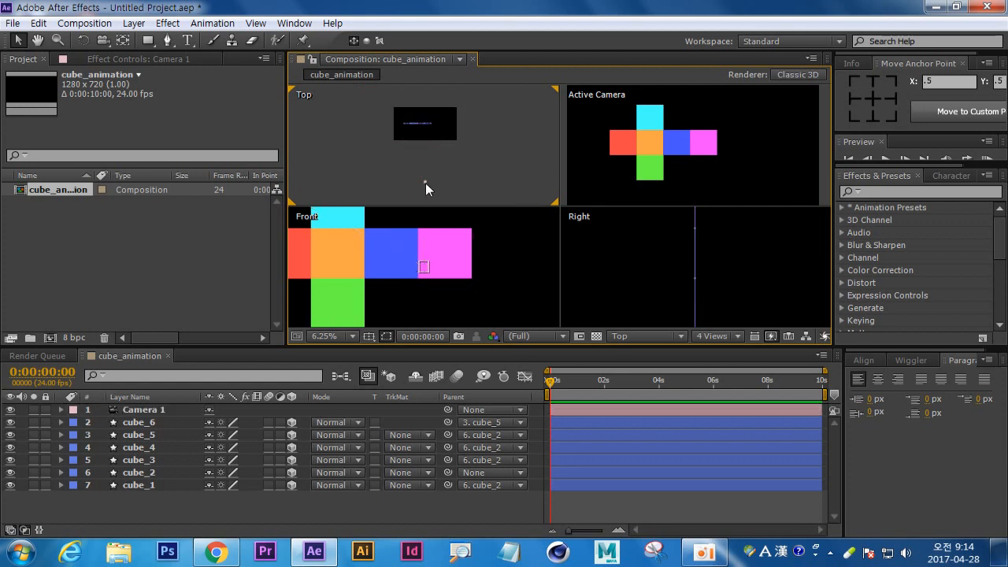
left_click(425, 183)
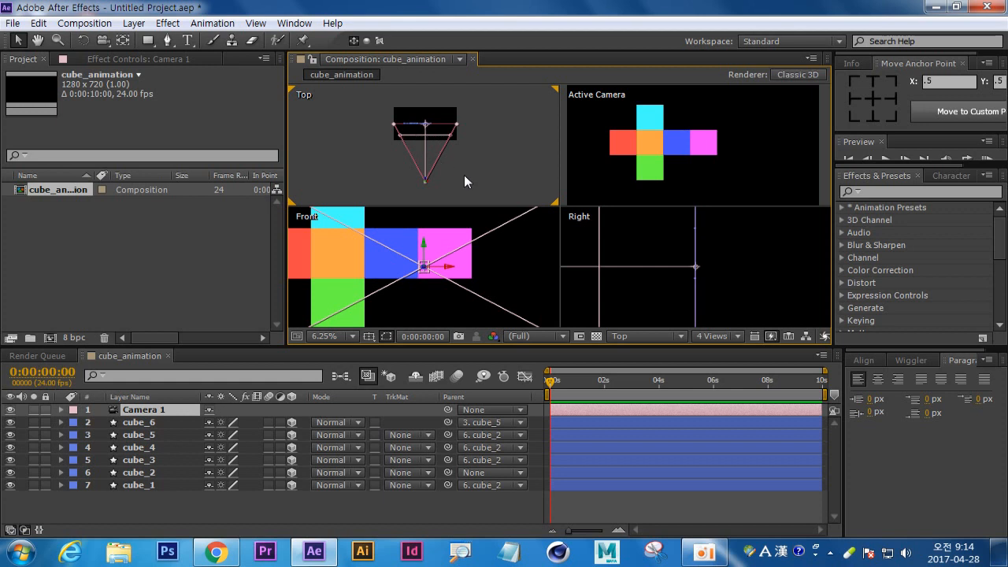
left_click(433, 184)
left_click_drag(425, 182, 384, 168)
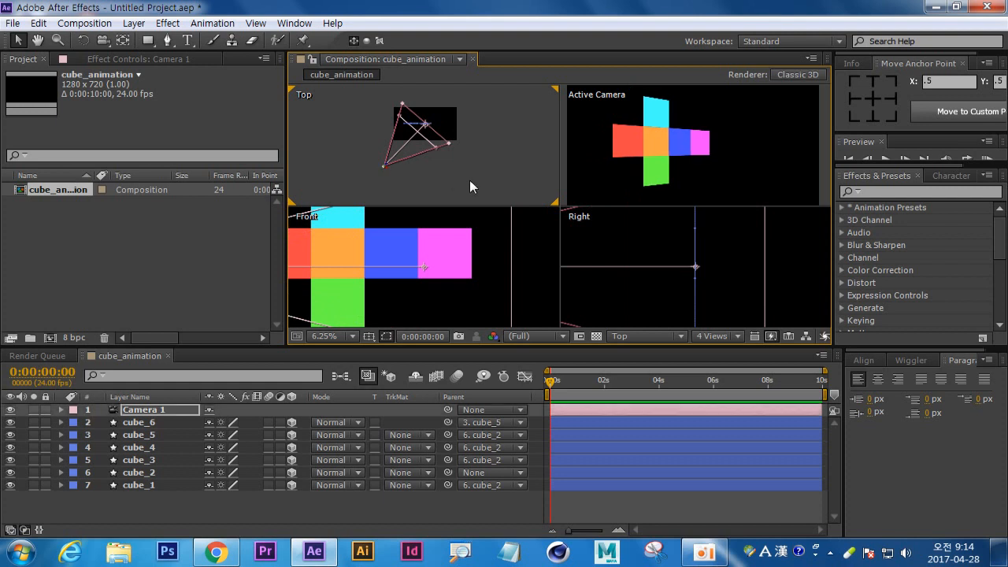
Step: Shift Camera 1's point of interest slightly up in the Front view and closer to the camera in the Right view
scroll(430, 268, "down", 3)
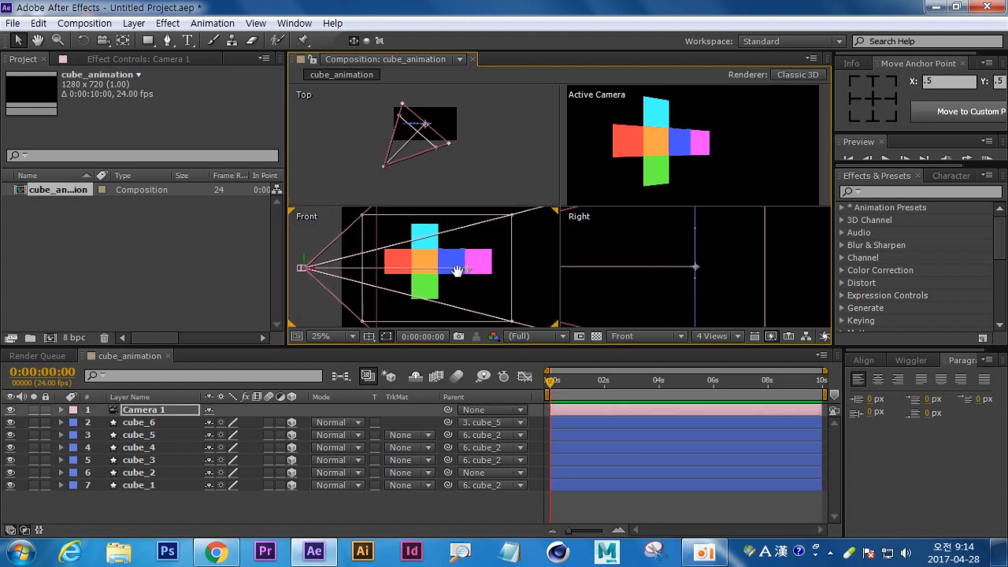
mouse_move(457, 269)
left_mouse_down()
mouse_move(455, 256)
mouse_move(456, 264)
left_mouse_up()
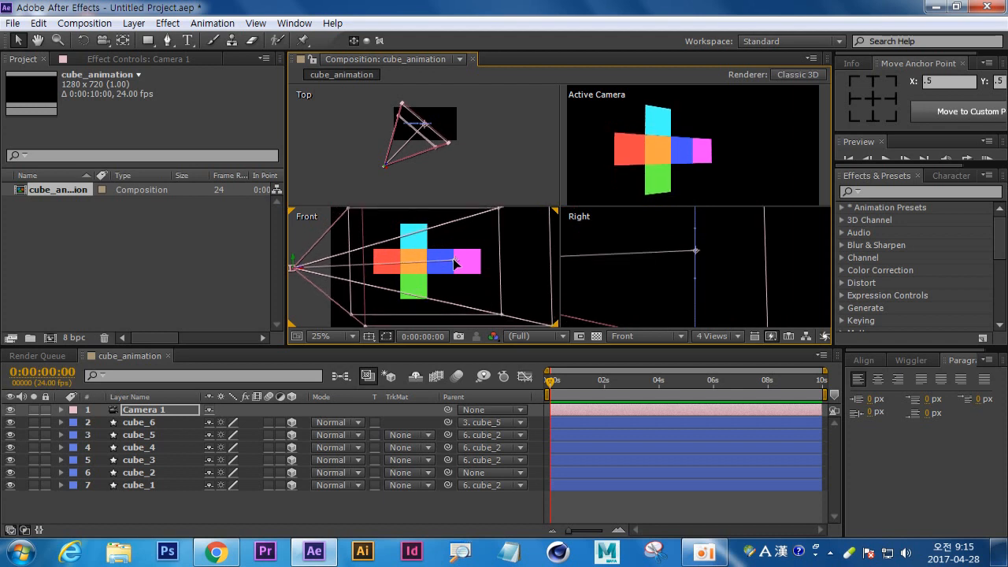
scroll(752, 271, "down", 4)
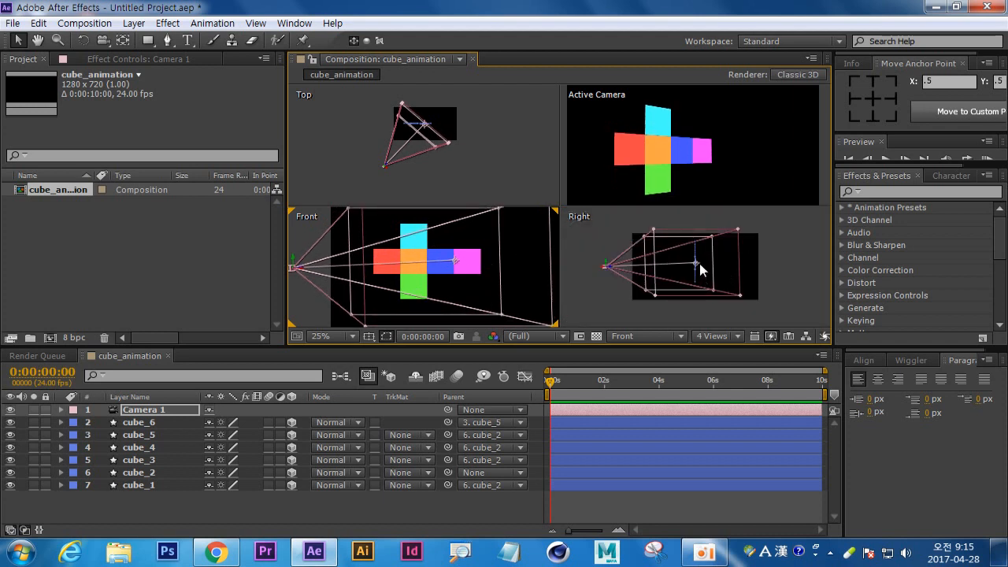
left_click_drag(697, 268, 686, 268)
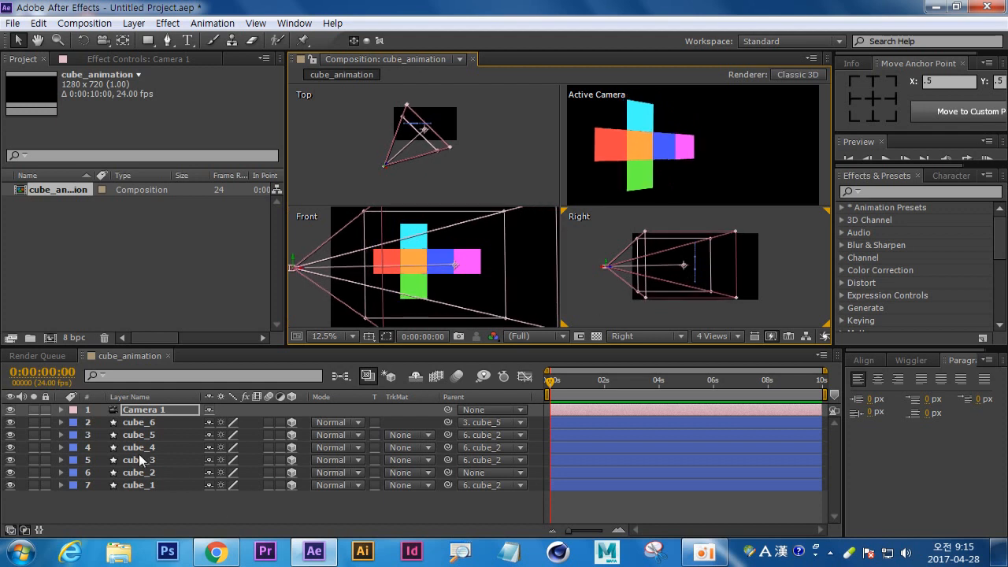
Step: Set Camera 1's Z orientation to 269° and move the camera to the right of the net in the Top view
key("r")
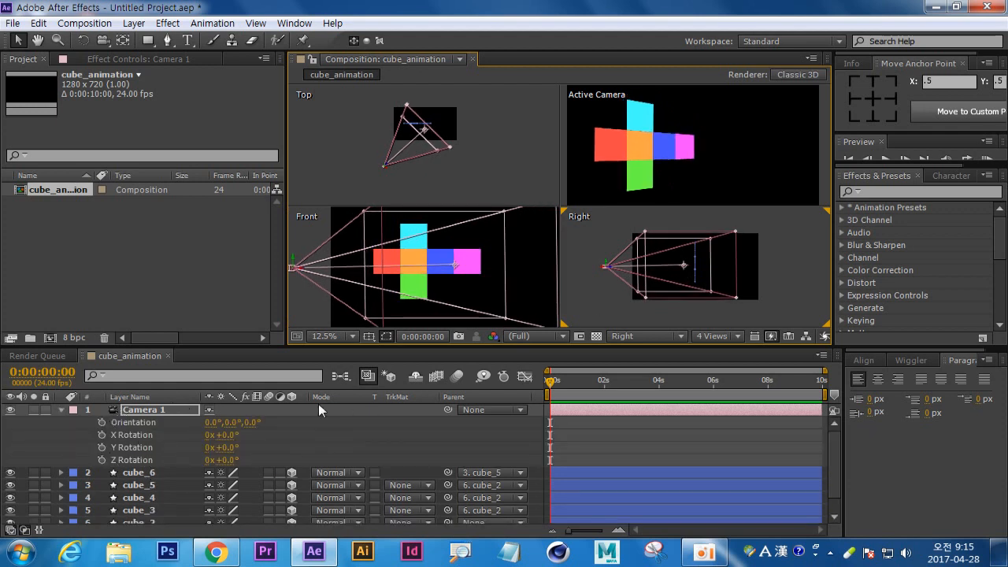
left_click_drag(250, 429, 485, 449)
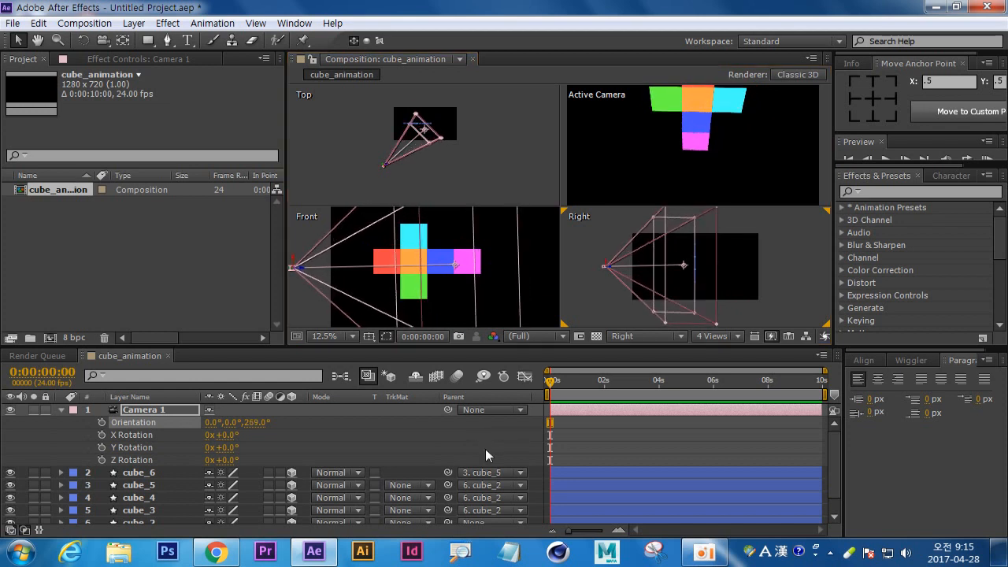
left_click(395, 170)
left_click_drag(382, 166, 452, 171)
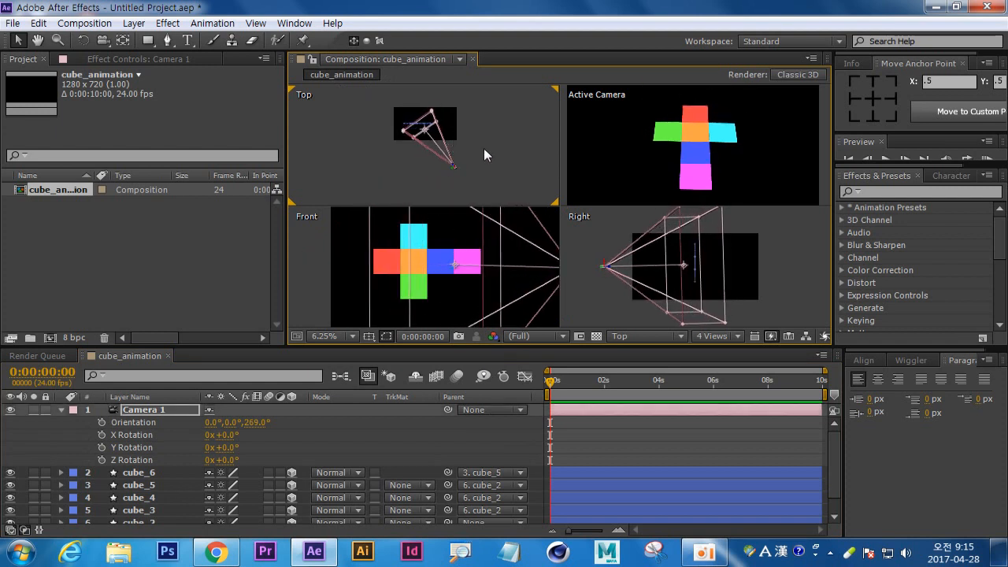
Step: Reselect Camera 1 and nudge its point of interest slightly in the Top view
left_click(426, 133)
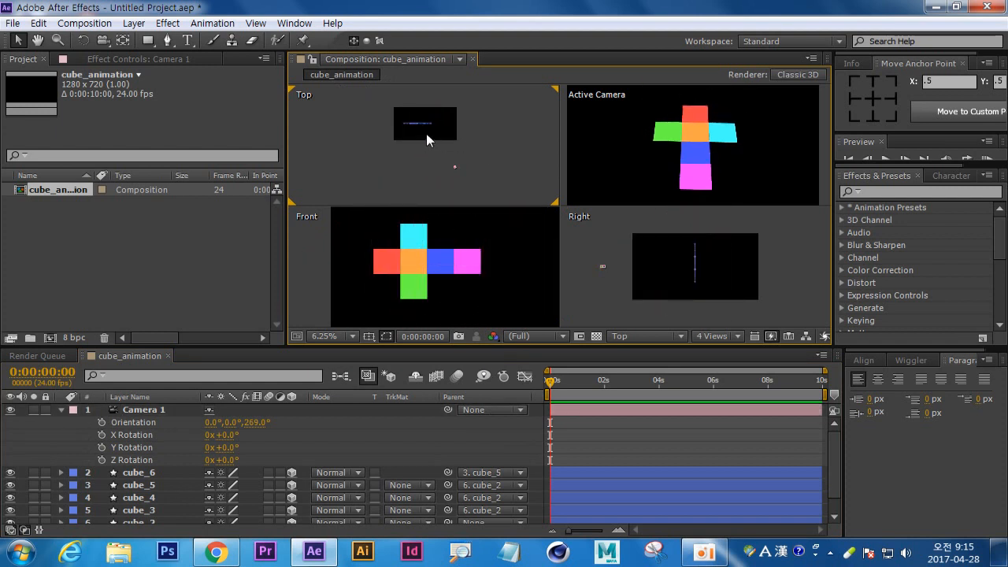
left_click(454, 167)
left_click_drag(422, 130, 423, 134)
scroll(420, 281, "down", 2)
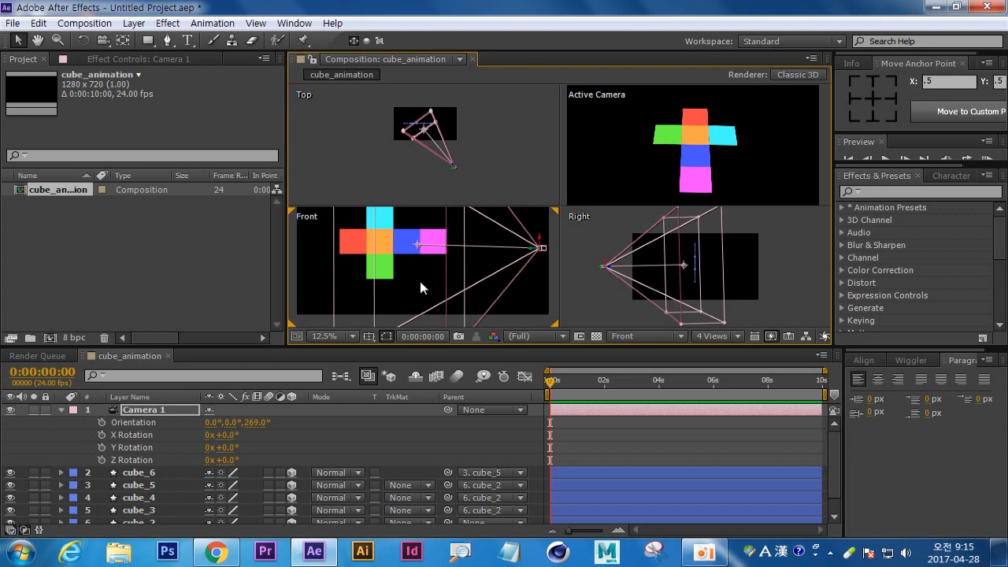
Step: Lower Camera 1 below the net in the Front view, and move it further down and closer to the net in the Right view
left_click(491, 293)
left_click_drag(482, 256, 500, 320)
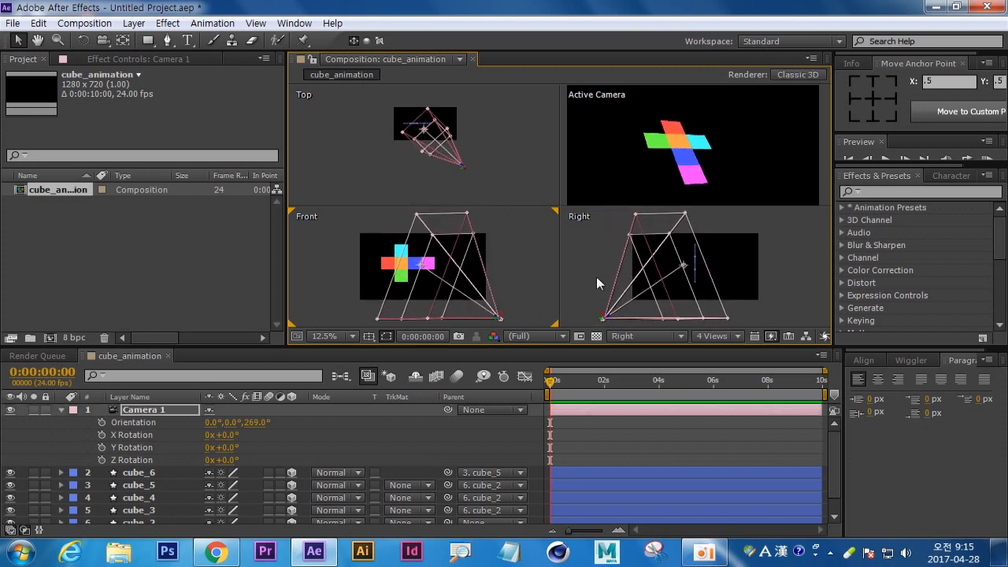
left_click(596, 277)
left_click(604, 320)
left_click(569, 292)
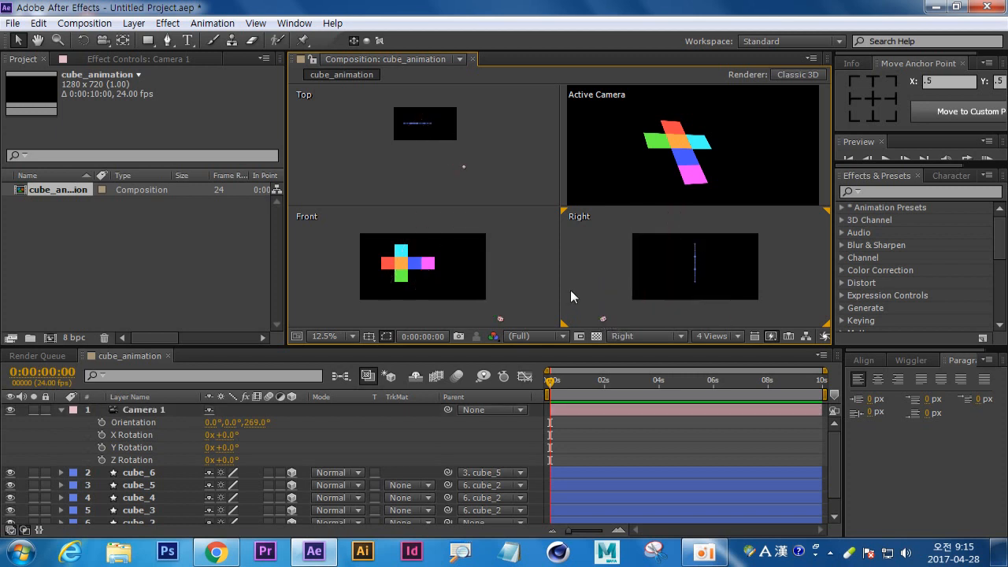
left_click_drag(603, 319, 626, 339)
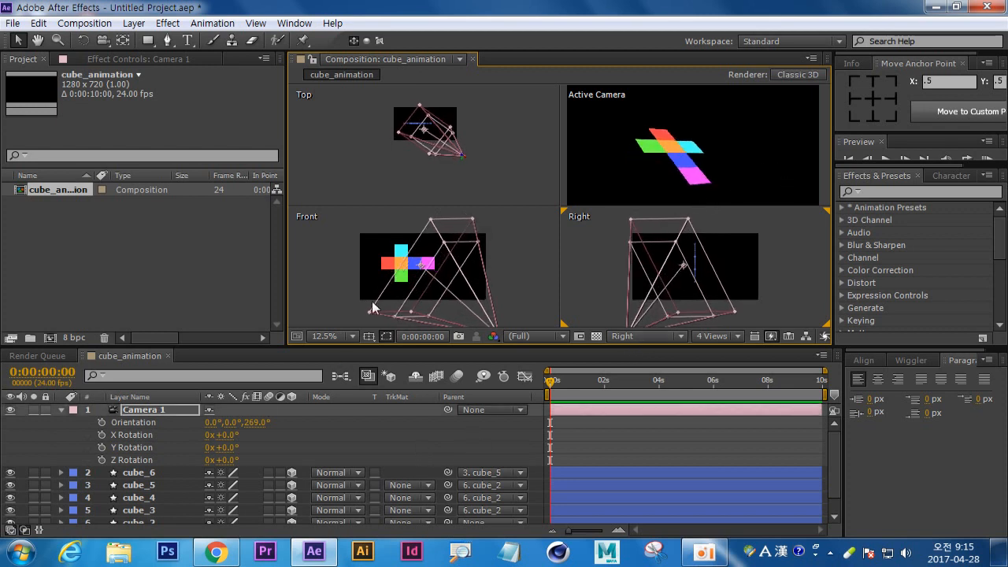
Step: Show only the Active Camera view and move cube_2 with its attached squares to the upper-left area of the frame
left_click(738, 336)
left_click(733, 354)
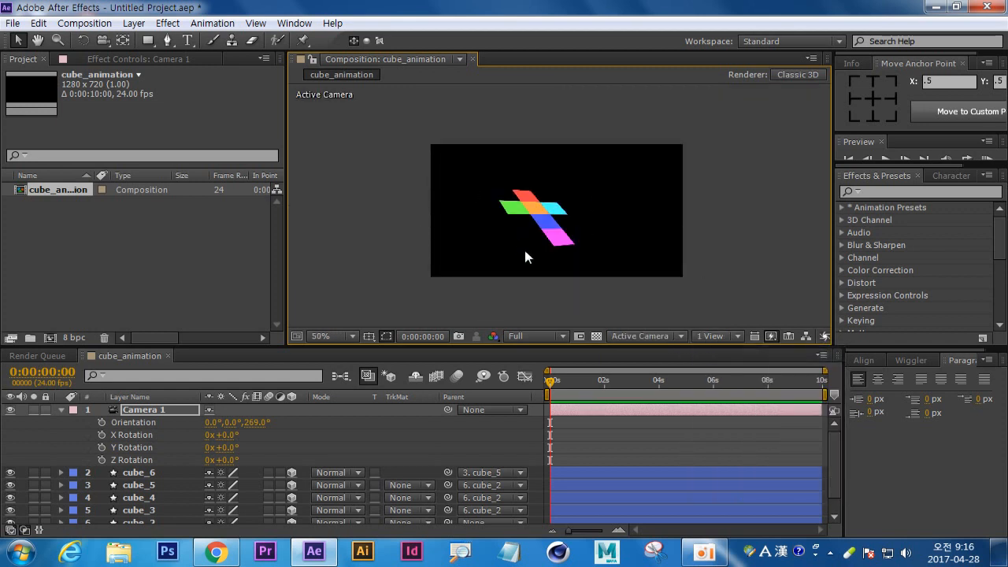
scroll(529, 248, "down", 1)
left_click(537, 210)
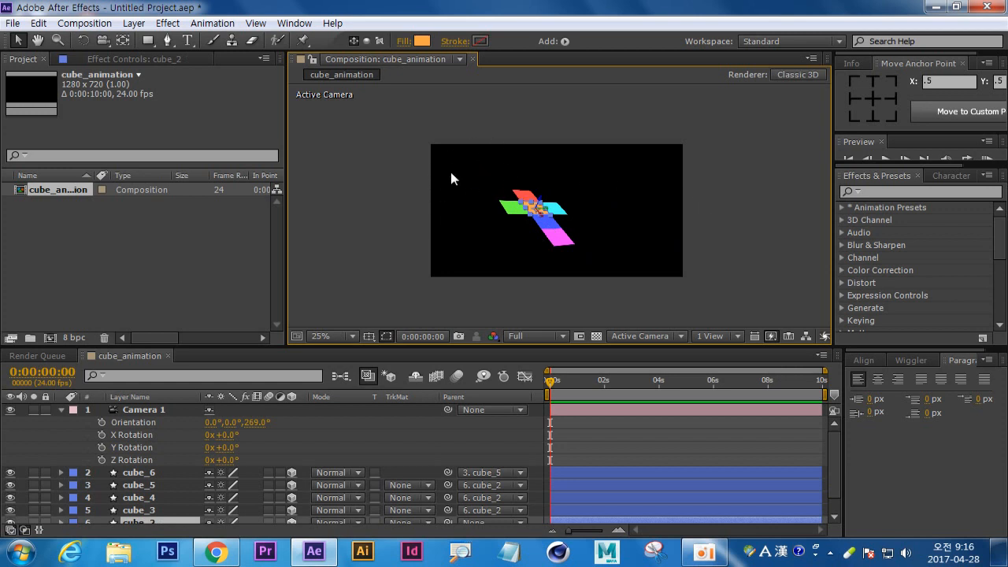
left_click(719, 230)
left_click_drag(533, 208, 487, 178)
left_click(713, 214)
scroll(518, 201, "up", 1)
scroll(516, 200, "down", 1)
key("space")
left_click_drag(597, 237, 517, 222)
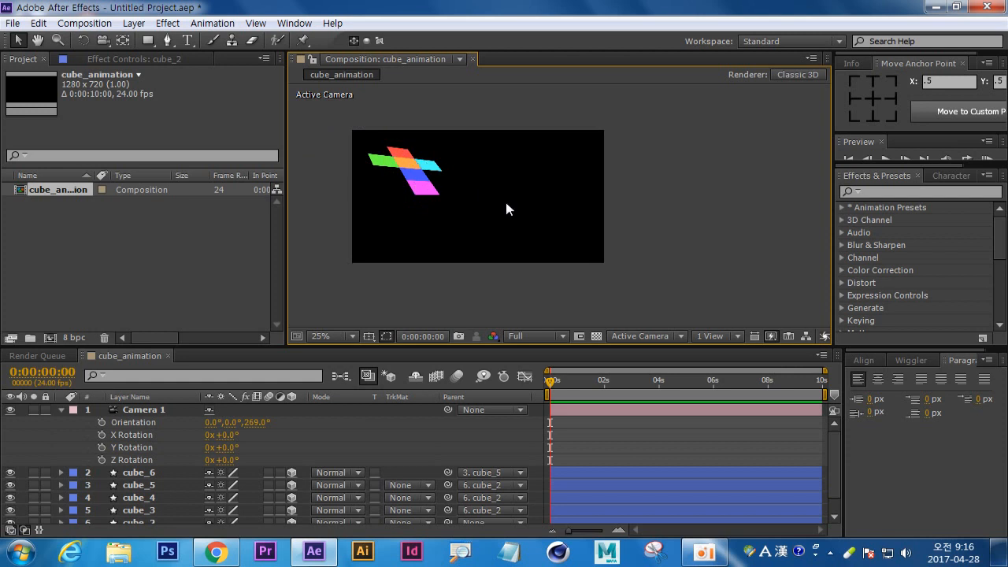
left_click_drag(559, 391, 429, 396)
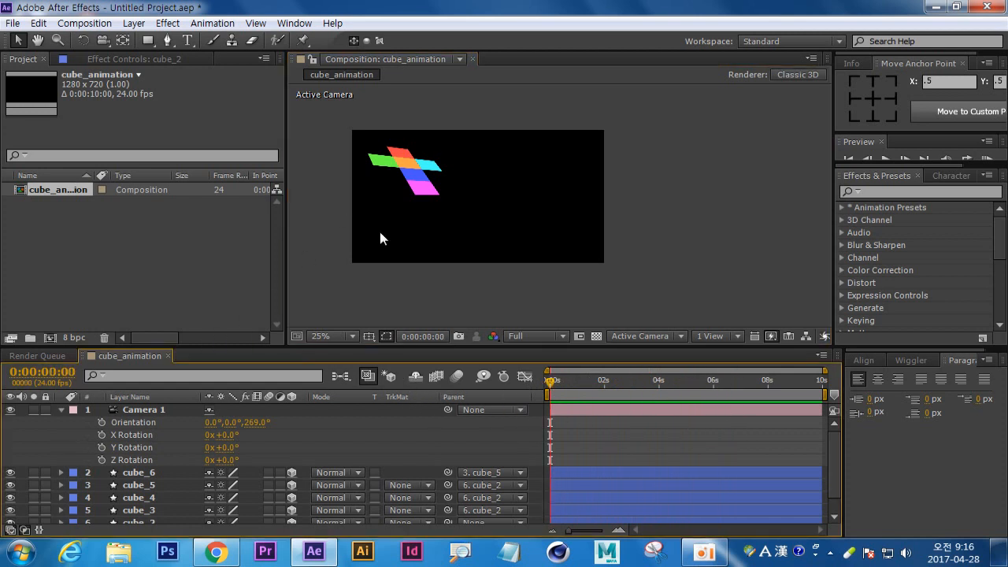
scroll(421, 191, "up", 2)
left_click_drag(361, 197, 517, 252)
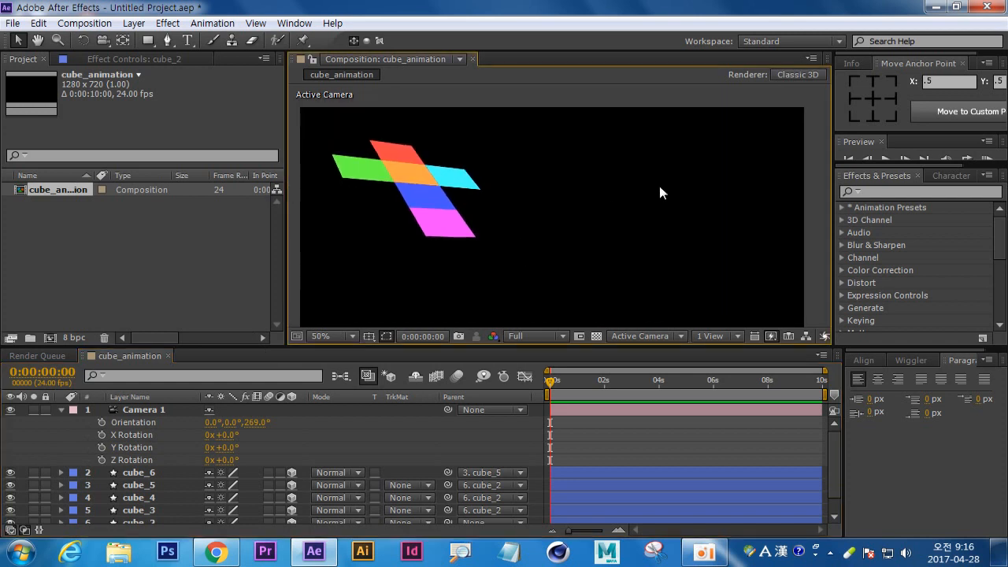
Step: Zoom the timeline in to about the first five seconds and return the current time to 0:00:00:00
left_click_drag(556, 392, 606, 418)
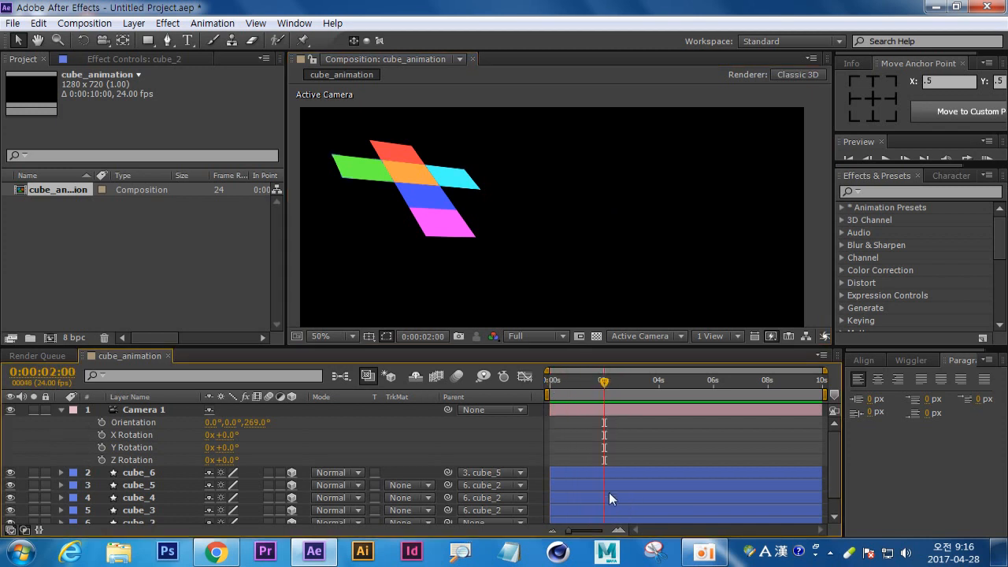
mouse_move(570, 529)
left_mouse_down()
mouse_move(592, 530)
mouse_move(588, 522)
left_mouse_up()
left_click_drag(669, 384, 663, 407)
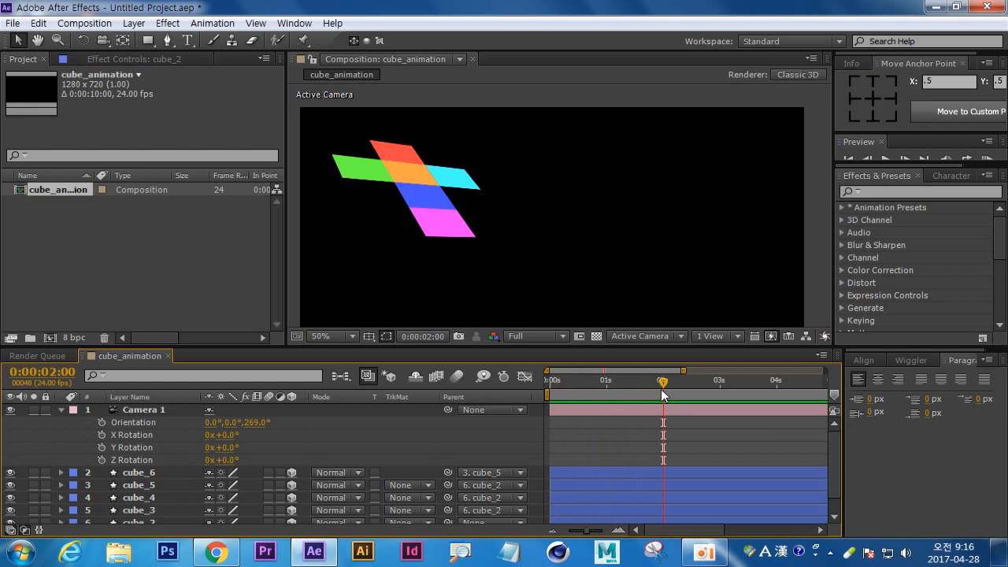
left_click_drag(662, 381, 672, 456)
left_click_drag(671, 458, 620, 433)
left_click_drag(619, 434, 608, 435)
left_click_drag(611, 385, 607, 425)
key("Home")
Step: Reveal cube_1's rotation properties and start a Y Rotation keyframe at 0:00:00:00
scroll(154, 510, "down", 1)
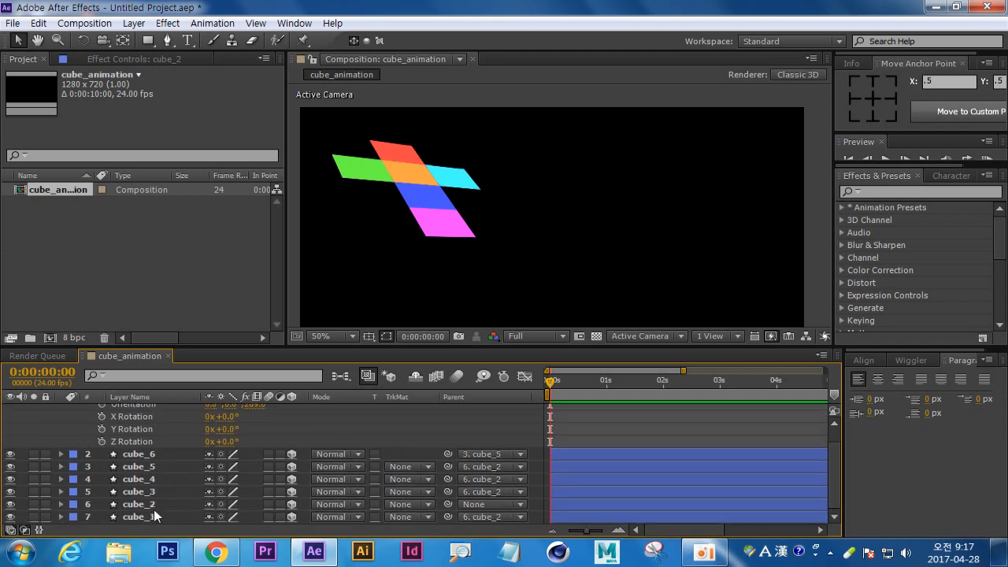
left_click(146, 517)
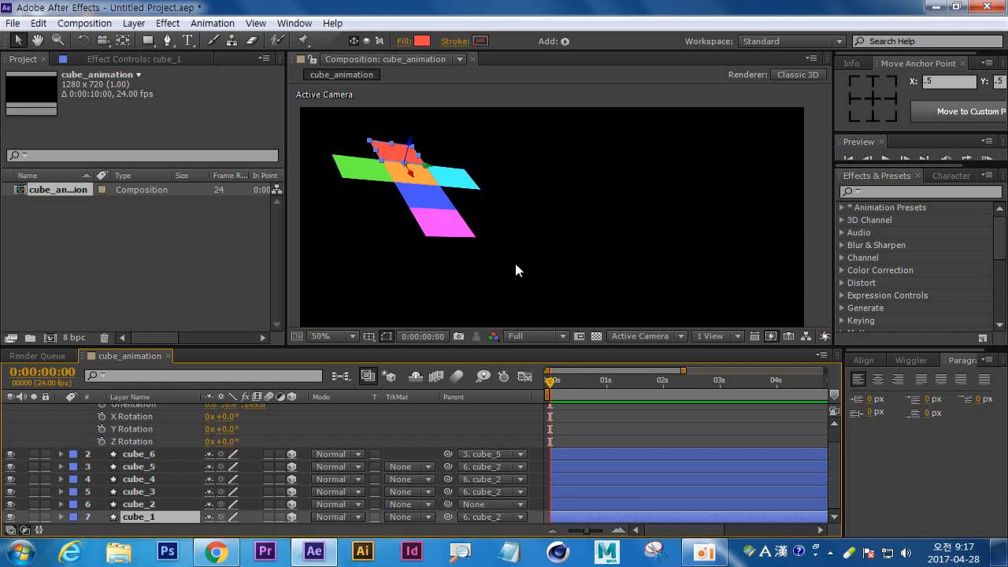
key("r")
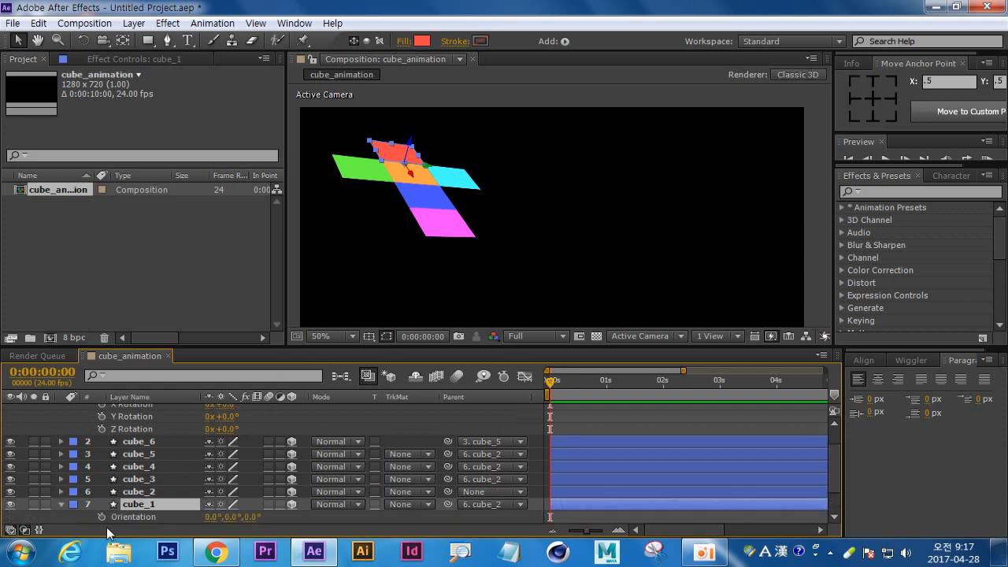
scroll(223, 464, "down", 3)
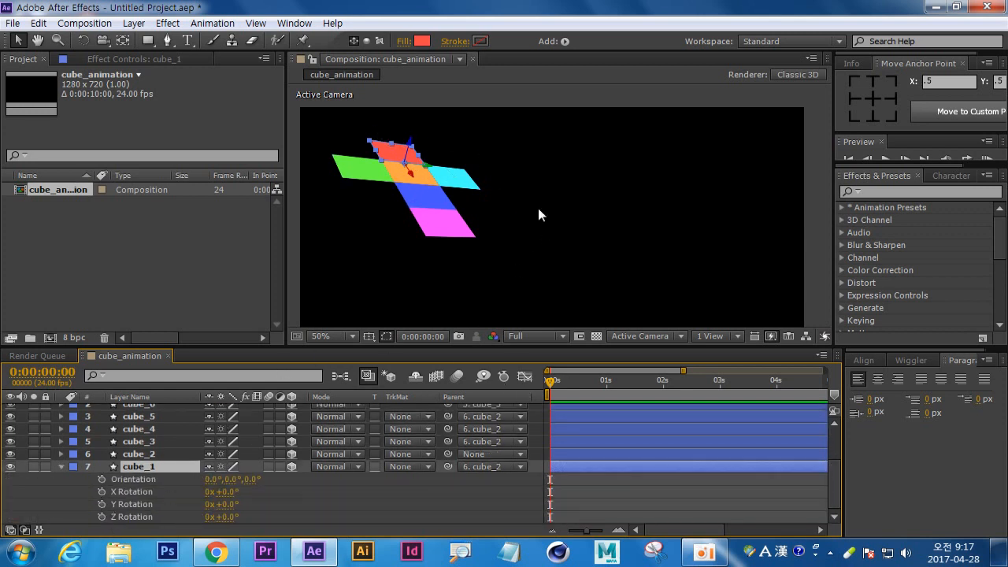
left_click(100, 504)
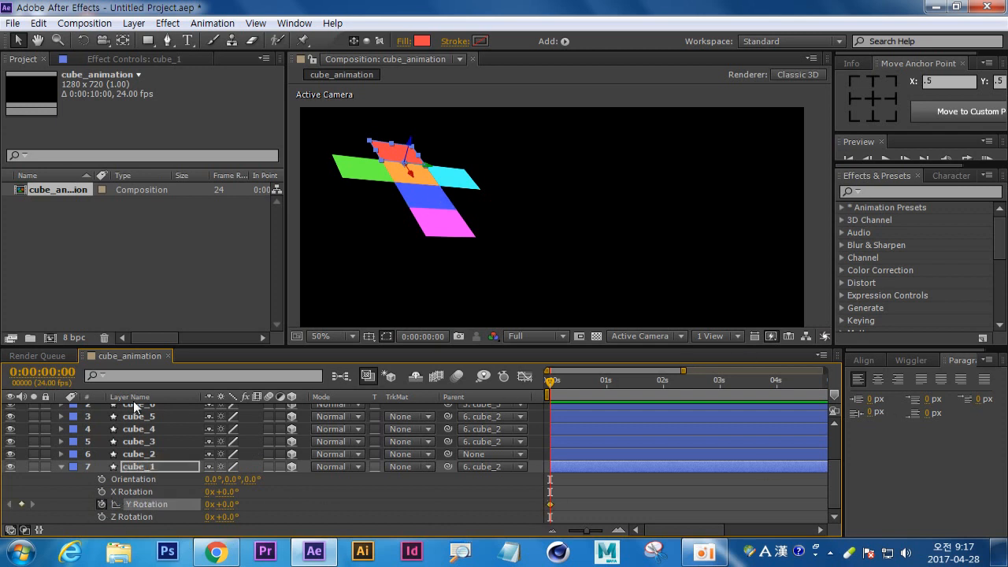
Step: Fold up the red face by keyframing cube_1's Y Rotation to -90° at frame 4, and collapse its properties
left_click(42, 371)
type("4")
key("Return")
left_click_drag(227, 505, 192, 505)
left_click(225, 506)
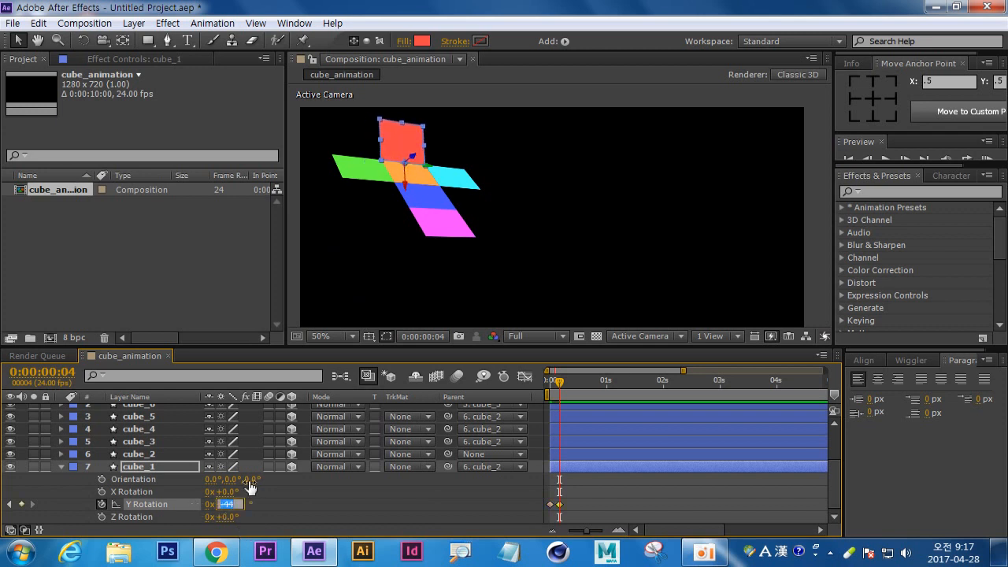
type("-90")
key("Return")
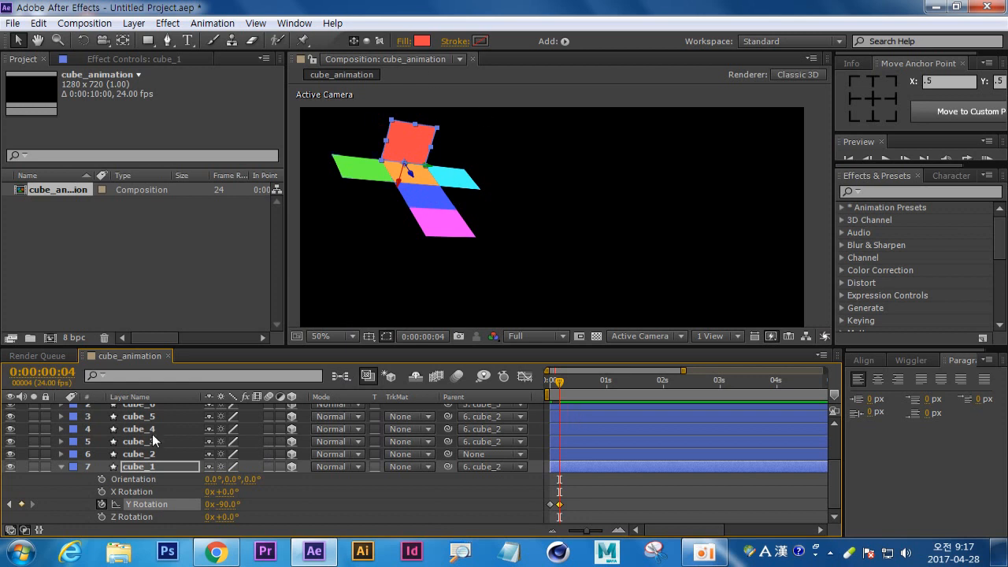
left_click(61, 466)
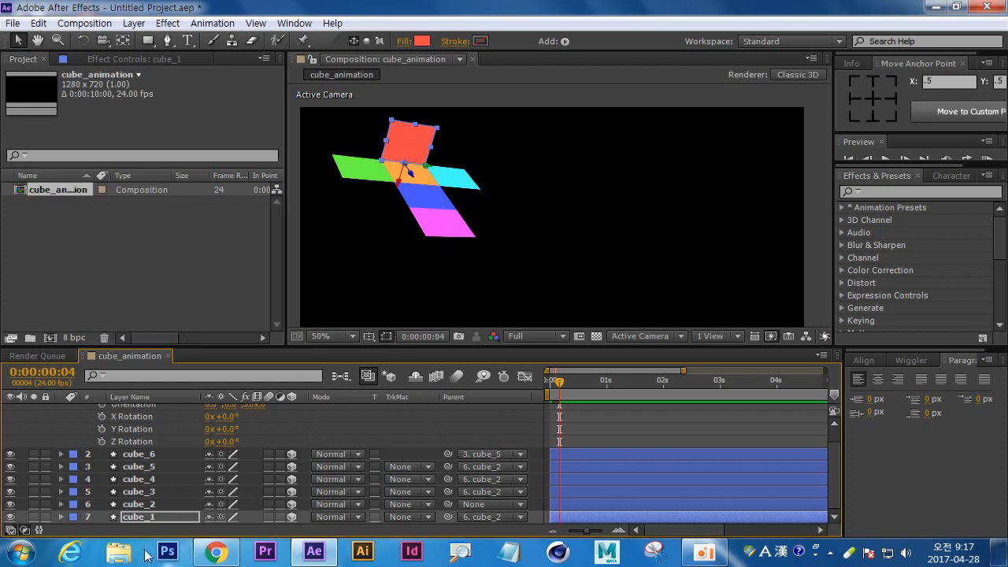
Step: Reveal cube_3's rotation properties and start an X Rotation keyframe at frame 4
left_click(137, 504)
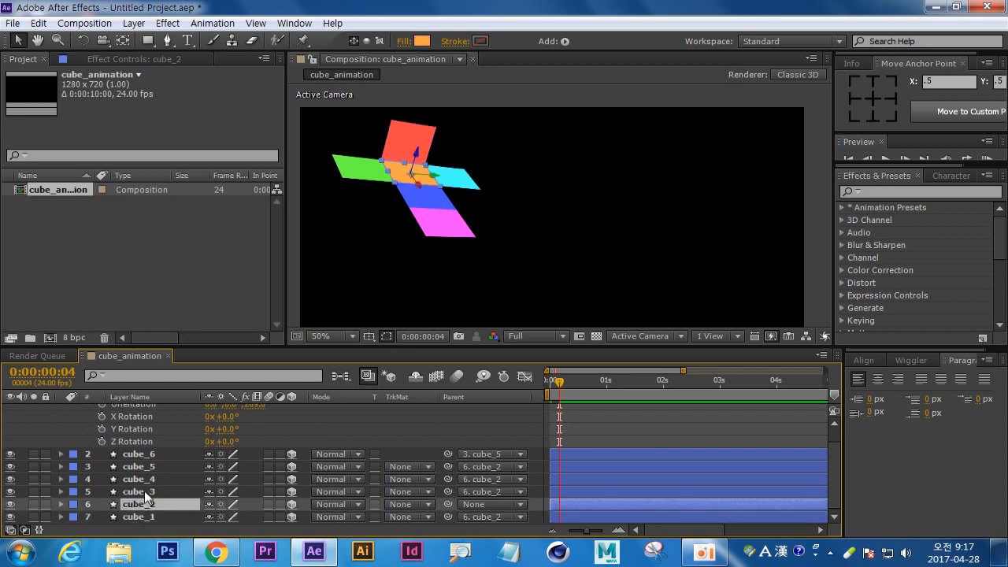
left_click(144, 491)
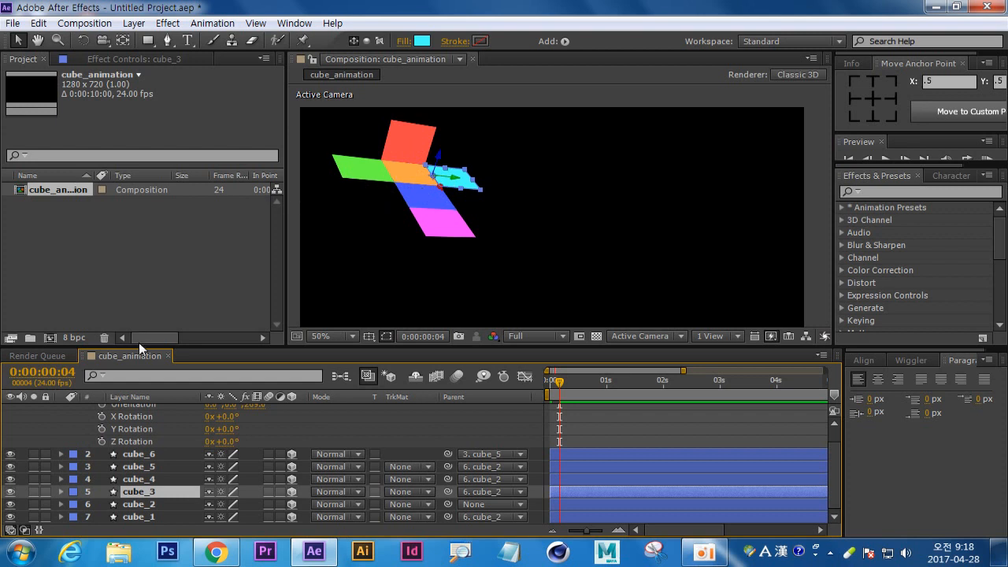
left_click(130, 504)
left_click(146, 491)
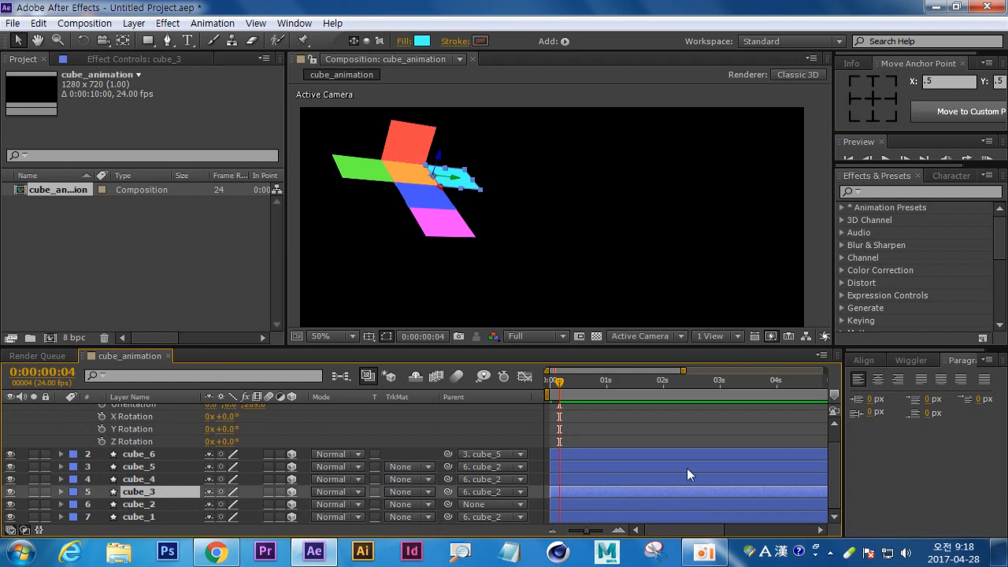
key("r")
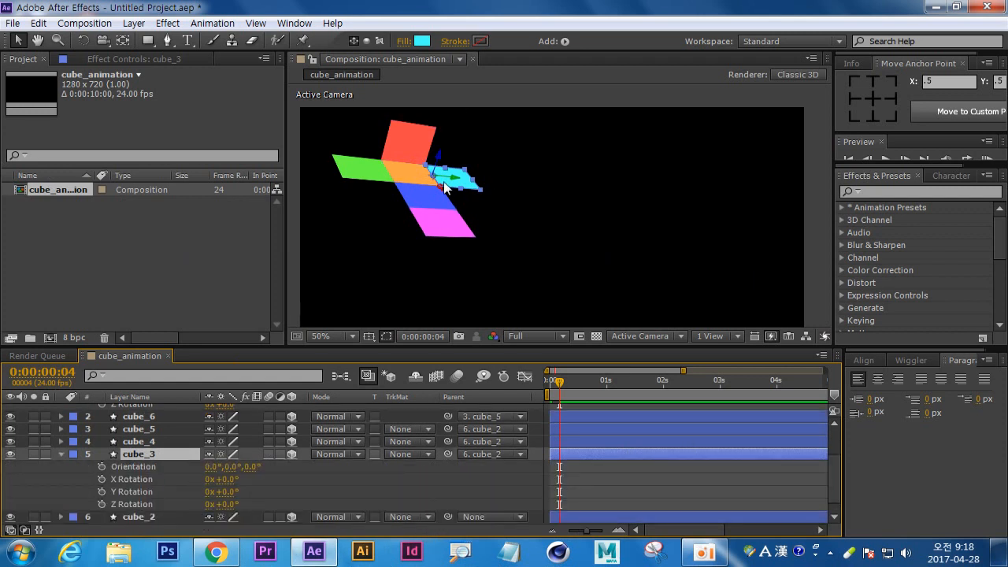
left_click(102, 478)
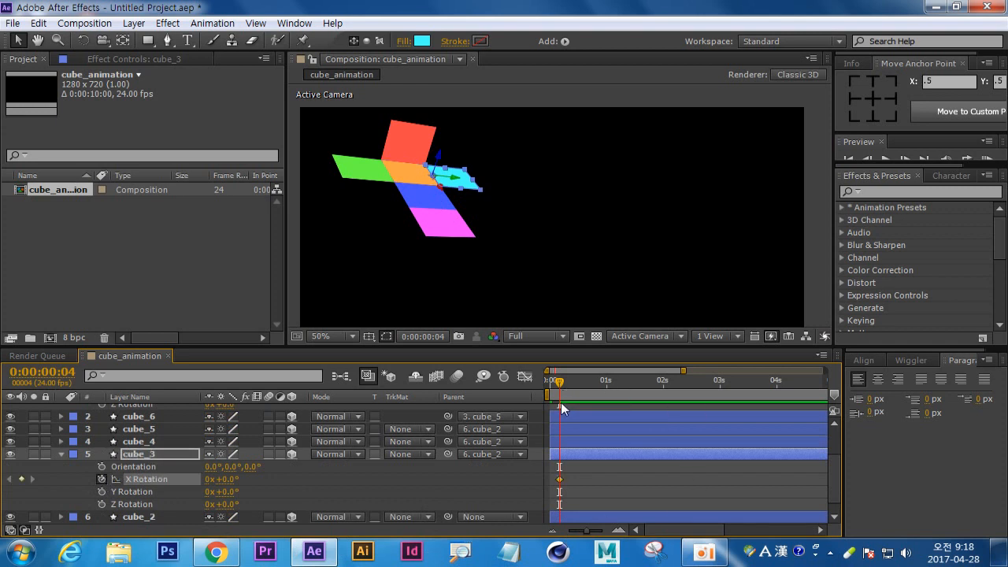
Step: Fold up the cyan face by keyframing cube_3's X Rotation to 90° at frame 8, and collapse its properties
key("Page_Down")
key("Page_Down")
key("Page_Down")
key("Page_Down")
left_click_drag(223, 479, 264, 481)
left_click(231, 480)
type("90")
key("Return")
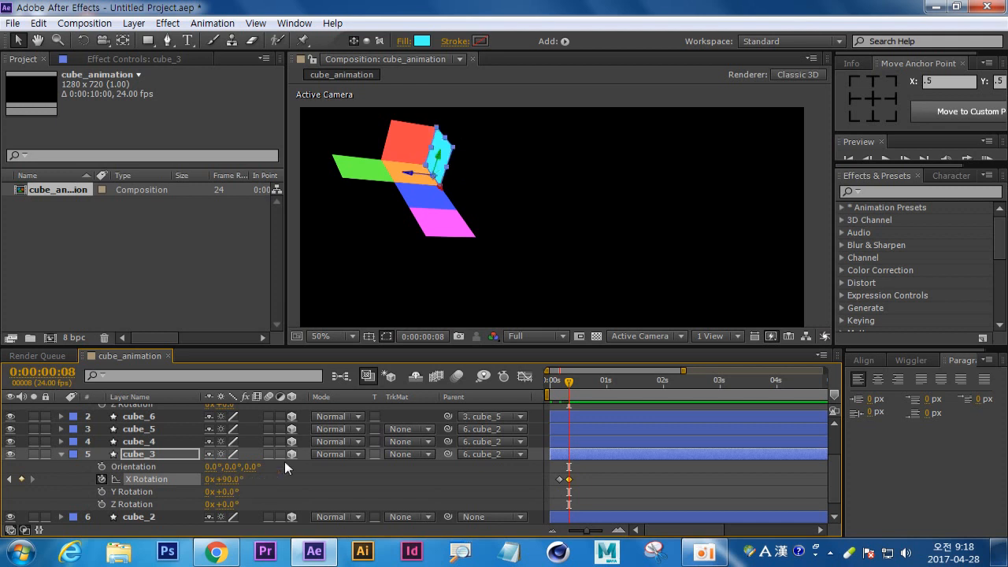
left_click(62, 454)
Step: Reveal cube_4's rotation properties and start an X Rotation keyframe at frame 8
left_click(149, 480)
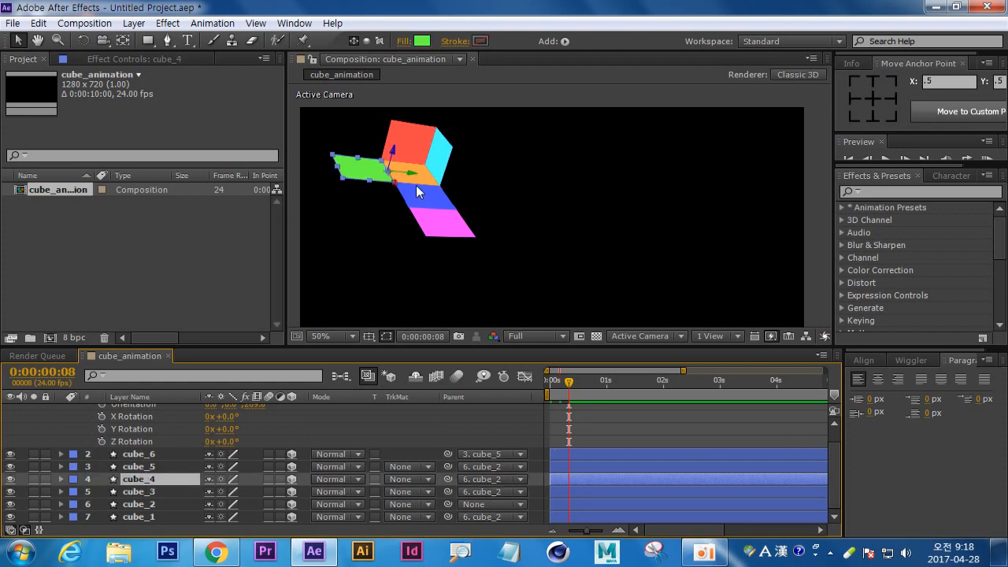
key("r")
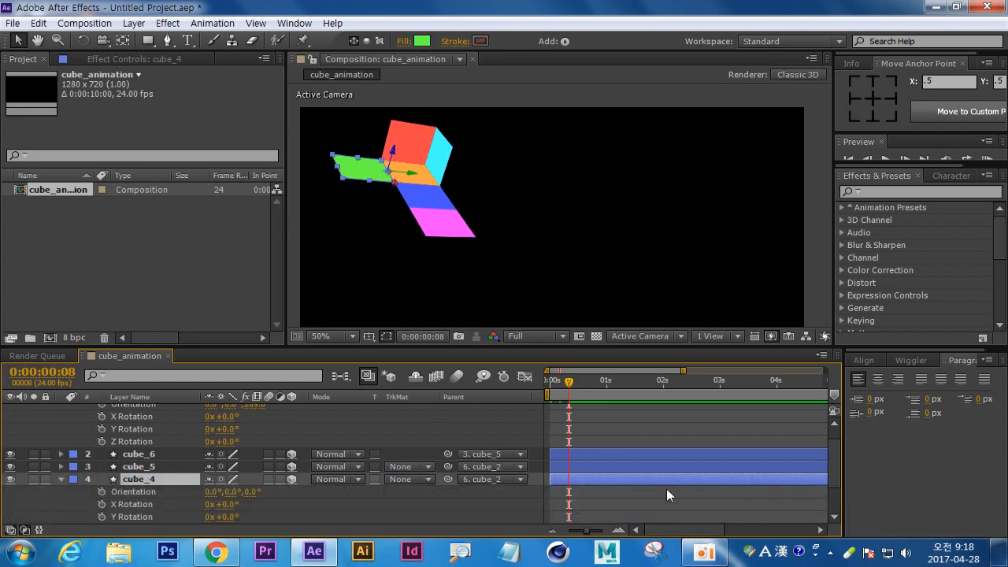
scroll(272, 468, "down", 2)
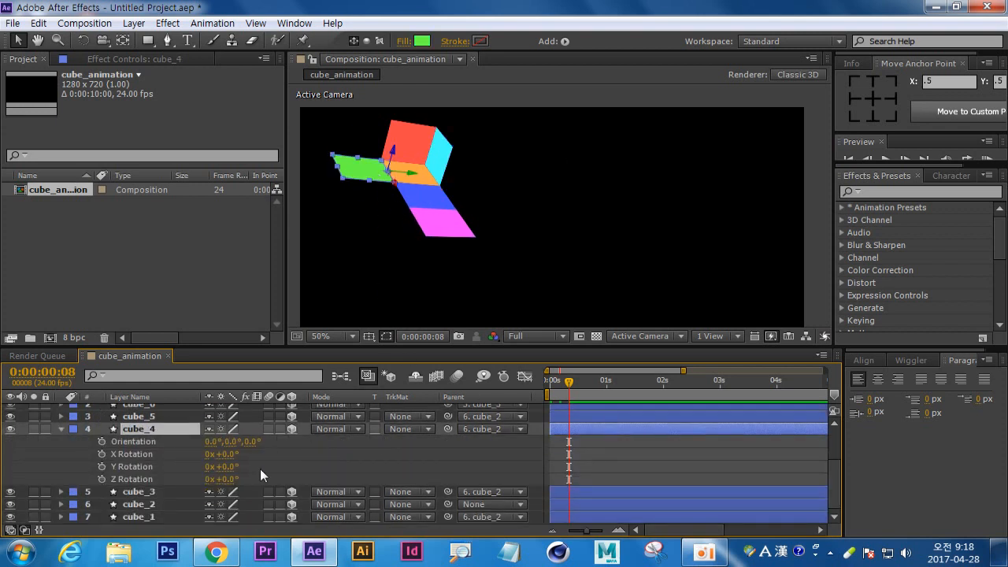
left_click(102, 454)
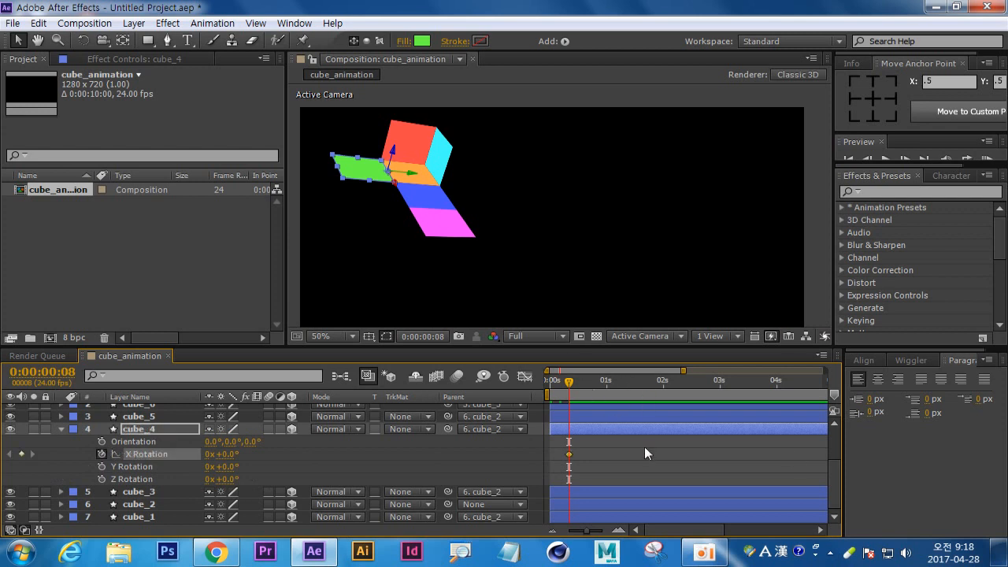
Step: Fold up the green face by keyframing cube_4's X Rotation to -90° at frame 12, and collapse its properties
key("Page_Down")
key("Page_Down")
key("Page_Down")
key("Page_Down")
left_click_drag(230, 455, 231, 457)
type("-90")
key("Return")
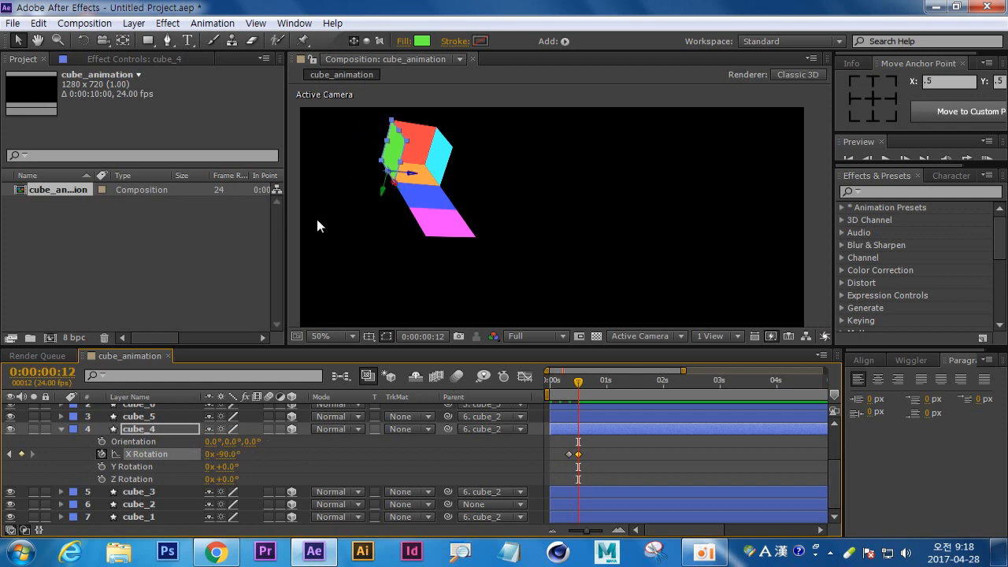
left_click(61, 428)
Step: Reveal cube_5's rotation properties and start a Y Rotation keyframe at frame 12
left_click(136, 467)
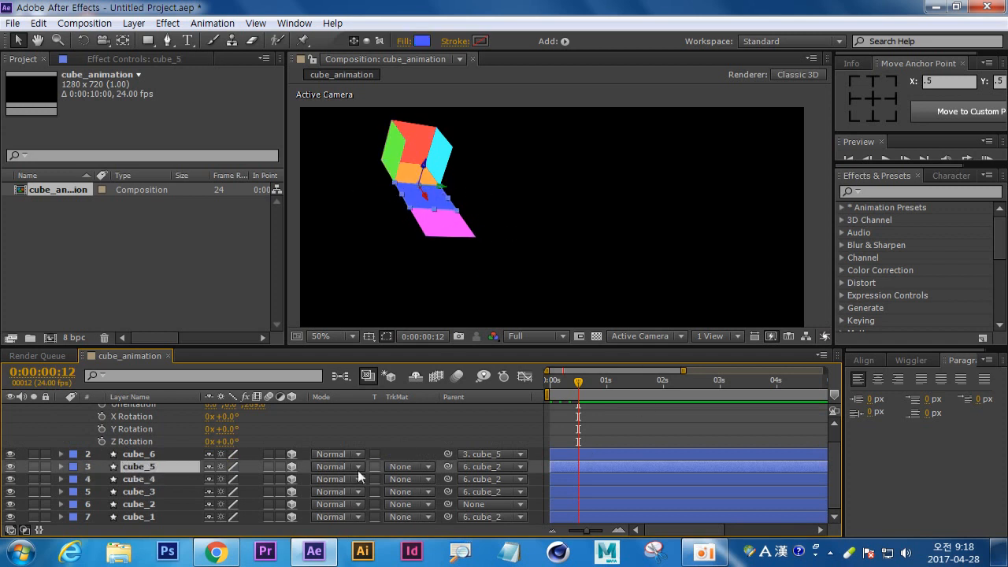
key("r")
left_click(101, 504)
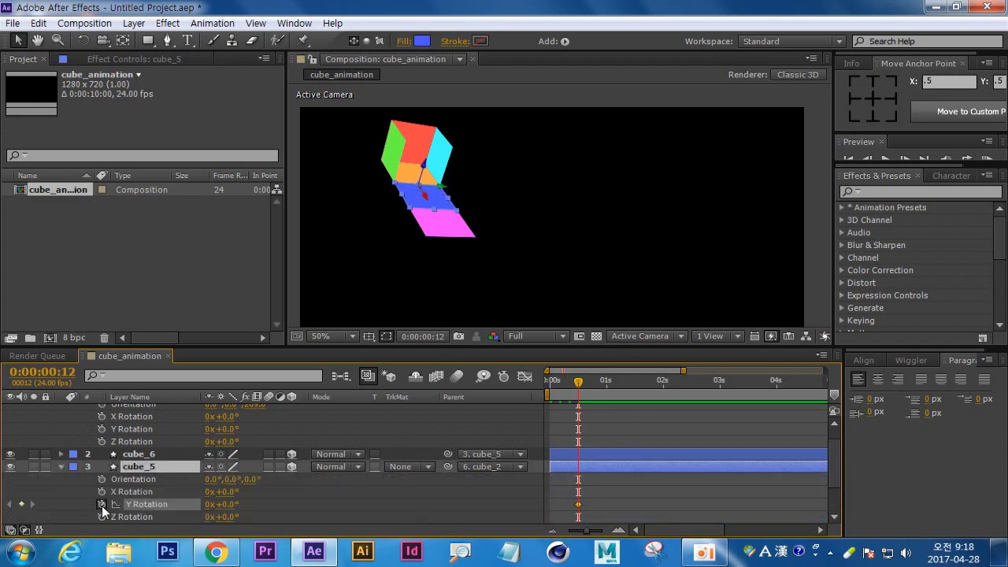
Step: Fold up the blue face by keyframing cube_5's Y Rotation to 90° at frame 16
key("Page_Down")
key("Page_Down")
key("Page_Down")
key("Page_Down")
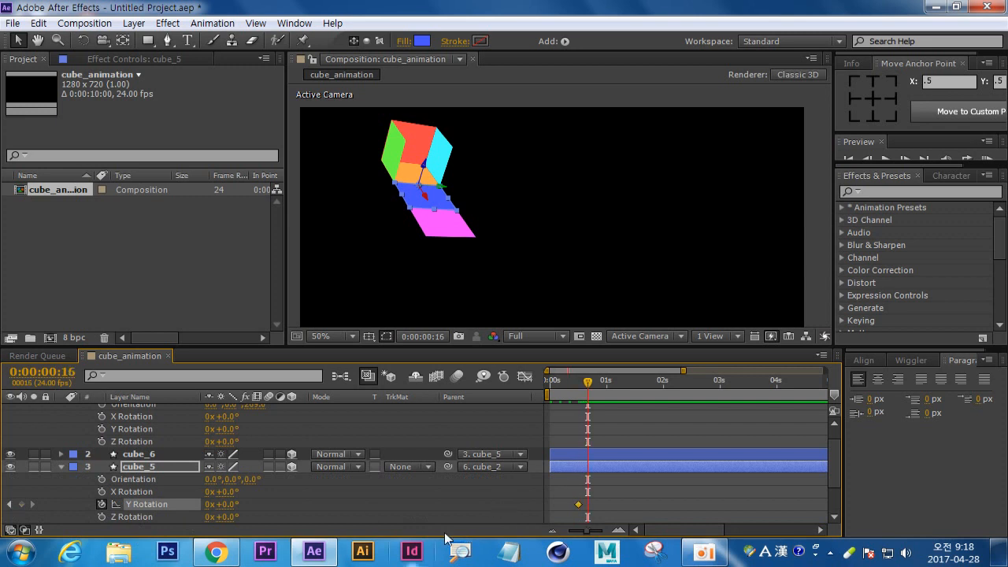
left_click_drag(224, 504, 268, 505)
left_click(229, 505)
type("90")
key("Return")
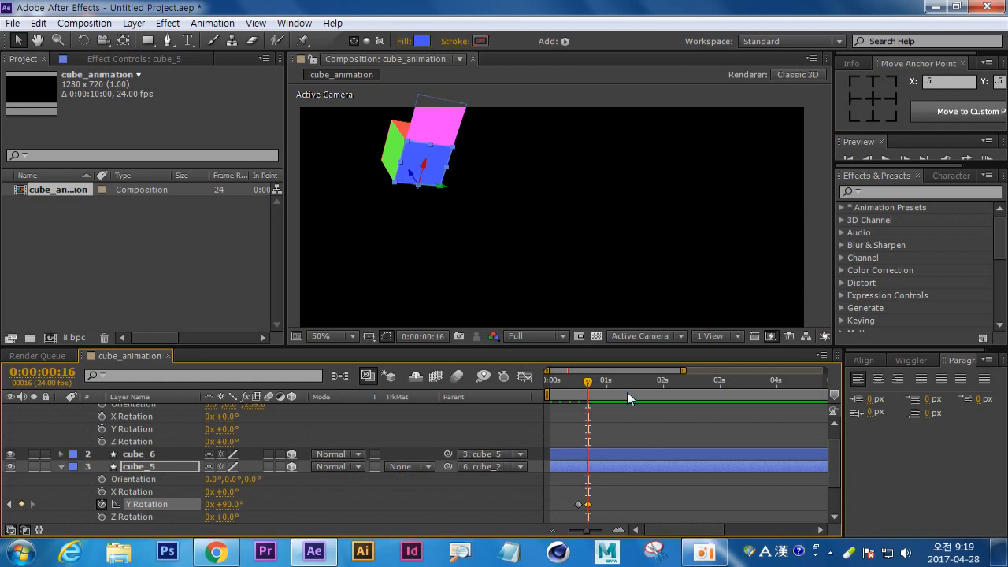
Step: Reveal cube_6's rotation properties and start a Y Rotation keyframe at frame 16
left_click(136, 456)
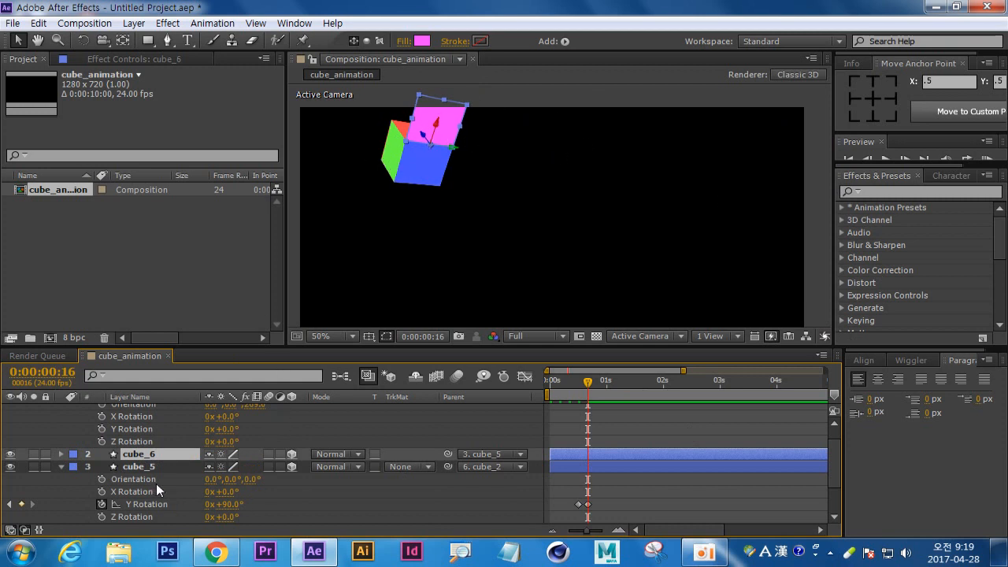
key("r")
left_click(101, 493)
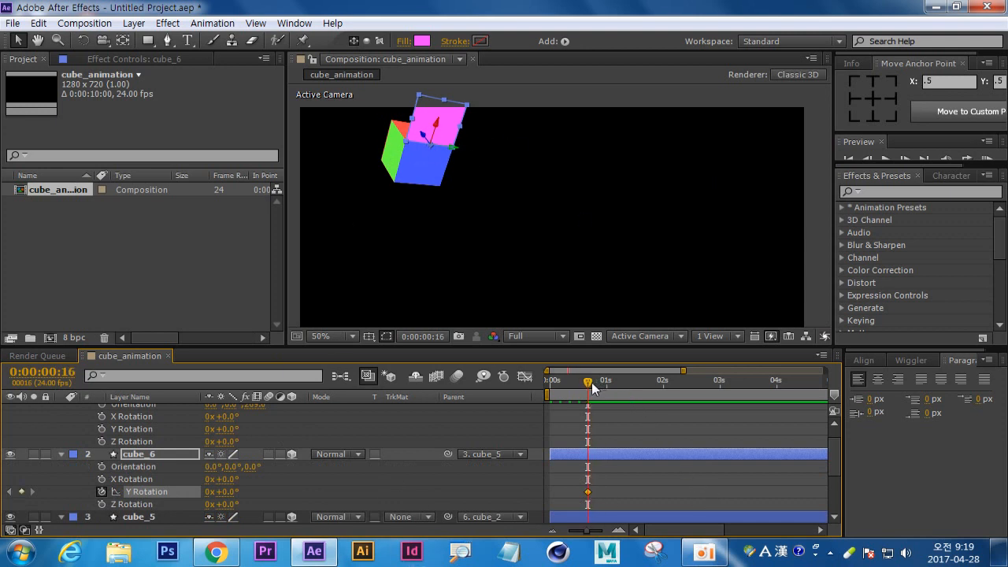
Step: Fold down the pink face by keyframing cube_6's Y Rotation to 90° at frame 20, and dismiss the advertisement pop-up
key("Page_Down")
key("Page_Down")
key("Page_Down")
key("Page_Down")
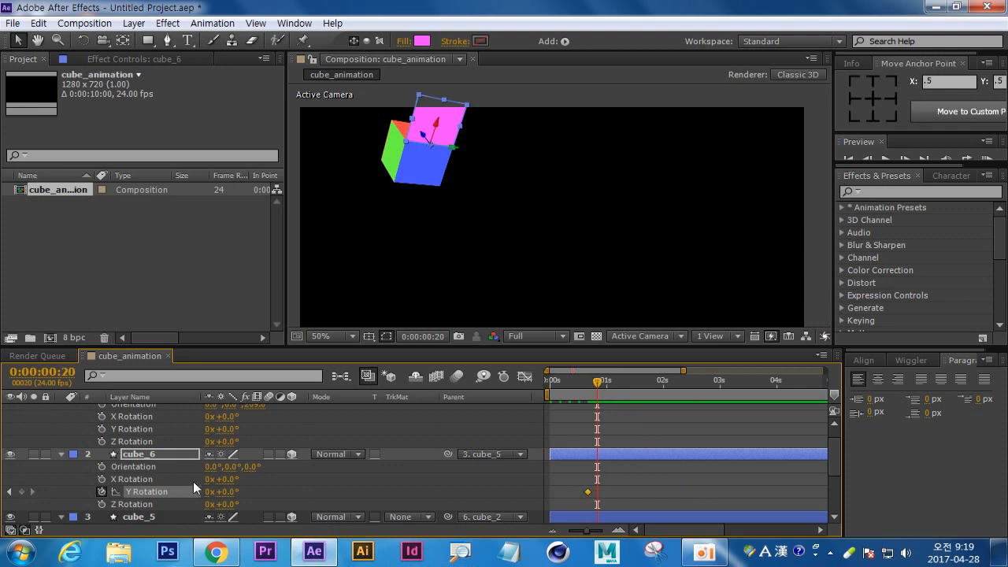
left_click(231, 492)
type("41")
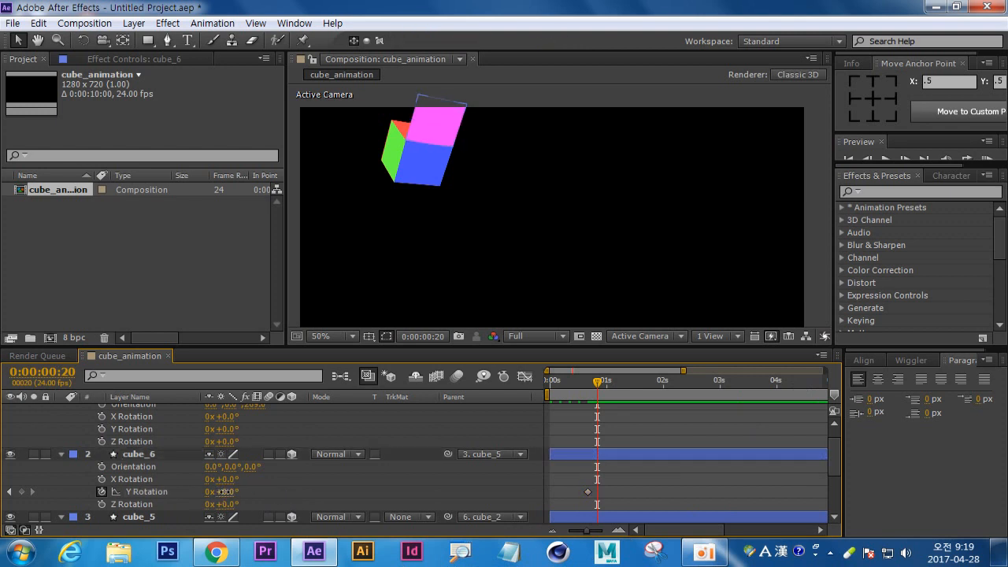
key("Return")
left_click(234, 491)
type("90")
key("Return")
left_click(997, 344)
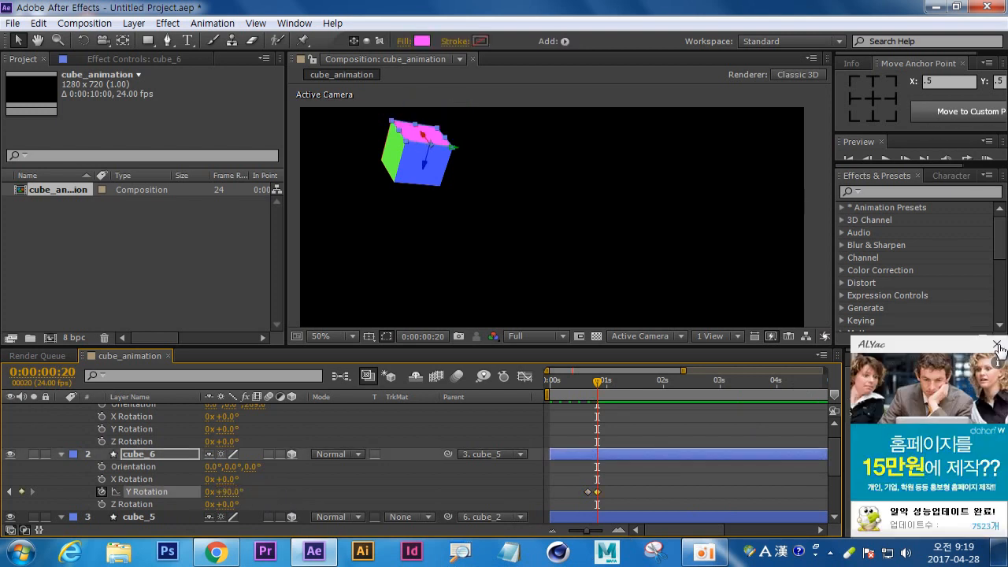
Step: Return to frame 0, collapse the properties of all layers and deselect them
left_click_drag(597, 381, 543, 458)
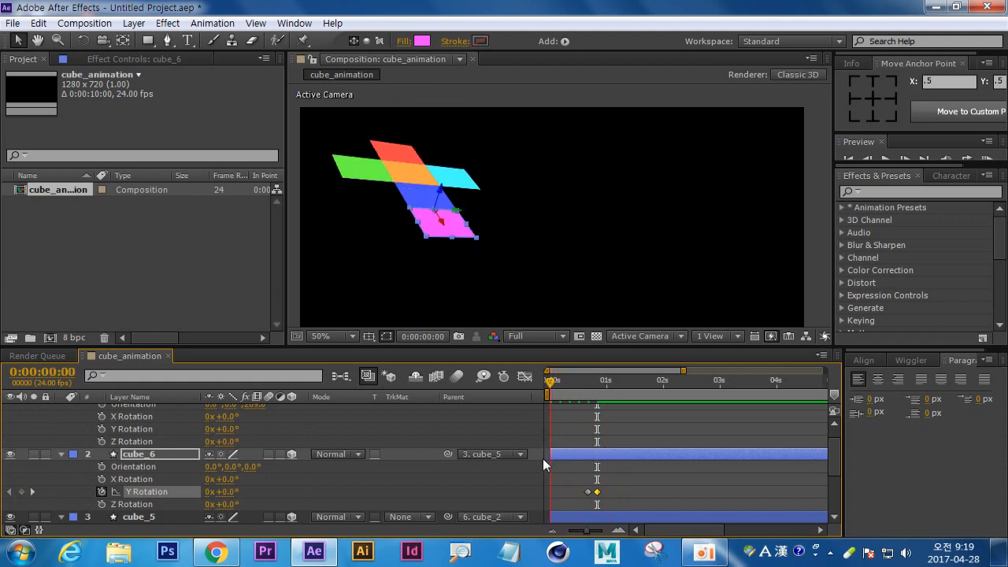
scroll(126, 451, "up", 1)
key("shift")
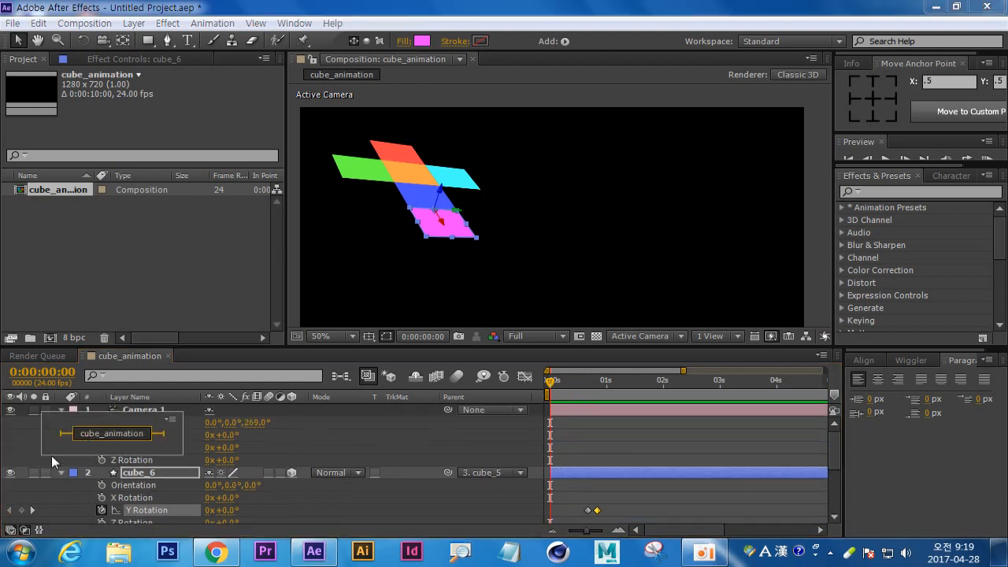
left_click(26, 451)
key("ctrl+a")
left_click(62, 409)
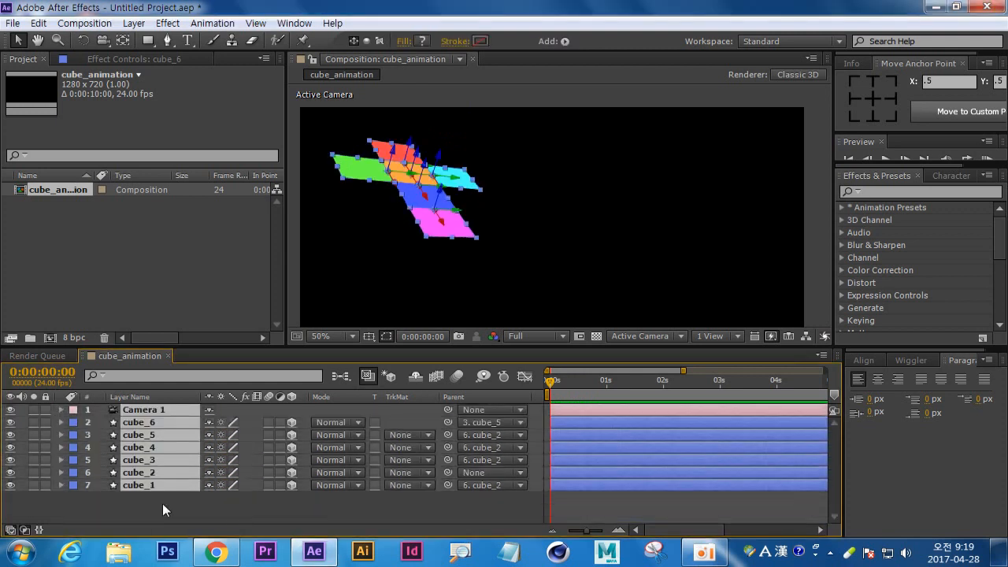
left_click(162, 503)
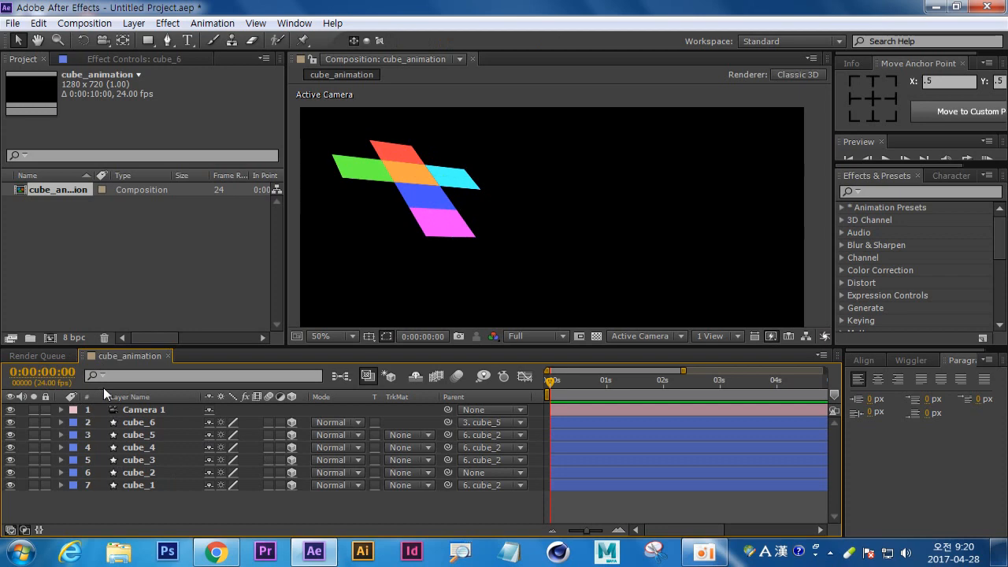
Step: Create a null object in the composition and rename it cube_con
right_click(149, 511)
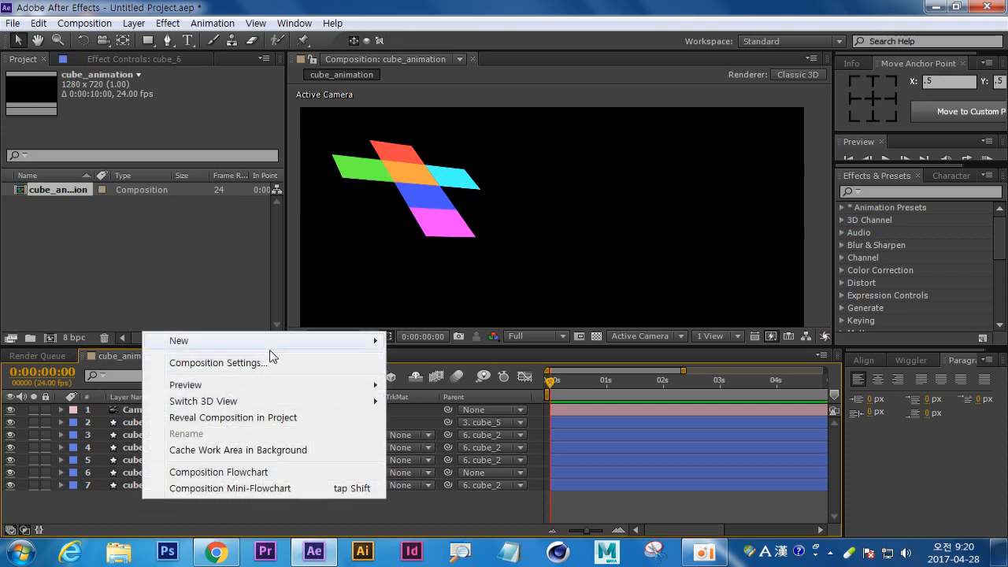
mouse_move(308, 344)
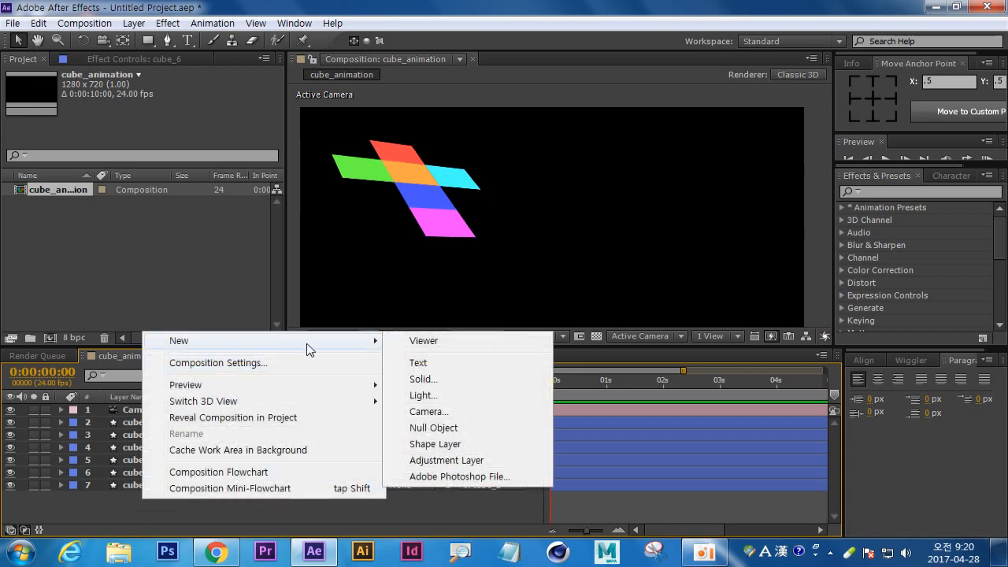
left_click(439, 430)
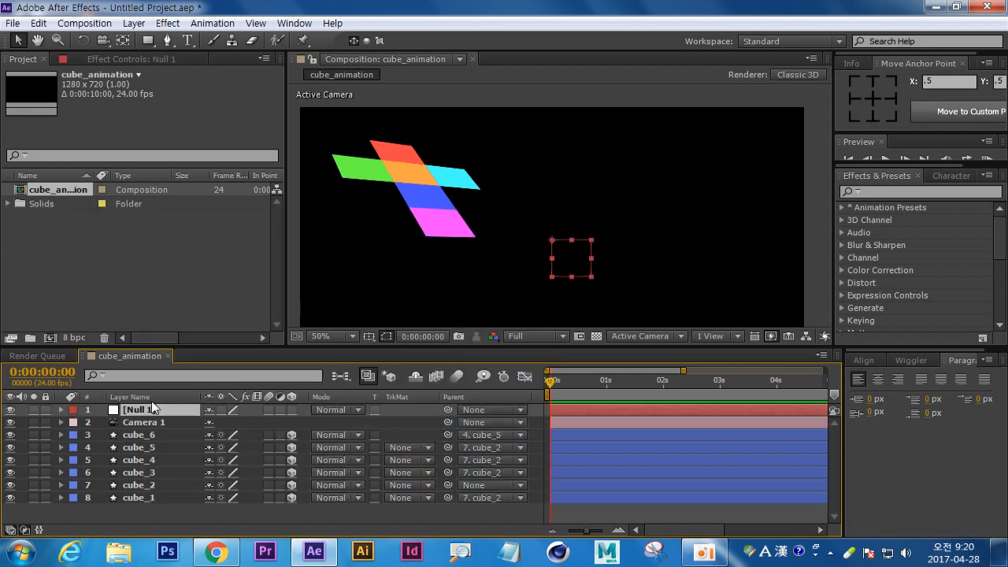
key("Return")
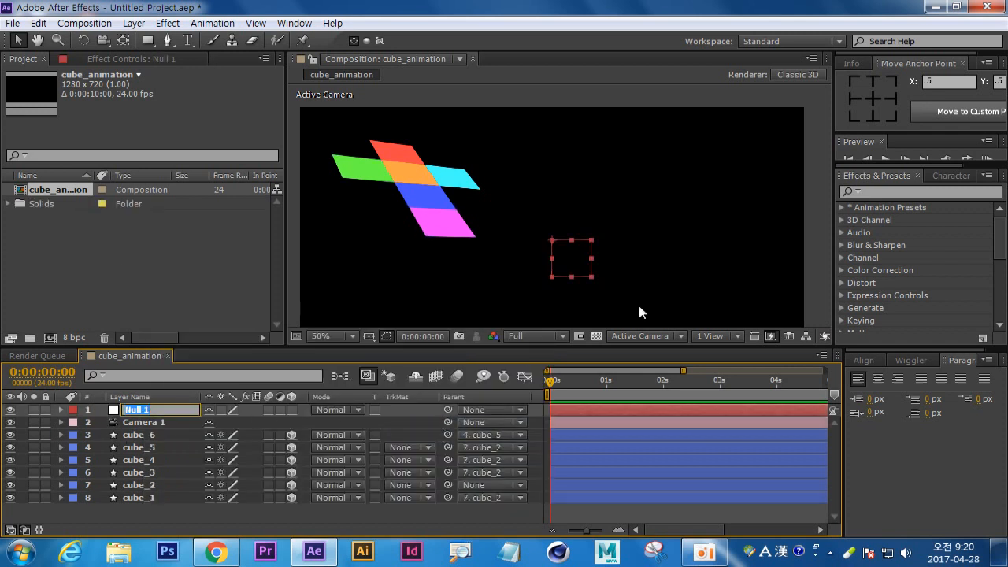
type("cube_con")
key("Return")
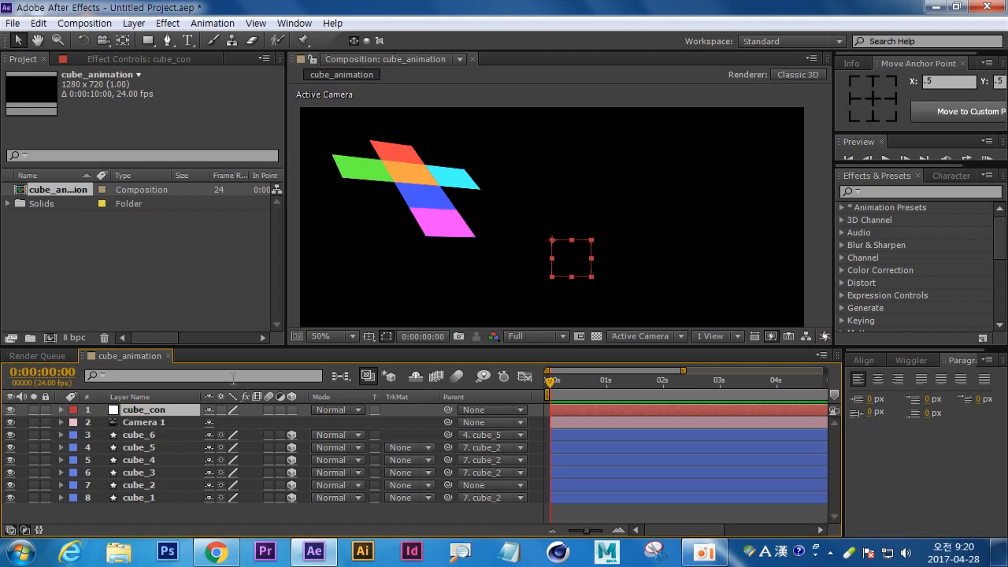
Step: Move cube_con onto the closed cube at frame 23 and align it with the pink face's centre in the Front view of a four-view layout
left_click_drag(578, 260, 433, 189)
left_click_drag(551, 381, 603, 383)
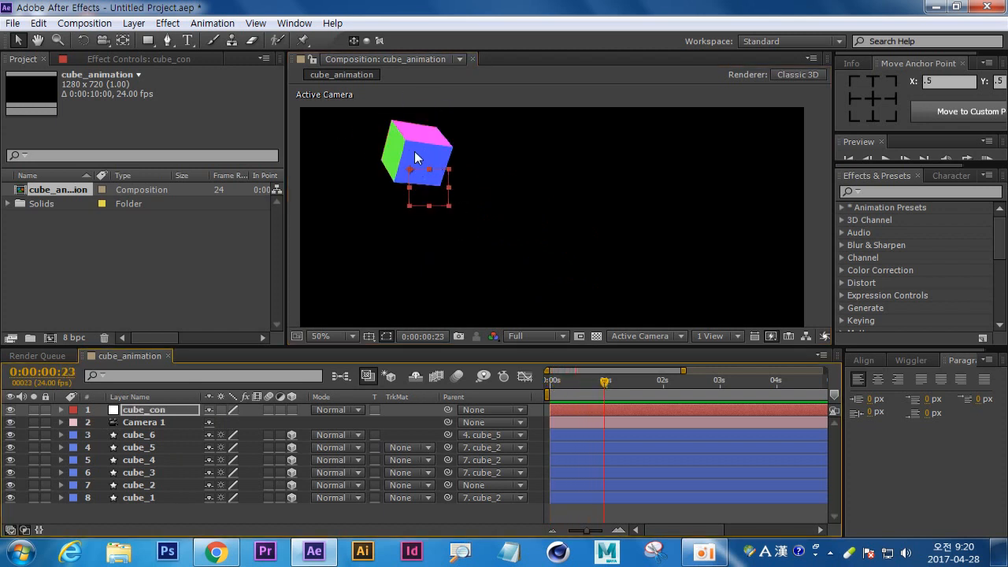
left_click(715, 336)
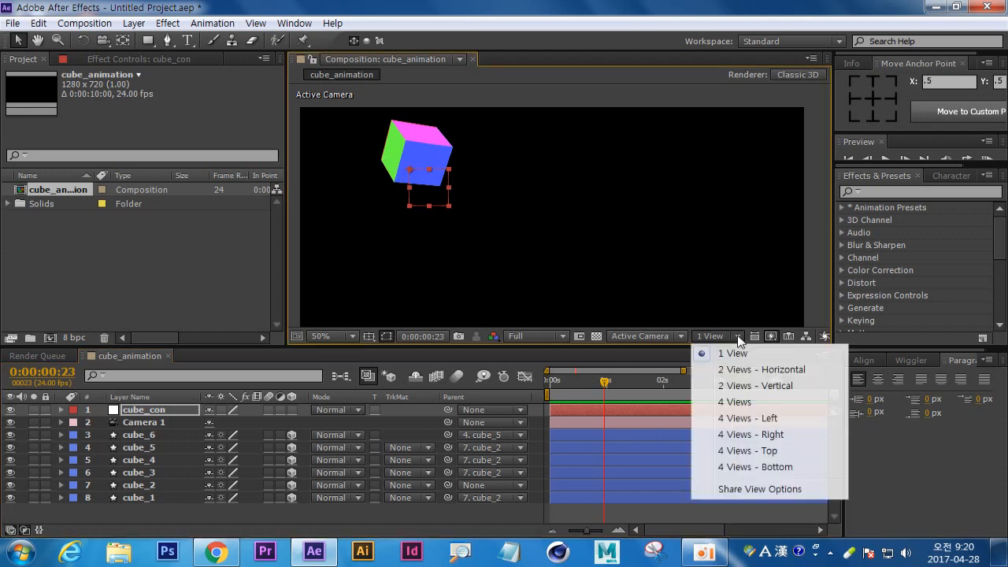
left_click(735, 402)
left_click_drag(397, 294, 425, 280)
scroll(421, 272, "up", 1)
left_click_drag(407, 238, 385, 310)
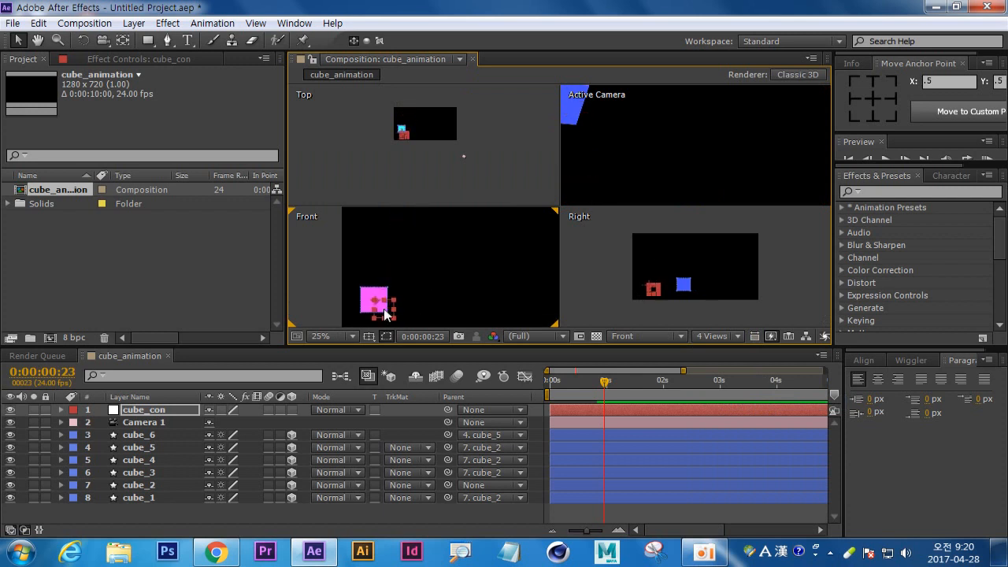
Step: Make cube_con a 3D layer and move it along Z to the cube's centre in the Right view
left_click(292, 409)
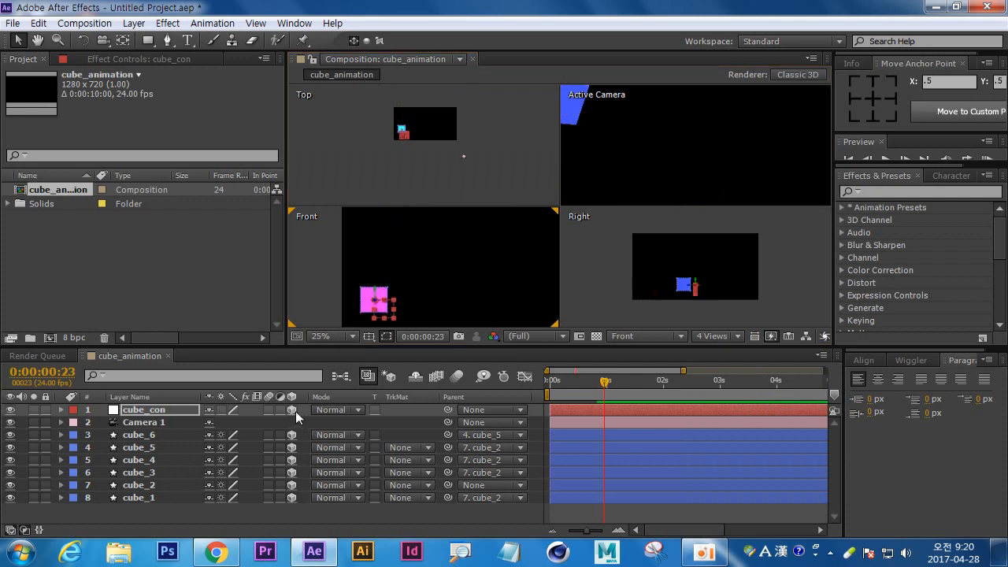
left_click(693, 285)
scroll(670, 260, "up", 2)
left_click_drag(661, 257, 703, 293)
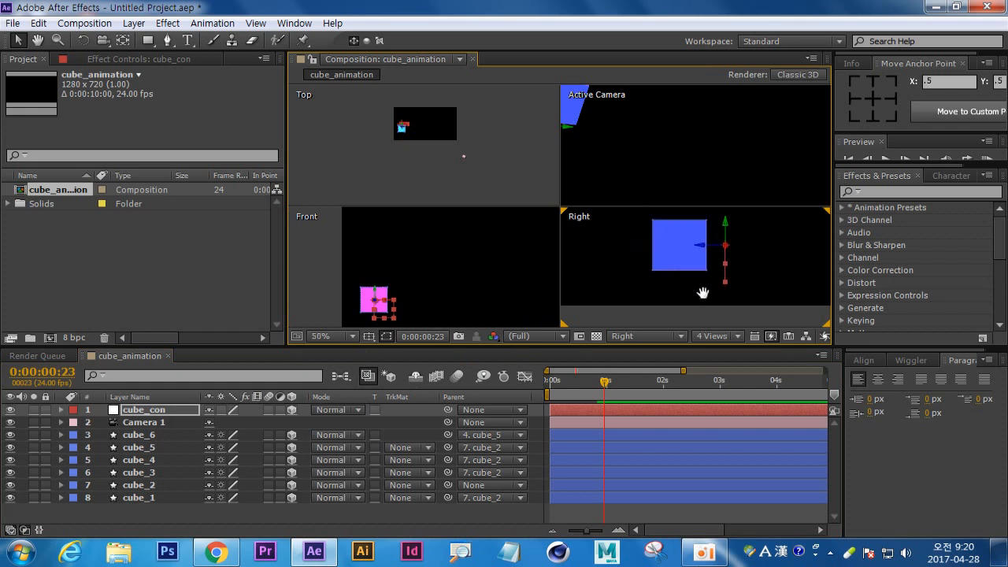
left_click_drag(701, 245, 656, 263)
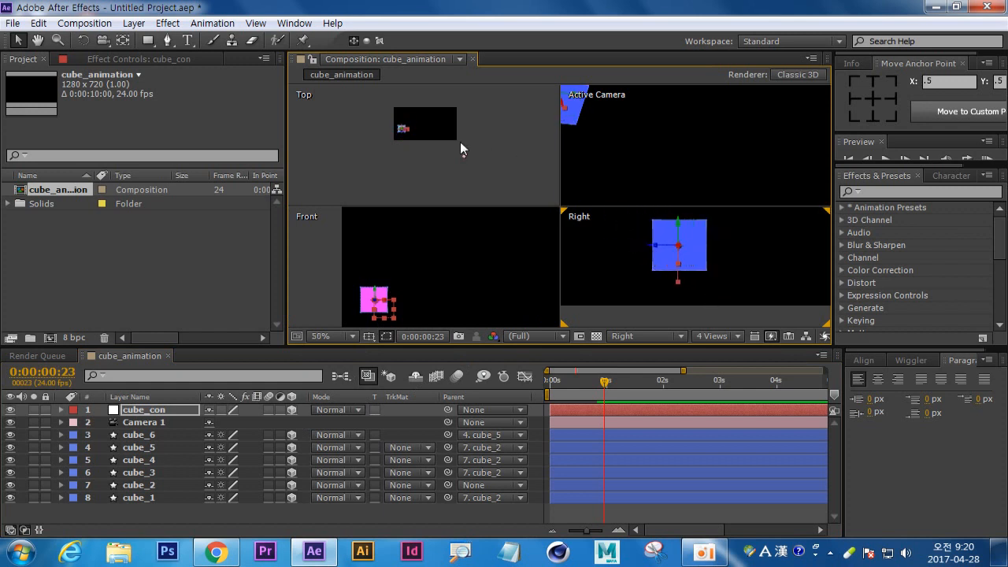
Step: Check cube_con's placement in the Top and Front views and fine-tune its depth to centre it in the cube
left_click(351, 133)
scroll(351, 132, "down", 2)
left_click_drag(350, 132, 431, 185)
scroll(437, 180, "up", 2)
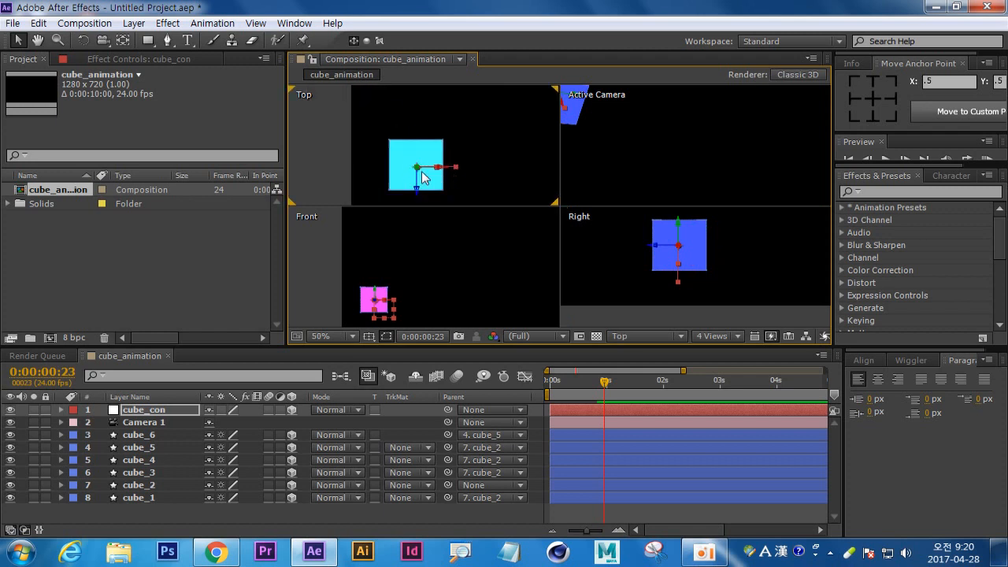
scroll(379, 305, "up", 2)
left_click_drag(379, 305, 494, 196)
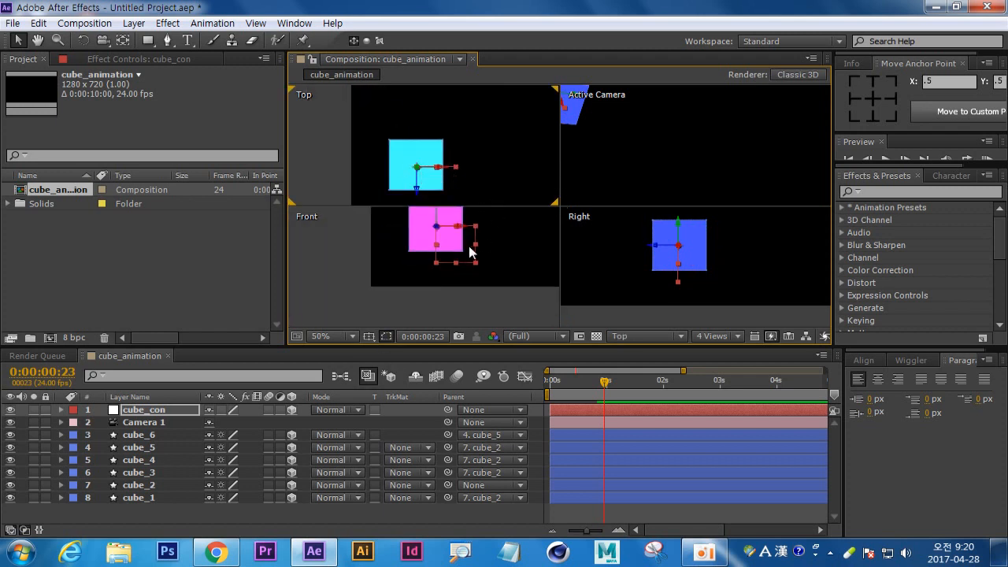
left_click_drag(472, 252, 473, 279)
left_click(660, 253)
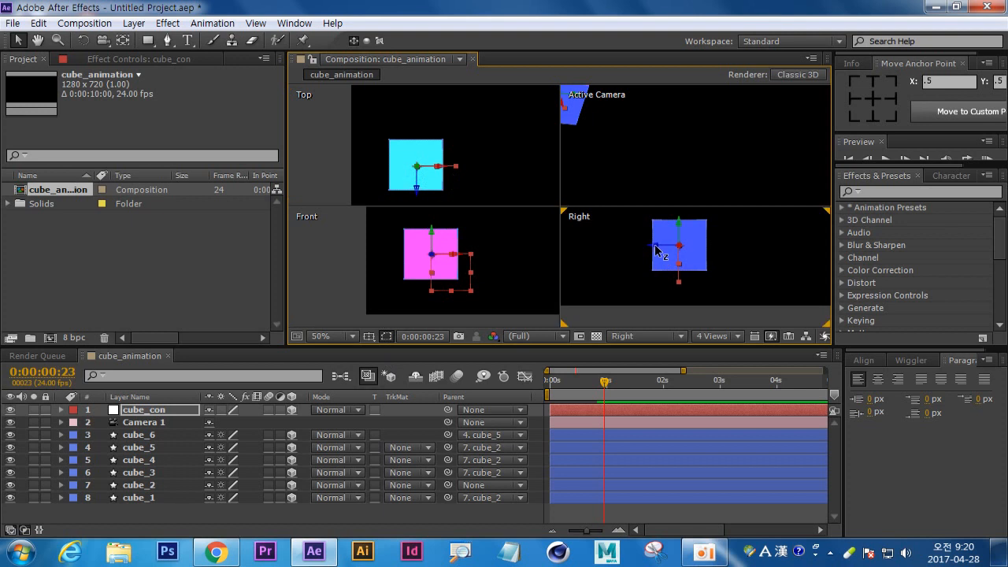
Step: Parent cube_2 to cube_con and switch back to the single Active Camera view
left_click(138, 408)
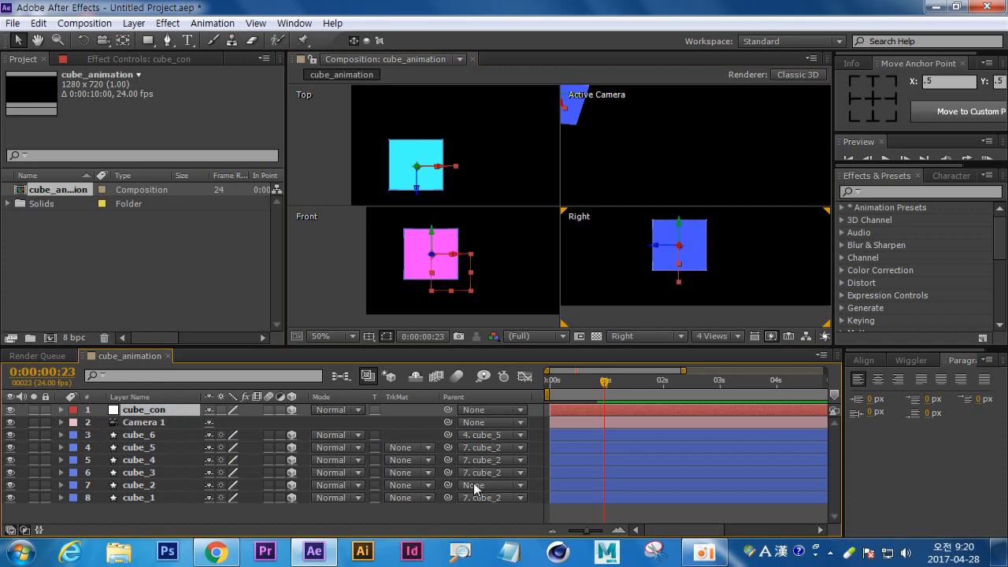
left_click(145, 485)
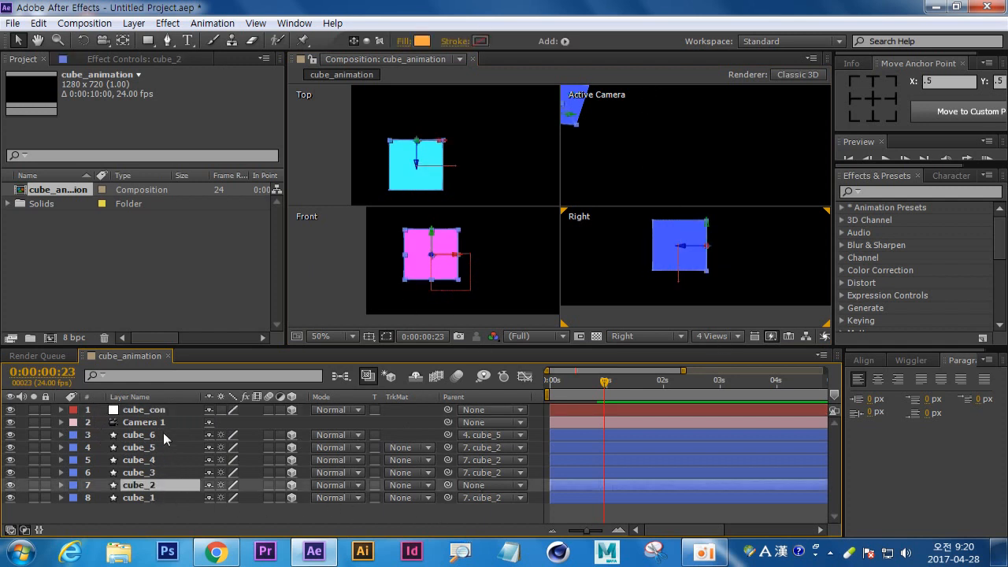
left_click_drag(448, 485, 150, 411)
left_click(148, 411)
left_click(719, 339)
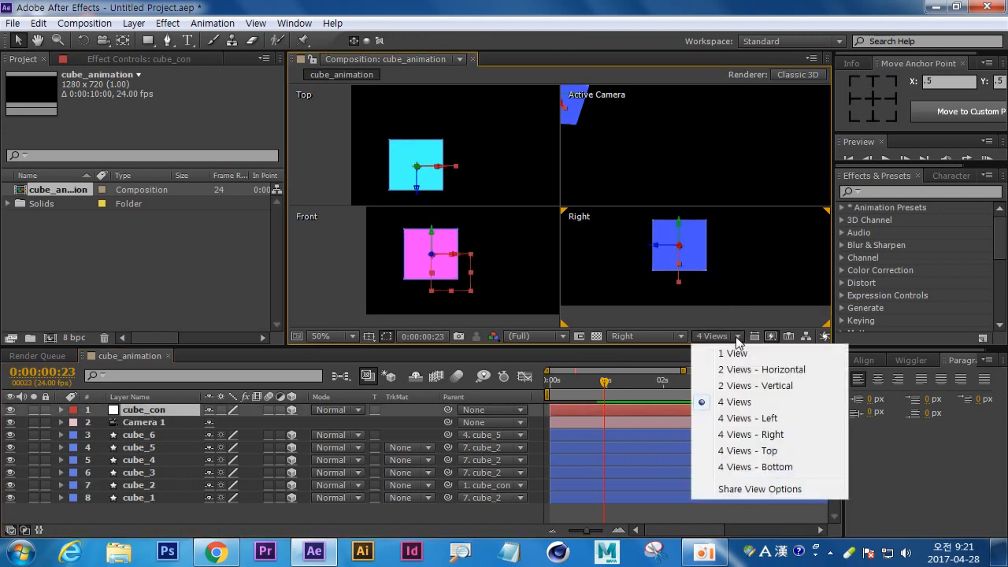
left_click(718, 354)
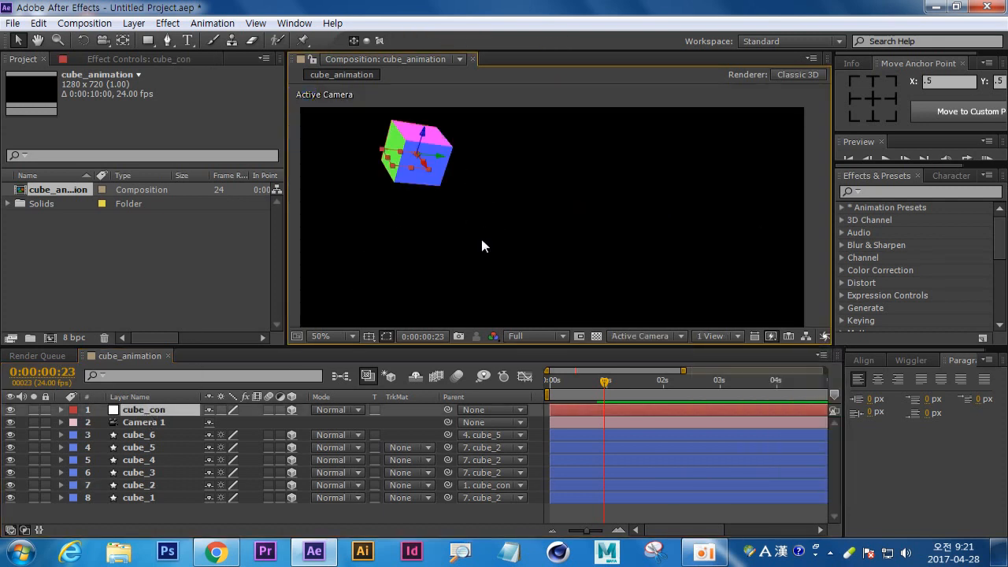
Step: Test the parenting by moving cube_con to the far side of the frame and back, and scrub through the folding animation
left_click_drag(443, 163, 1000, 296)
left_click_drag(728, 198, 780, 207)
left_click_drag(592, 386, 522, 466)
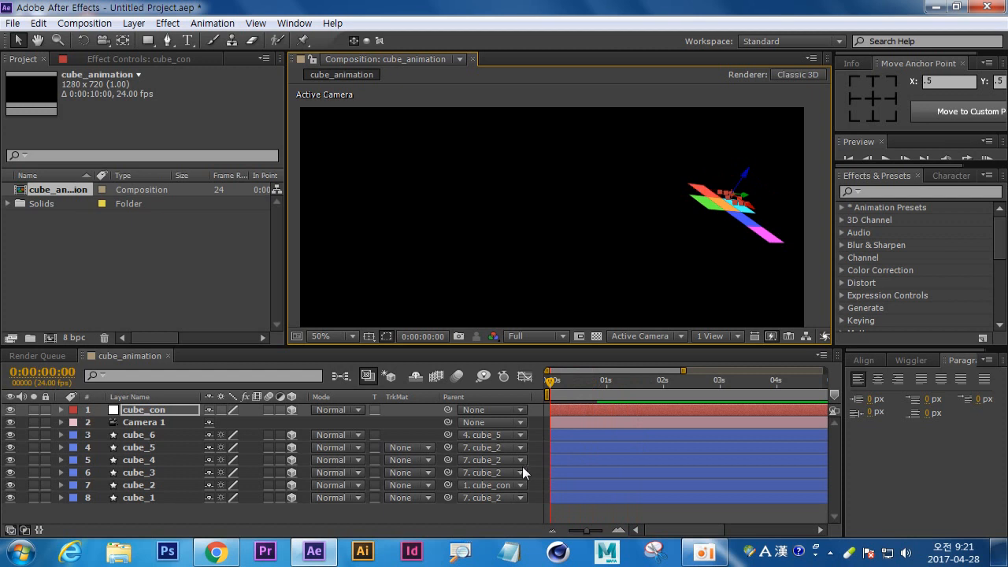
left_click_drag(753, 203, 461, 189)
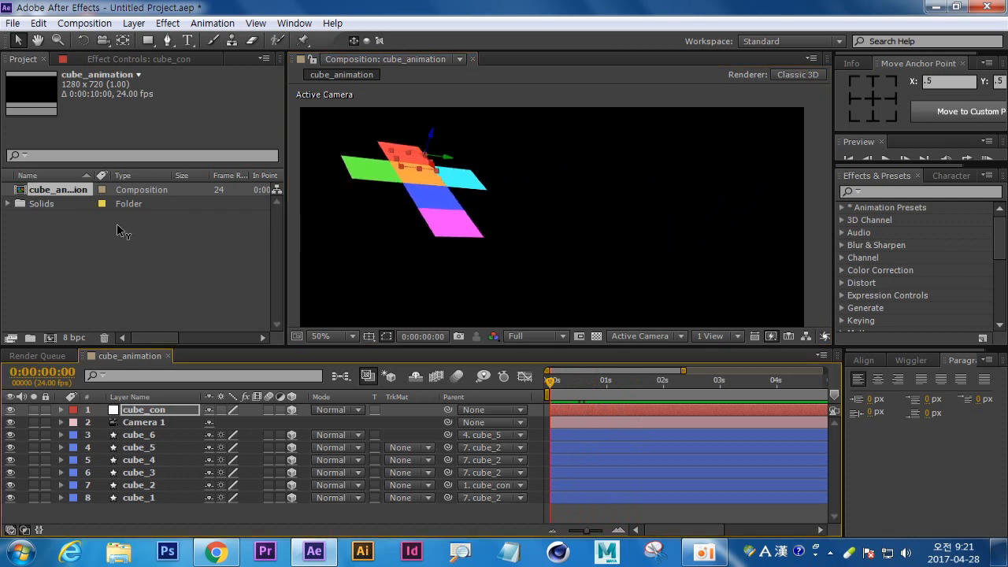
left_click_drag(555, 385, 698, 402)
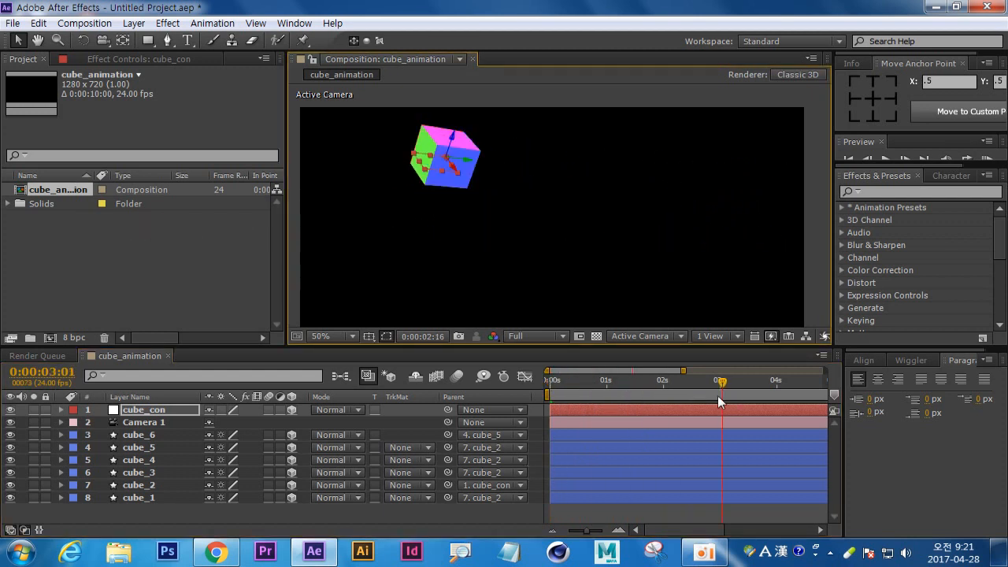
left_click_drag(608, 403, 574, 447)
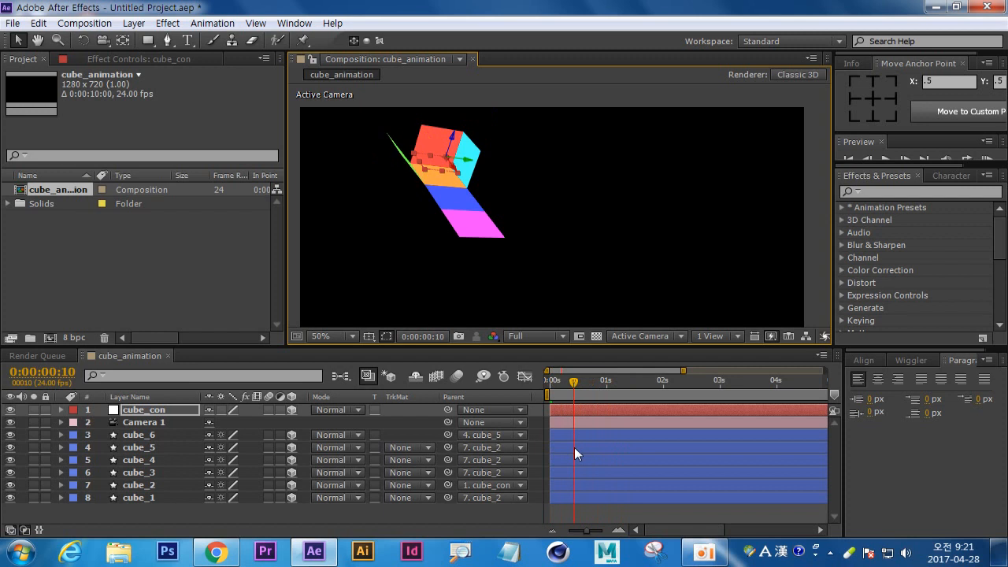
Step: Tilt the whole cube by setting cube_con's Orientation to 34°, 356°, 337°, and shift it slightly left in the frame
left_click(137, 411)
key("r")
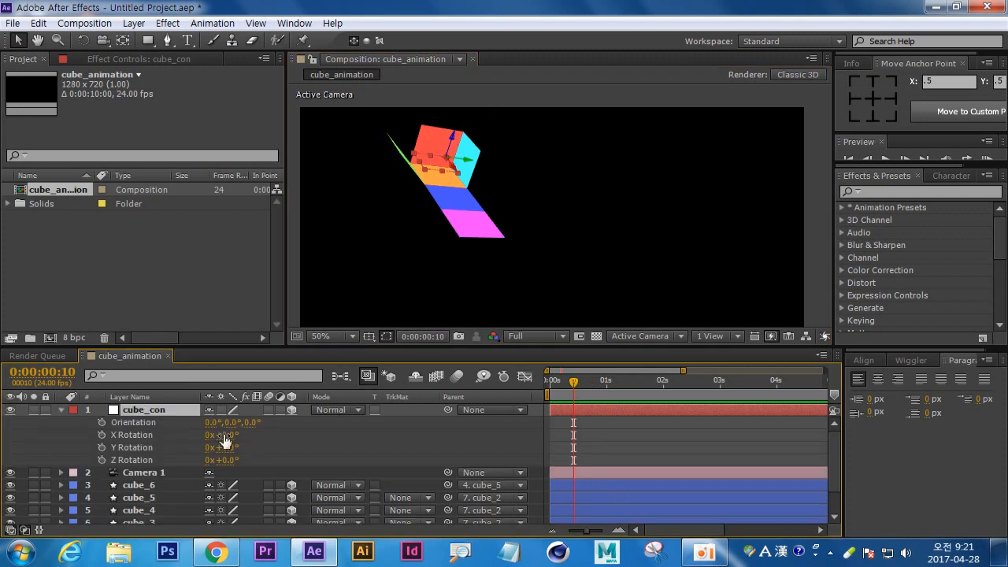
left_click_drag(215, 424, 270, 445)
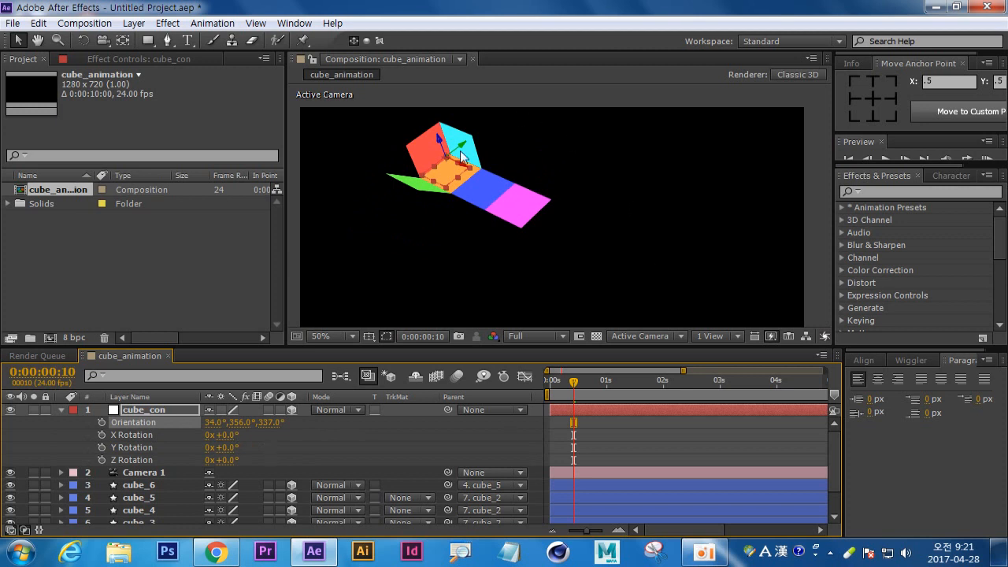
left_click_drag(450, 178, 392, 171)
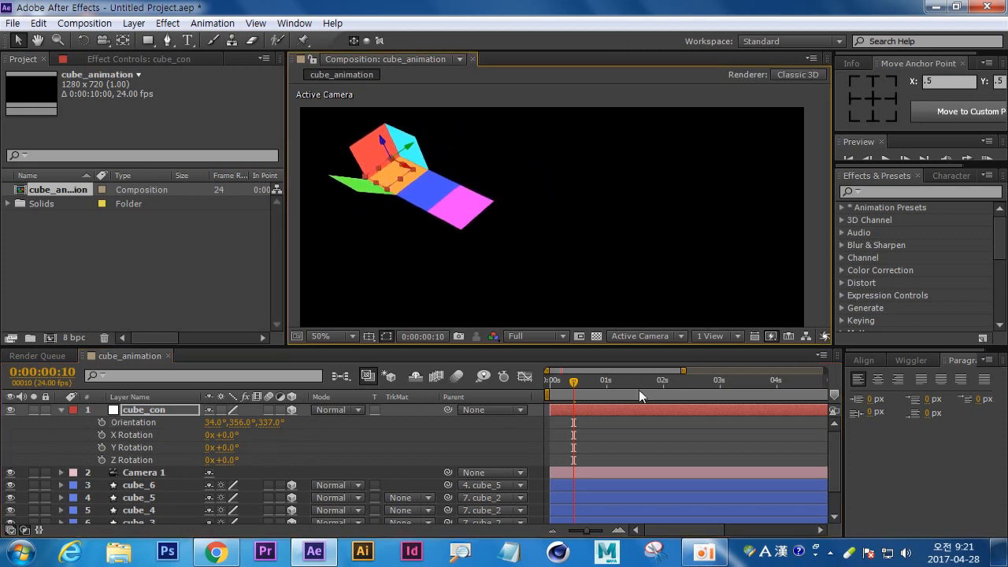
Step: Scrub through the folding of the tilted cube, return to frame 0 and collapse cube_con's properties
left_click_drag(575, 381, 613, 399)
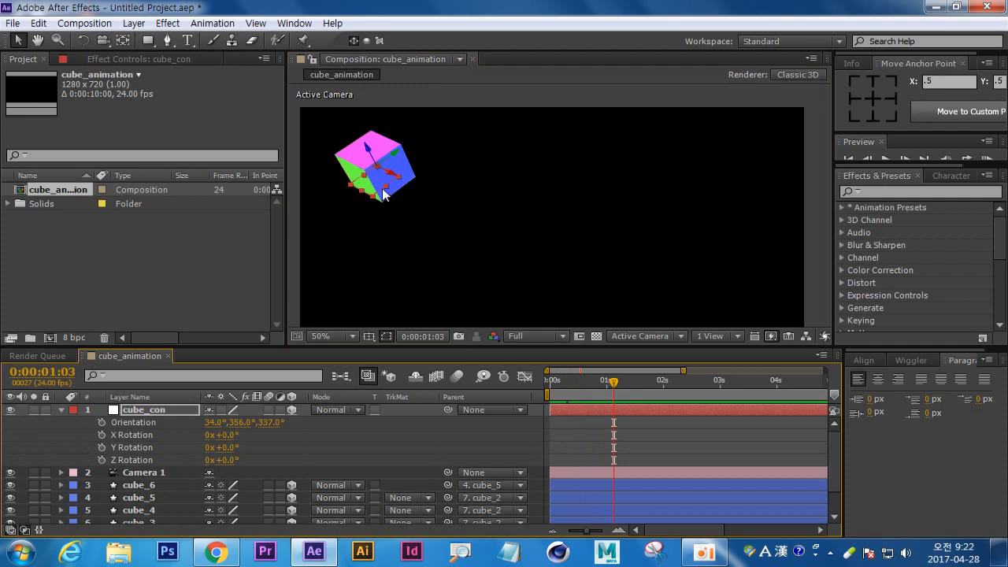
left_click_drag(614, 387, 532, 474)
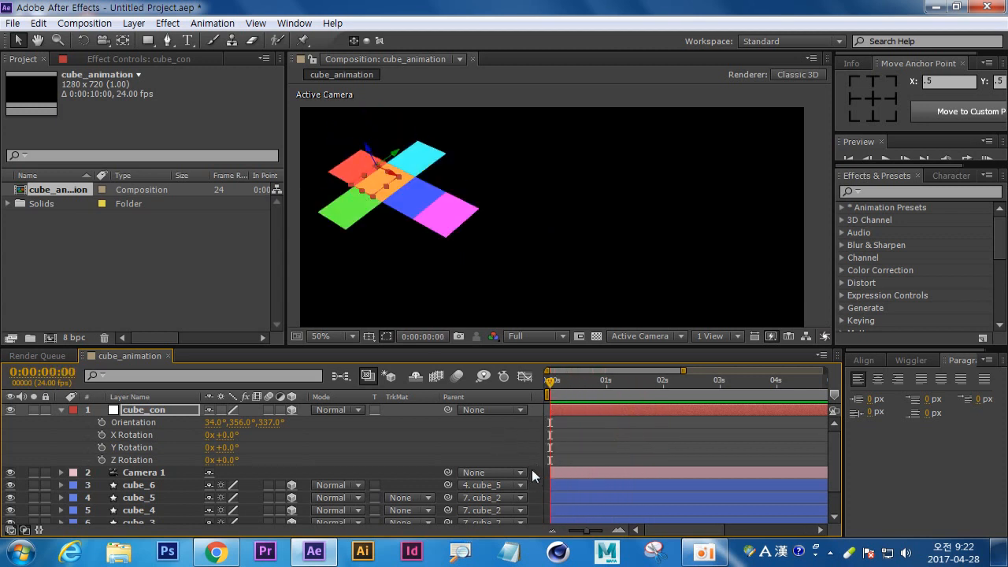
left_click(60, 409)
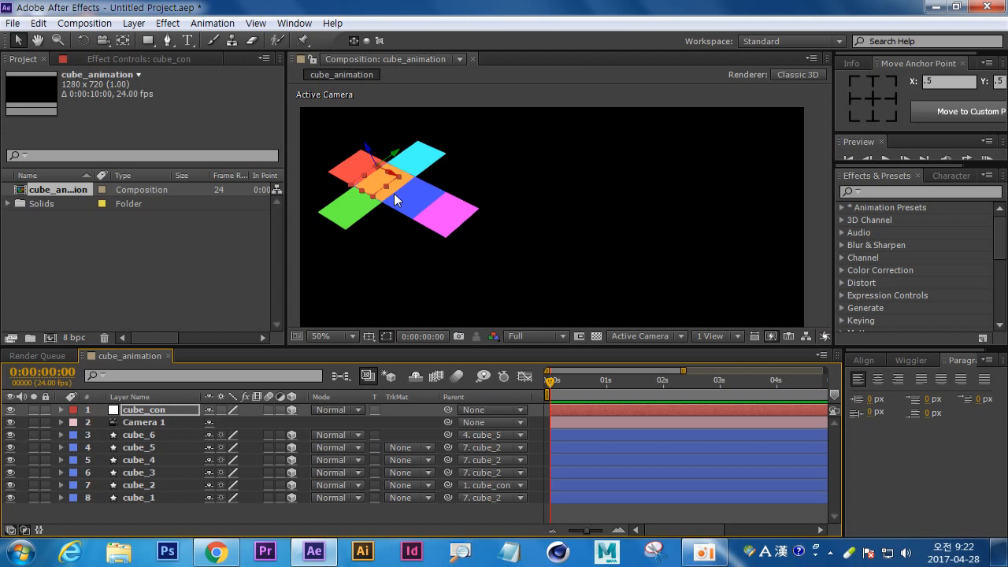
Step: Nudge cube_con slightly up and right in the frame, check the cube and camera layers, and reselect cube_con
left_click_drag(378, 177, 386, 169)
left_click(148, 435)
left_click(147, 448)
left_click(148, 461)
left_click(149, 474)
left_click(153, 487)
left_click(150, 499)
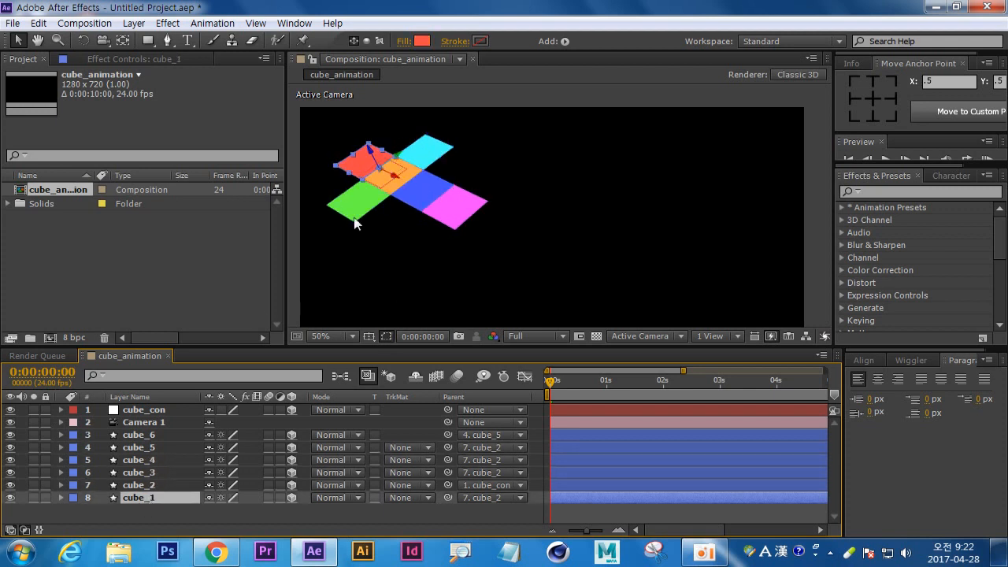
left_click(151, 520)
left_click(138, 421)
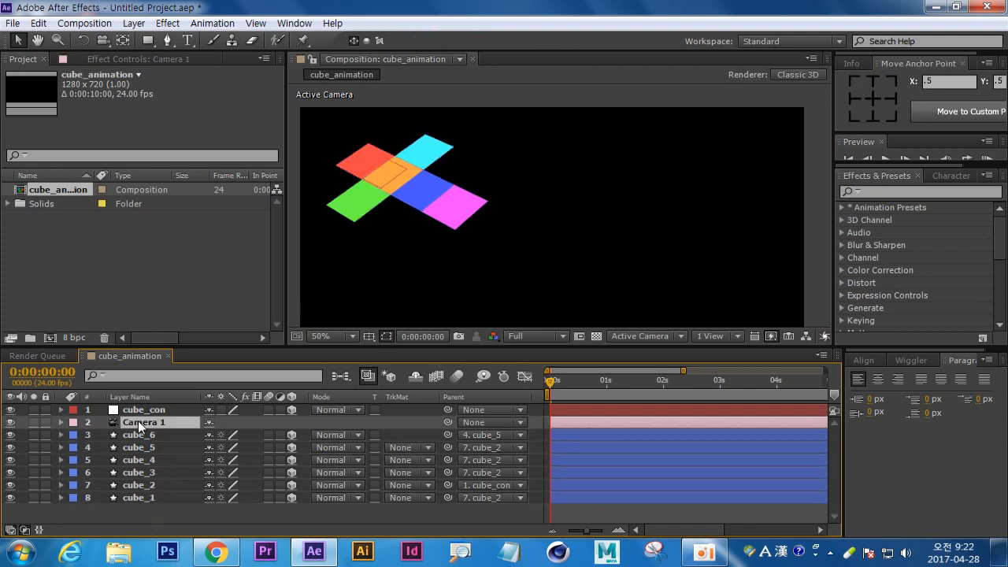
left_click(139, 410)
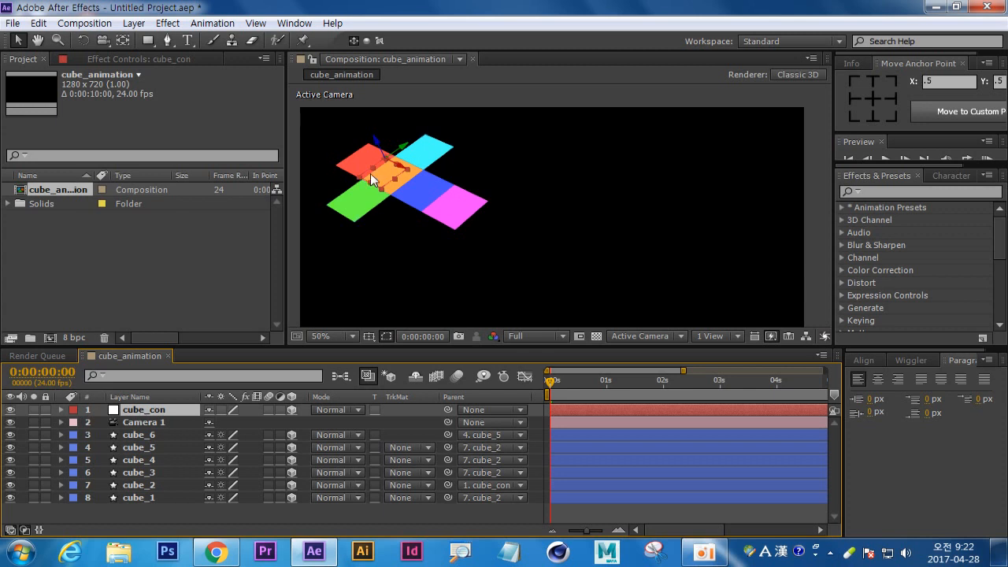
Step: Fine-tune cube_con's height in the frame, scrub through the folding animation and return to frame 0
mouse_move(379, 171)
left_mouse_down()
mouse_move(381, 182)
mouse_move(369, 158)
mouse_move(386, 174)
left_mouse_up()
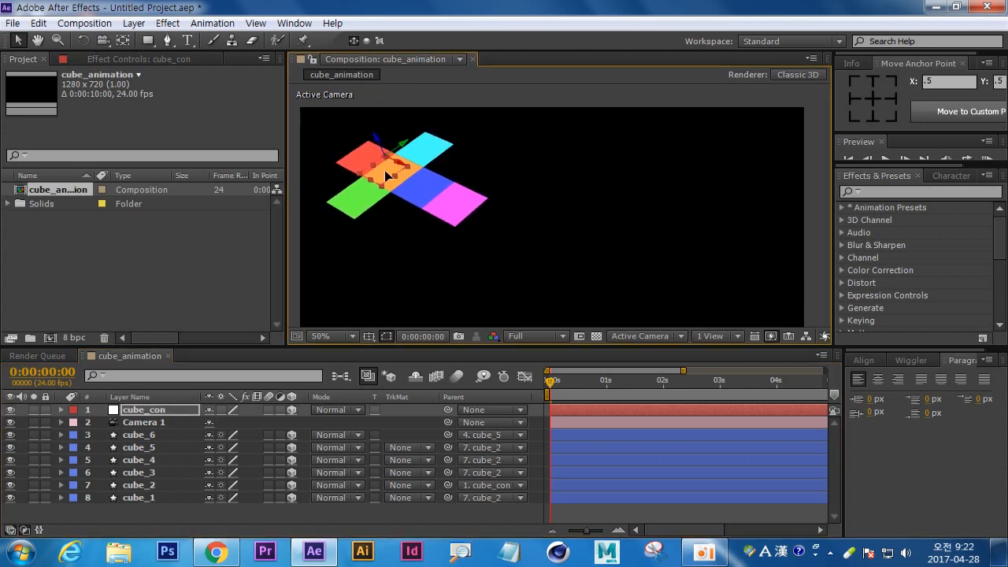
left_click_drag(550, 382, 675, 408)
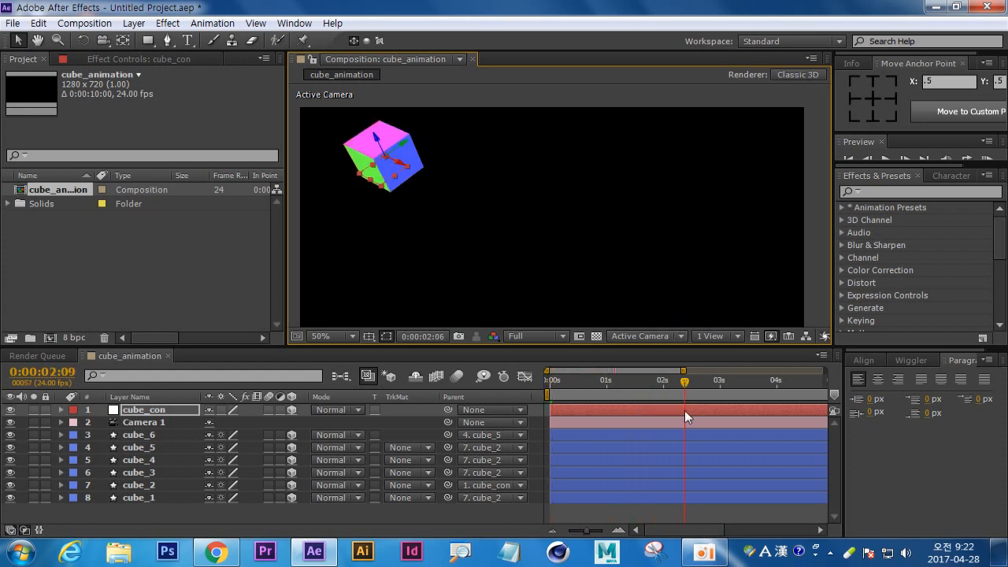
left_click_drag(598, 405, 530, 422)
left_click_drag(391, 160, 391, 168)
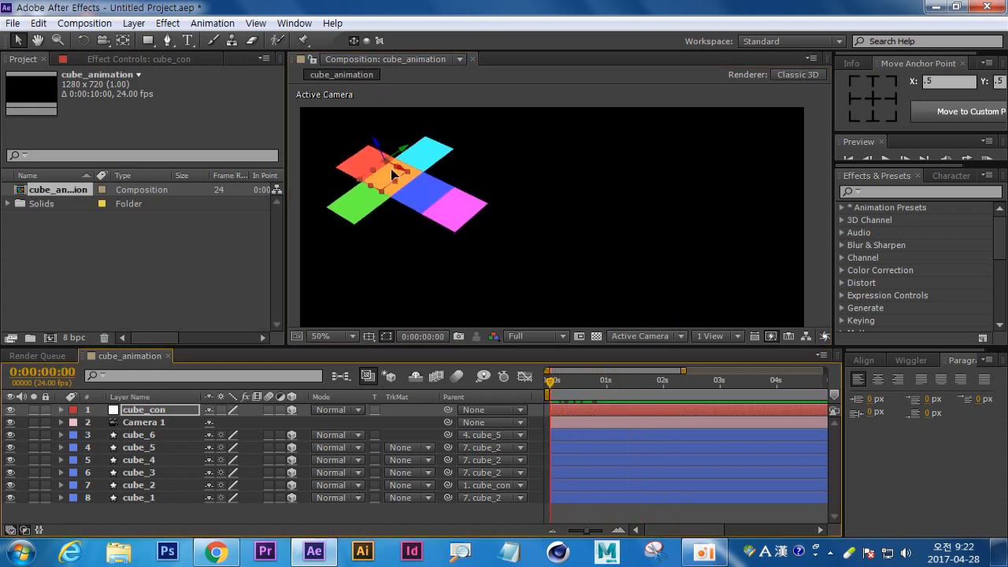
left_click_drag(549, 382, 533, 466)
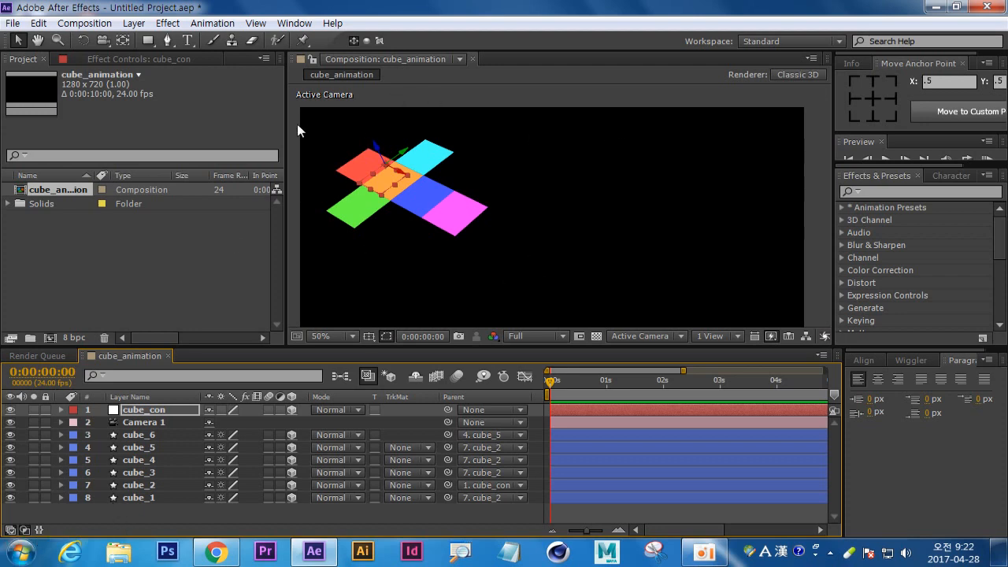
Step: Create a 1280 x 720 px solid layer in dark gray #484848
left_click(152, 510)
right_click(152, 509)
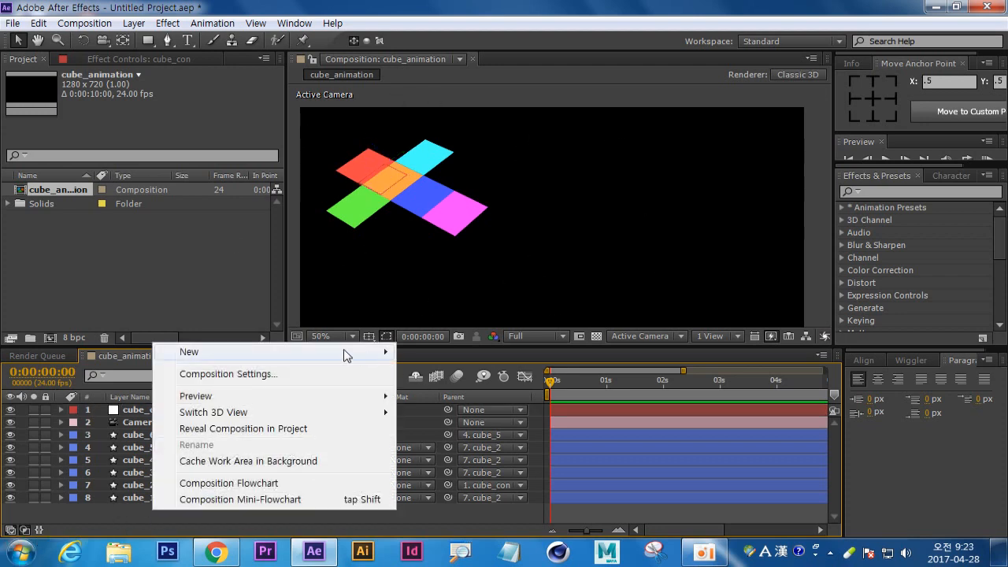
mouse_move(363, 353)
left_click(483, 394)
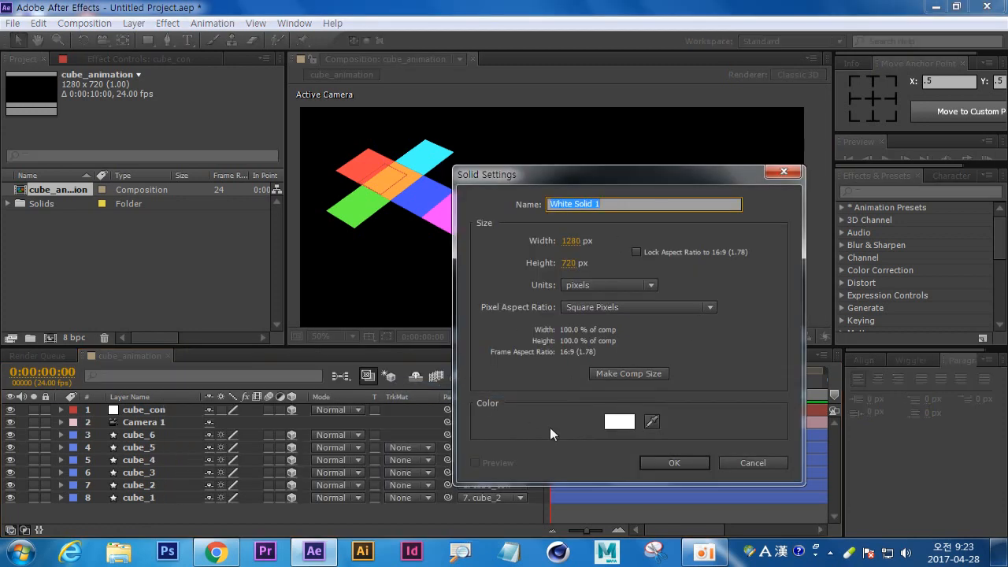
left_click(617, 421)
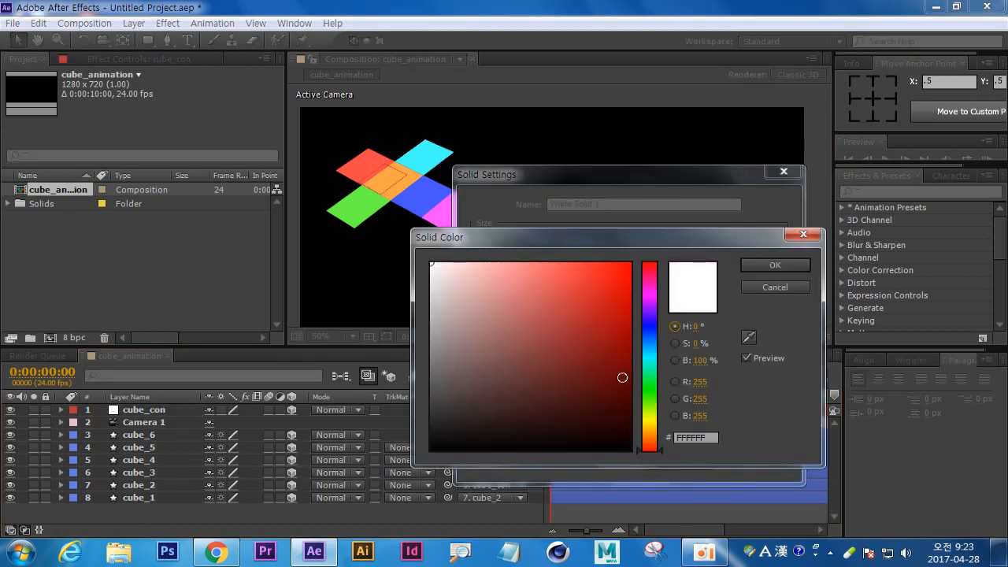
left_click_drag(654, 333, 661, 461)
mouse_move(437, 296)
left_mouse_down()
mouse_move(410, 295)
mouse_move(394, 401)
mouse_move(352, 360)
mouse_move(326, 397)
left_mouse_up()
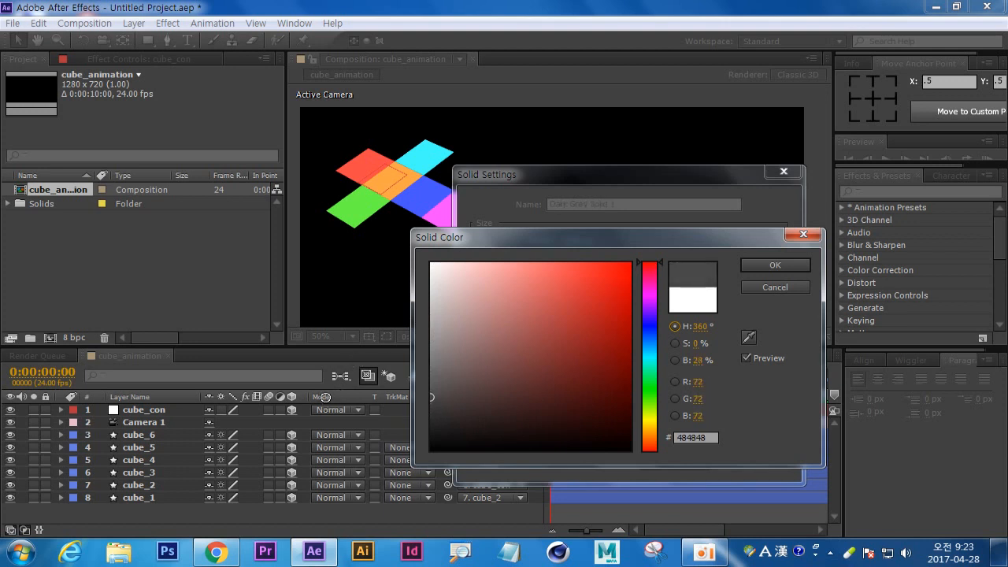
left_click(776, 265)
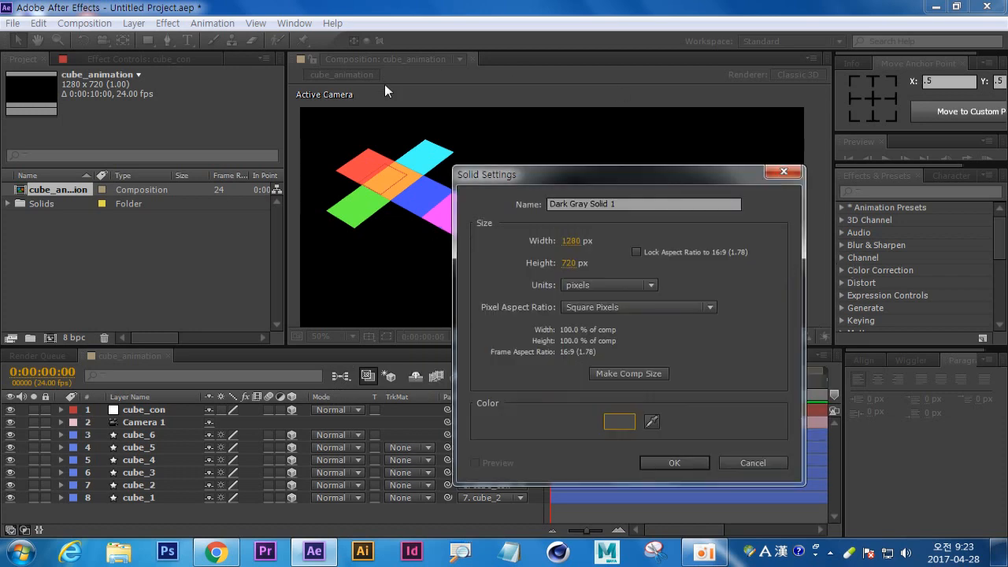
left_click(667, 462)
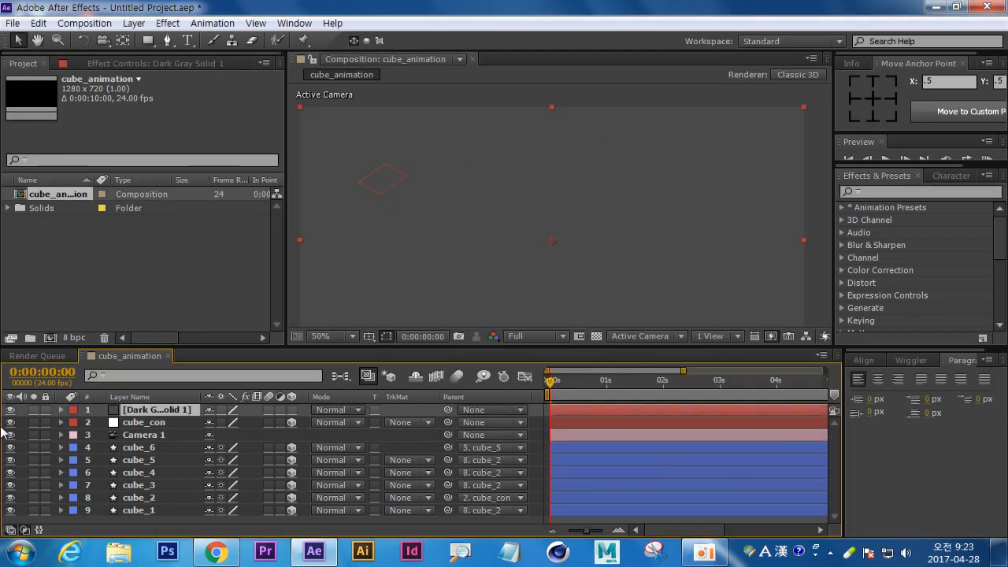
Step: Place the dark gray solid beneath cube_1, make it a 3D layer, and shift it up and right in the frame
left_click_drag(152, 413, 205, 513)
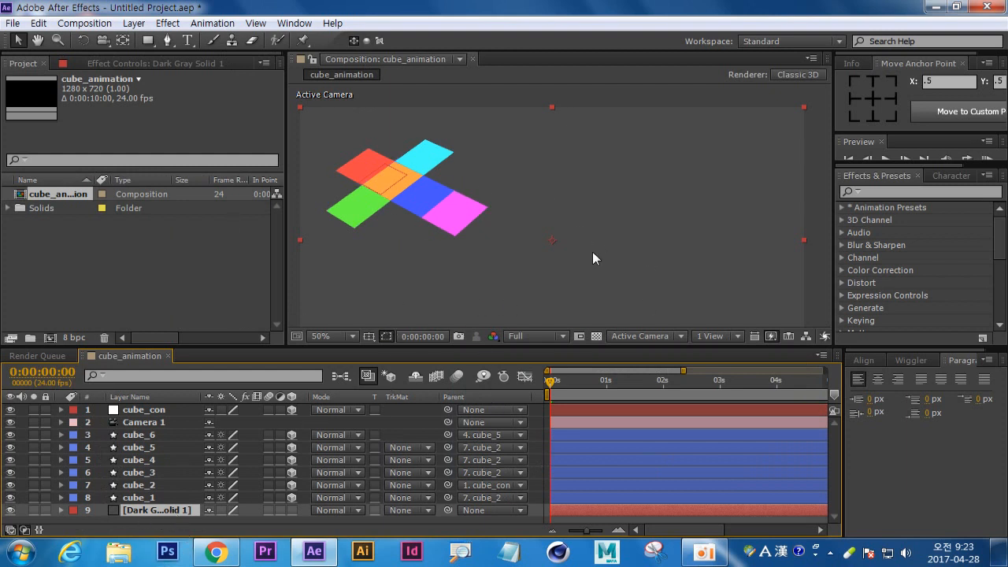
left_click(290, 510)
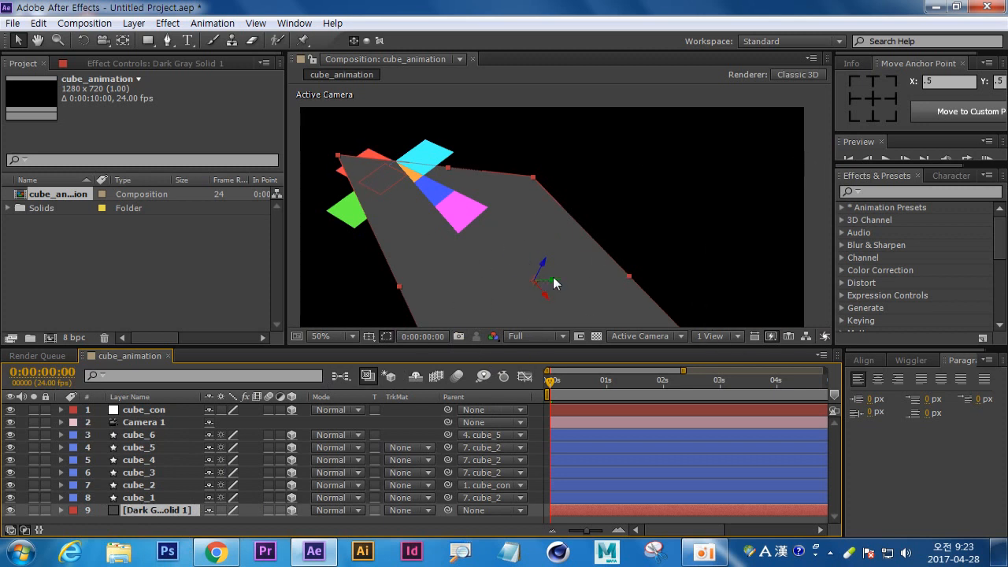
left_click_drag(556, 280, 595, 229)
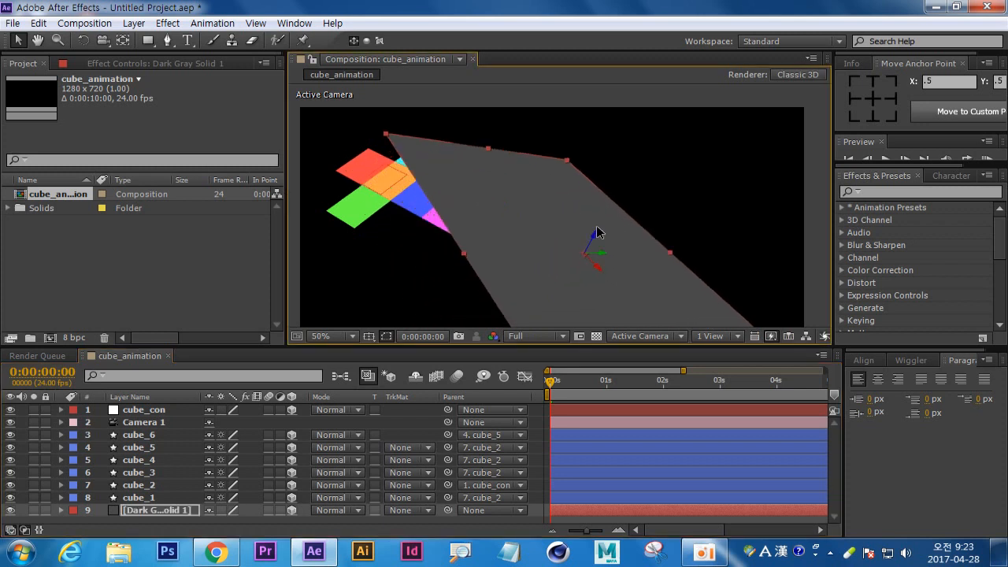
Step: Delete Camera 1 and hide the dark gray solid
left_click(135, 423)
key("Delete")
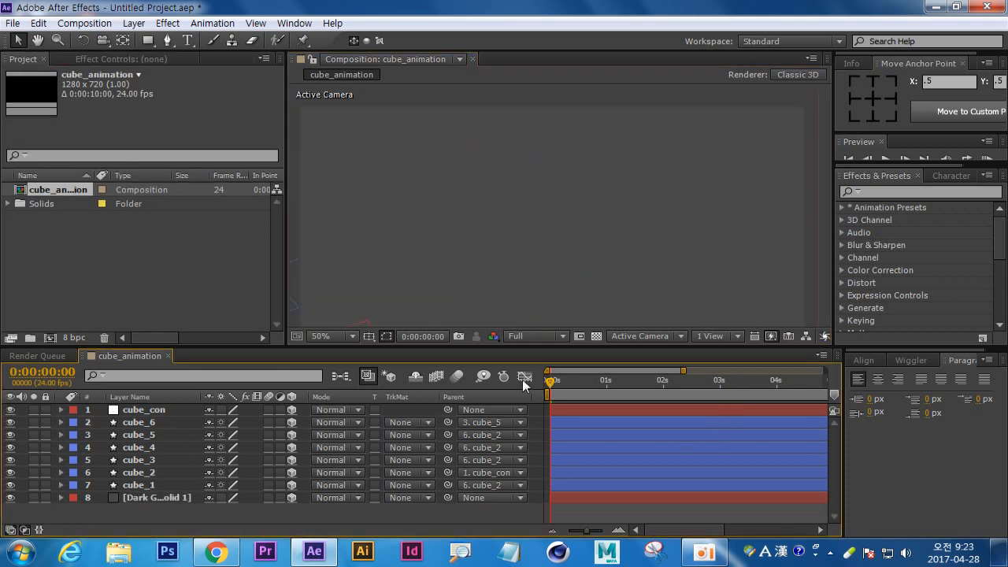
left_click(12, 498)
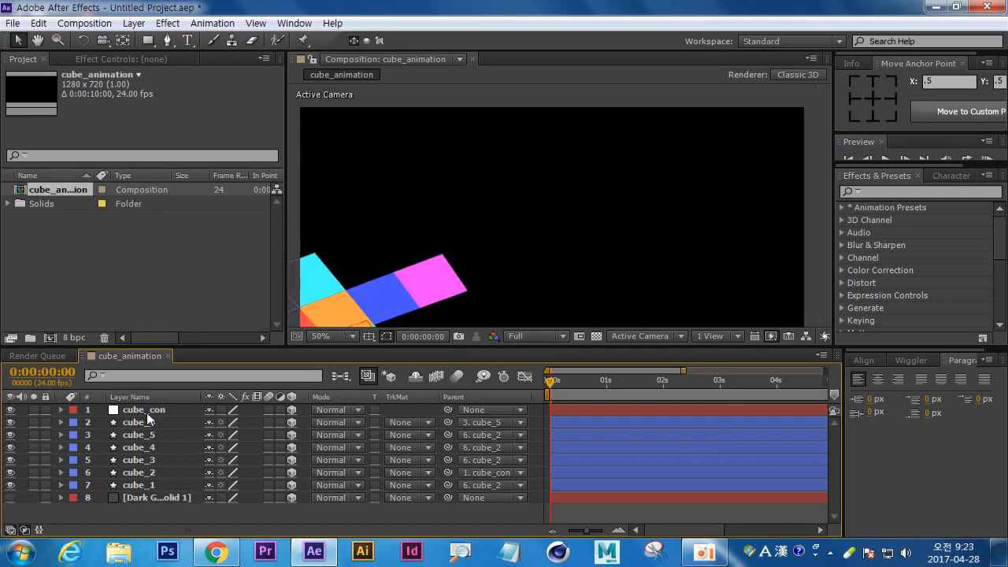
Step: Move cube_con up so that the whole cube net sits inside the left half of the frame
left_click(144, 410)
scroll(476, 256, "down", 1)
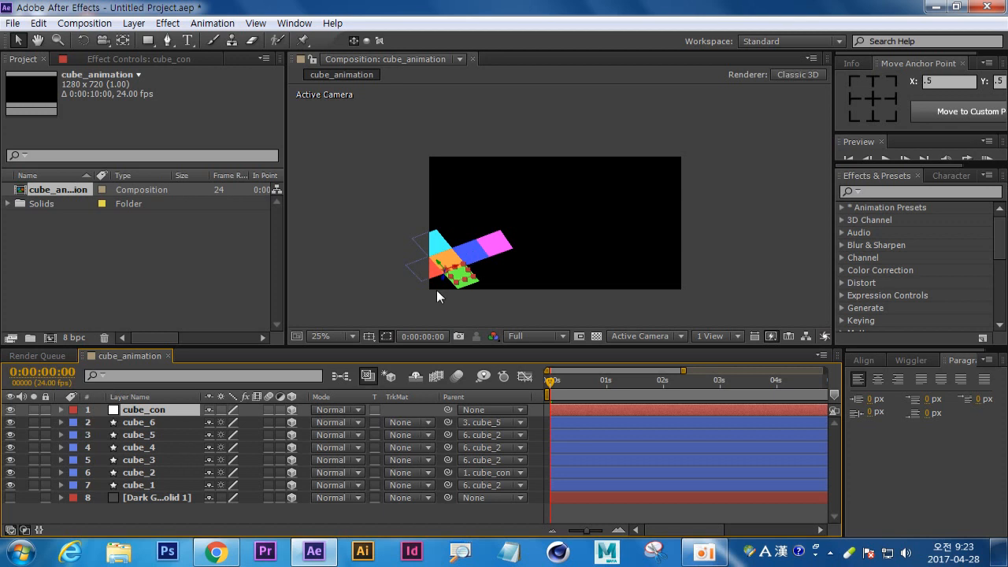
key("period")
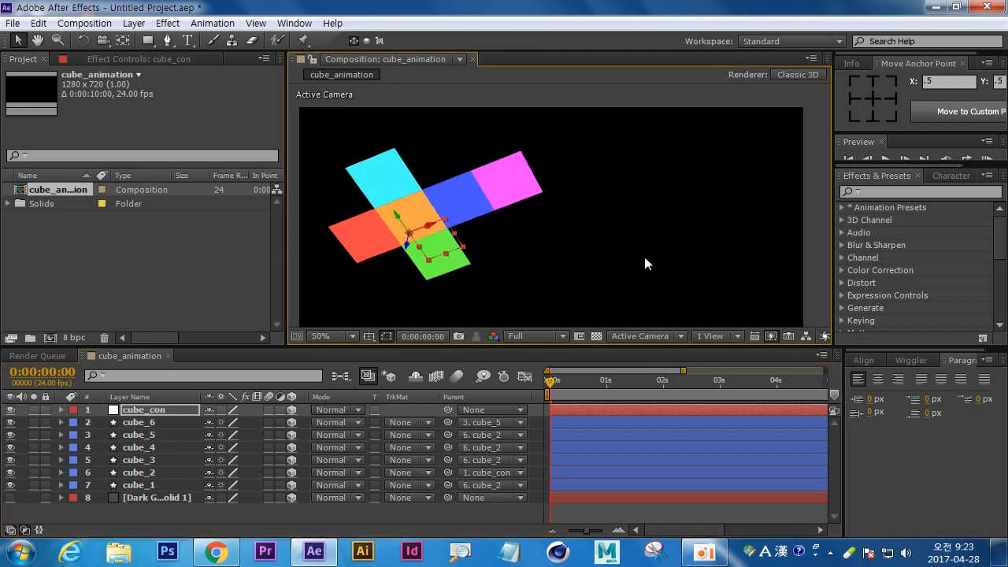
scroll(645, 254, "down", 1)
left_click_drag(575, 245, 632, 240)
scroll(560, 225, "up", 1)
Step: Set cube_con's Orientation to 319°, 323°, 28° and move the net toward the frame's upper-left corner
key("r")
left_click_drag(238, 429, 214, 423)
left_click_drag(280, 423, 299, 427)
left_click_drag(466, 220, 470, 174)
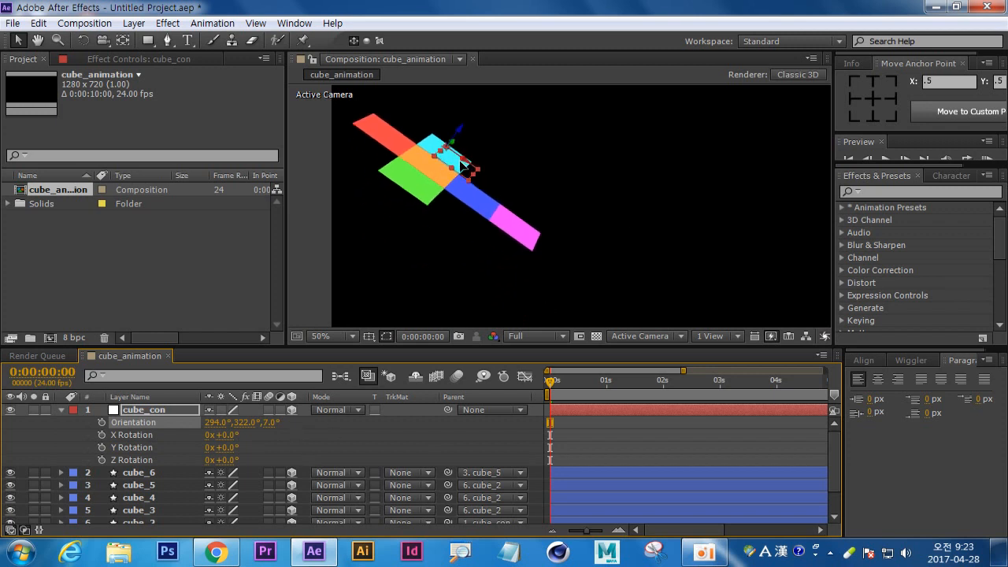
left_click_drag(252, 429, 284, 423)
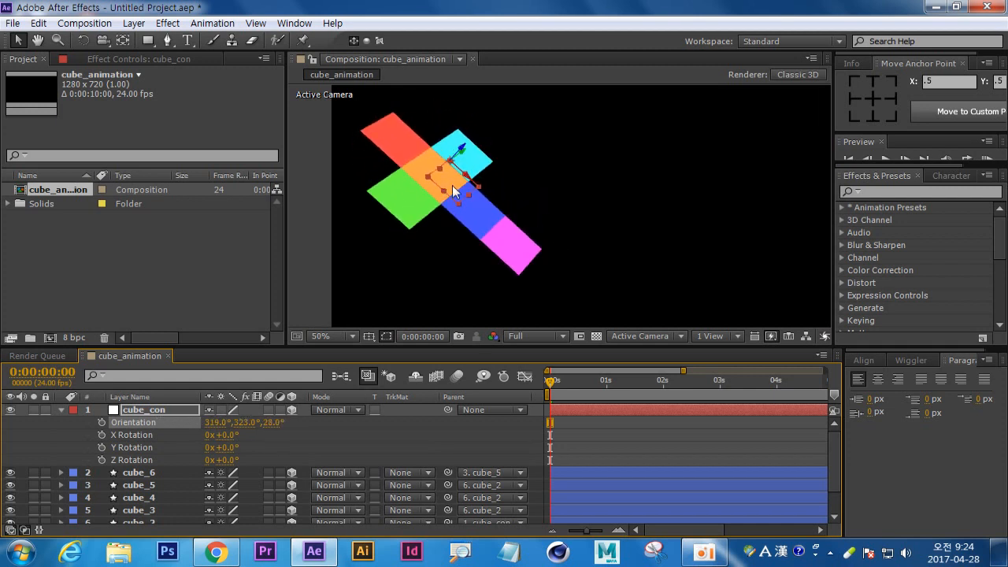
left_click_drag(452, 185, 444, 178)
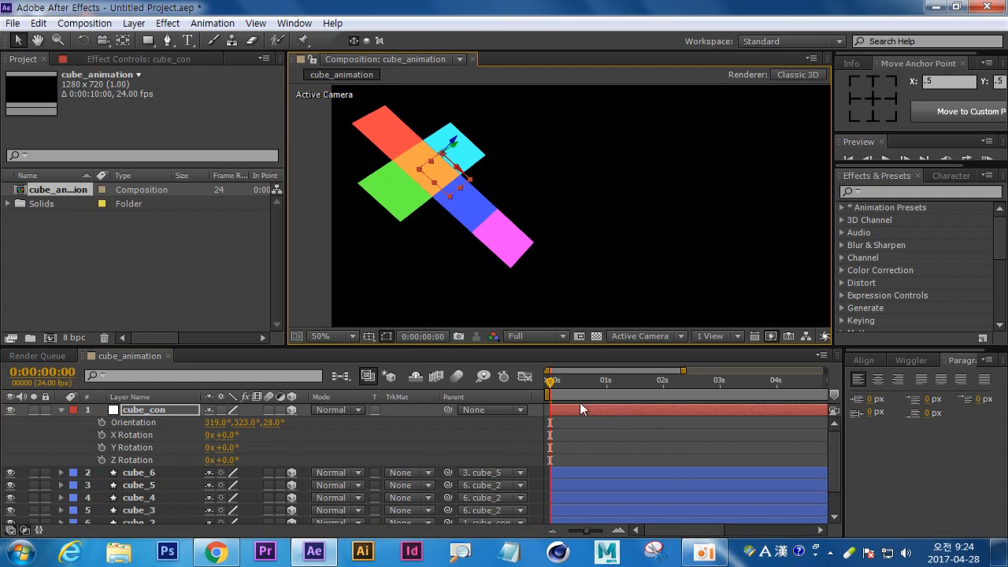
Step: Scrub into the folding animation and shift the folded cube slightly left and down in the frame
left_click_drag(550, 382, 616, 418)
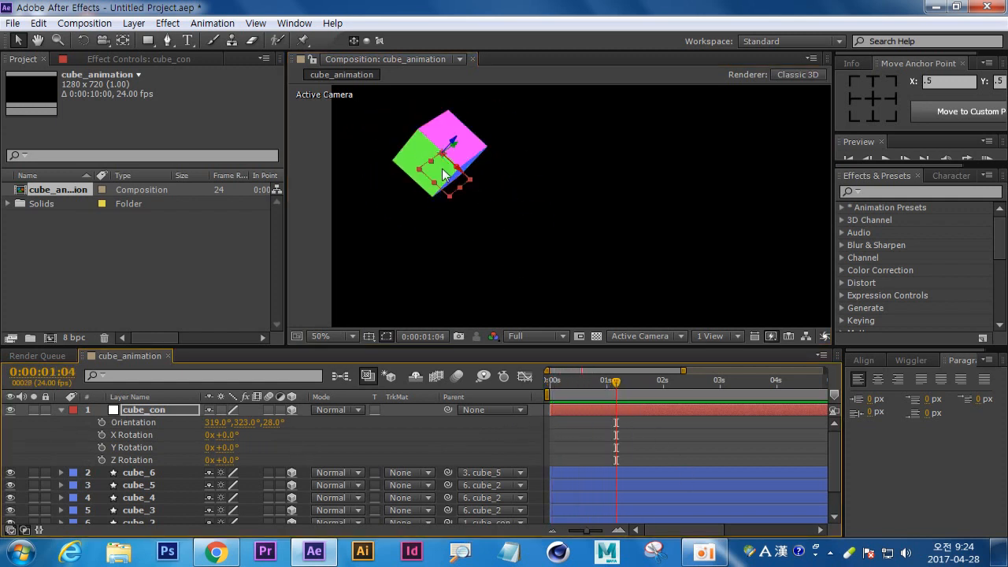
left_click_drag(424, 177, 418, 176)
left_click_drag(615, 383, 607, 403)
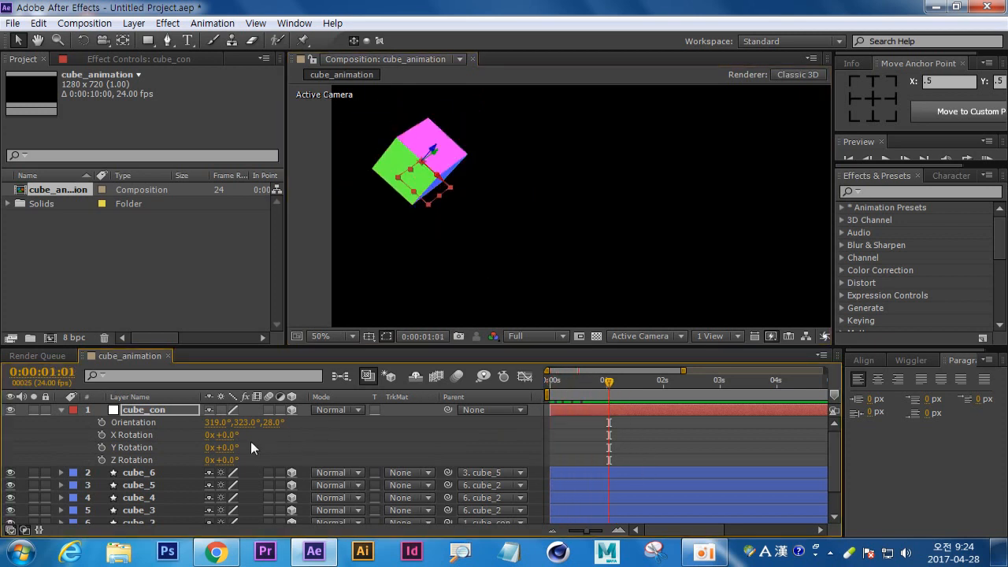
Step: Set cube_con's Position to about -166.7, -11.2, 1287.1, scrub to 0:00:01:18 and collapse its properties
key("p")
left_click_drag(264, 422, 285, 423)
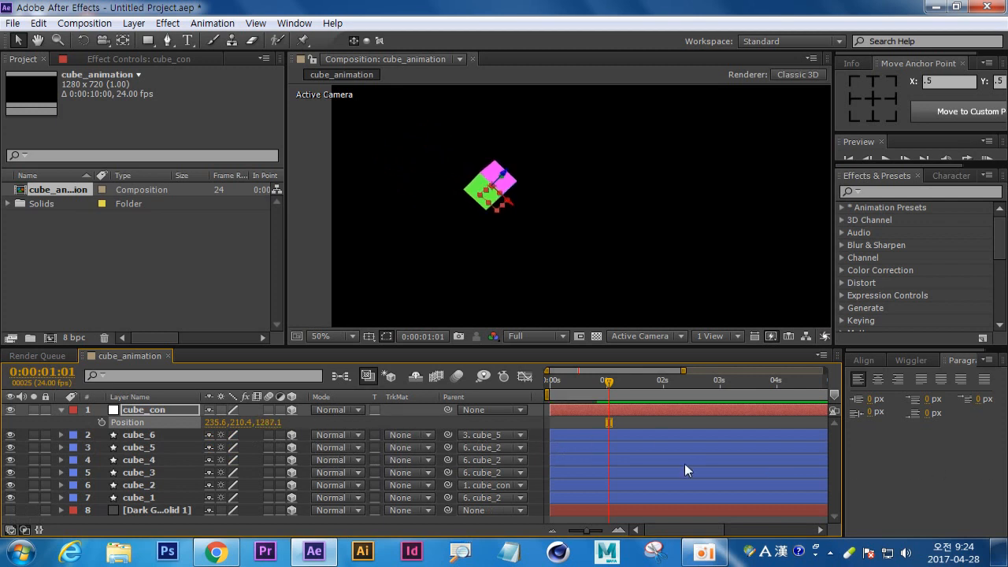
left_click(584, 187)
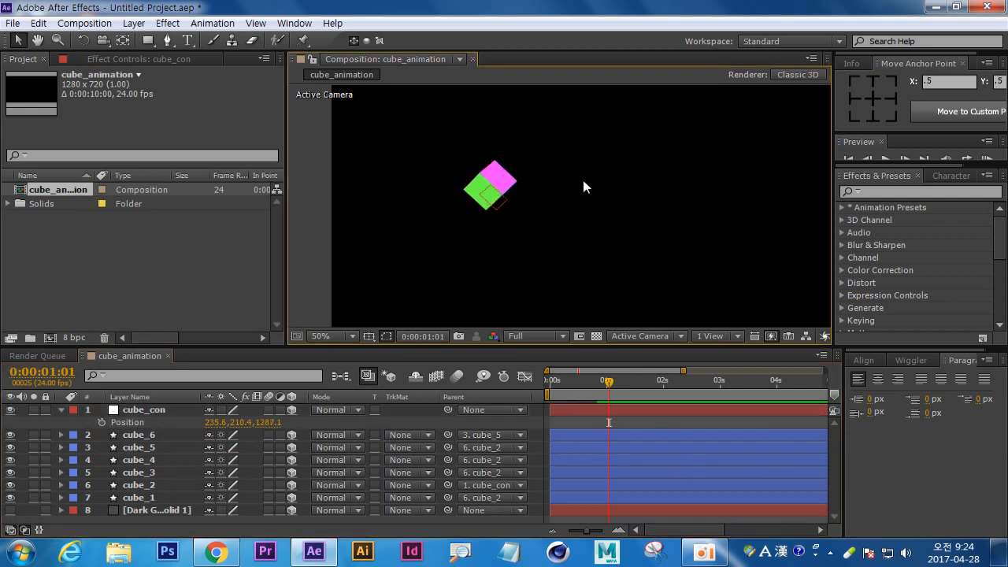
left_click(421, 182)
left_click(138, 422)
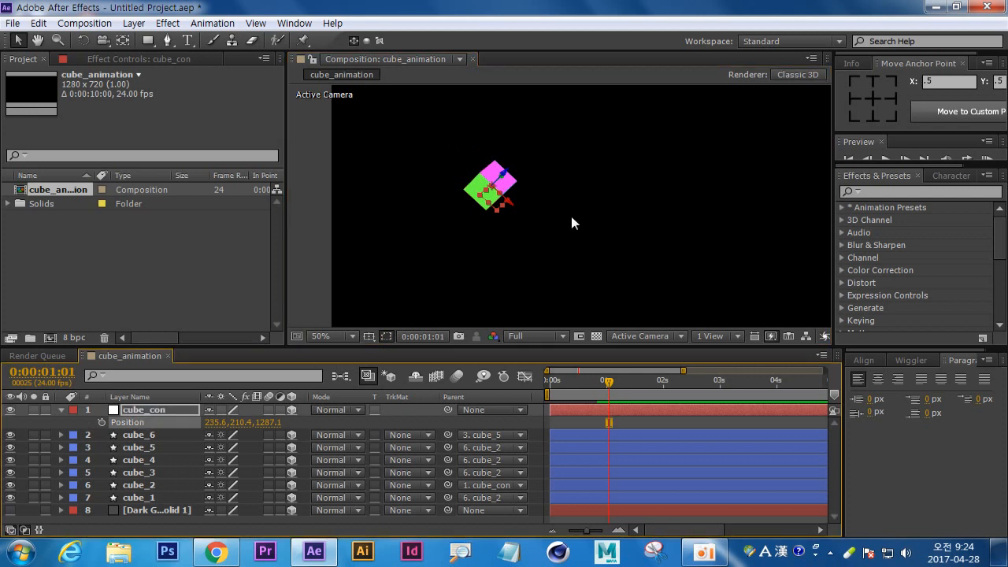
left_click_drag(495, 203, 402, 151)
left_click_drag(612, 390, 649, 394)
left_click(310, 251)
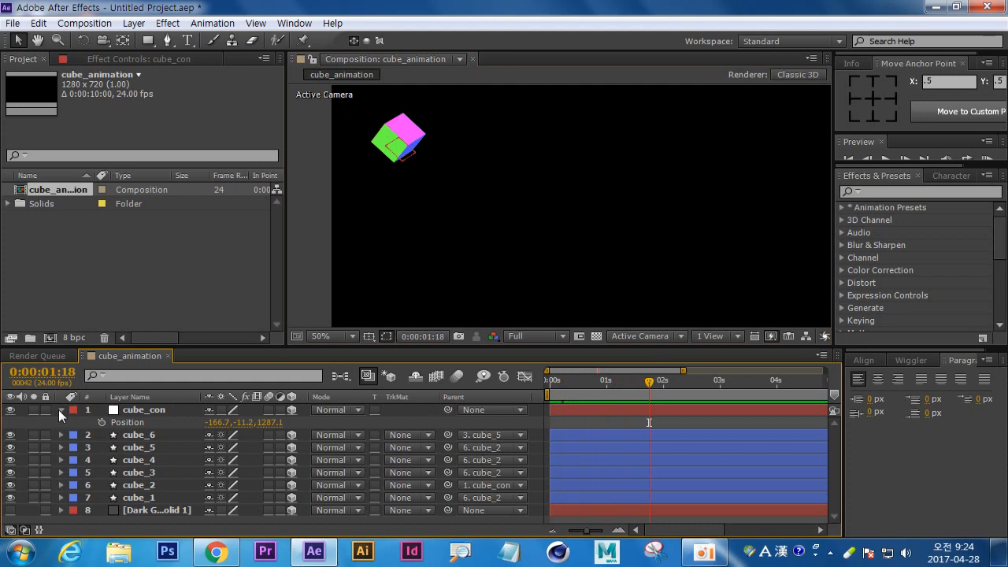
left_click(61, 410)
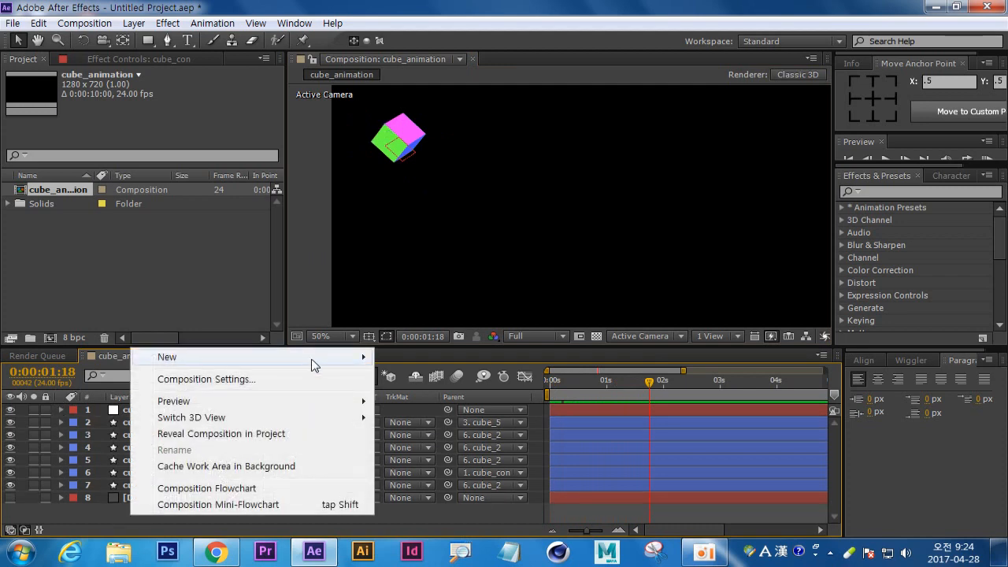
Step: Add a new two-node camera, Camera 1, with the 35mm preset
mouse_move(315, 358)
left_click(485, 428)
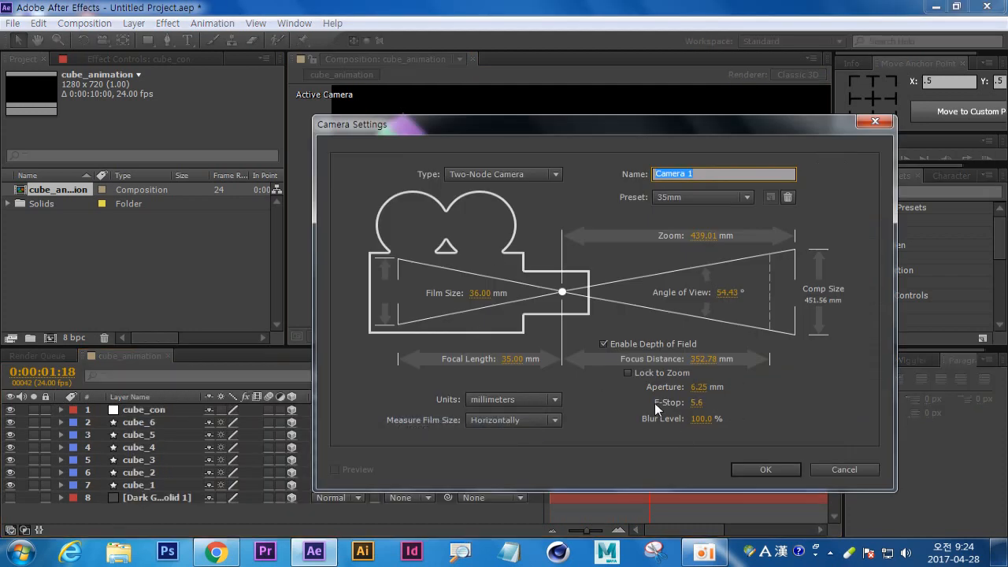
left_click(753, 467)
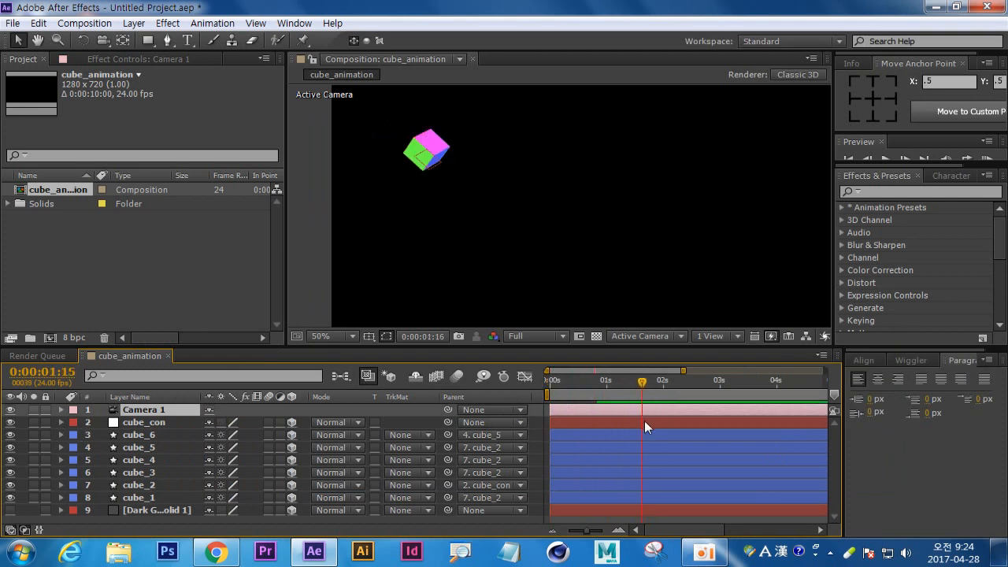
Step: Return to frame 0, show the dark gray solid again, and adjust it so it covers the whole frame
left_click(98, 520)
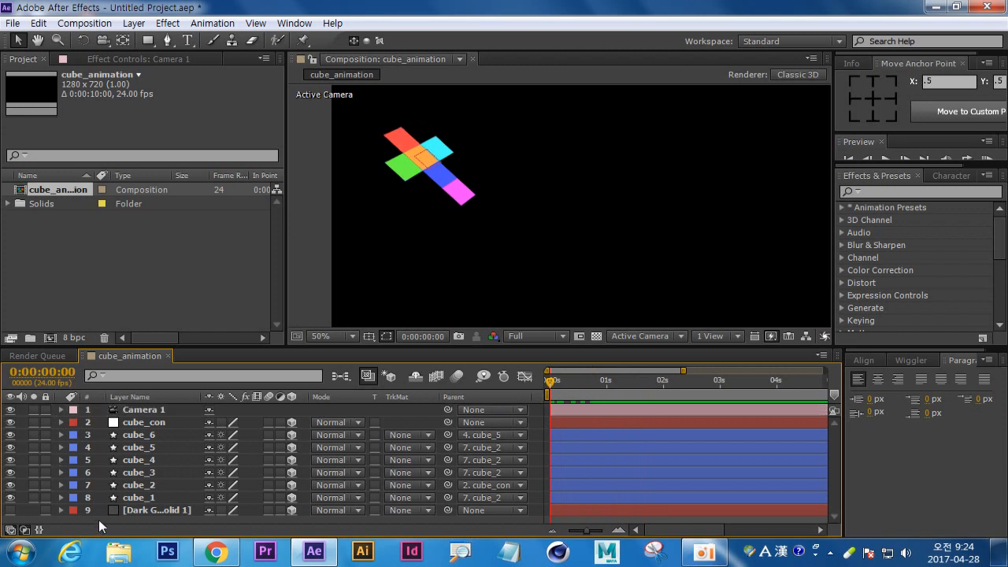
left_click(14, 510)
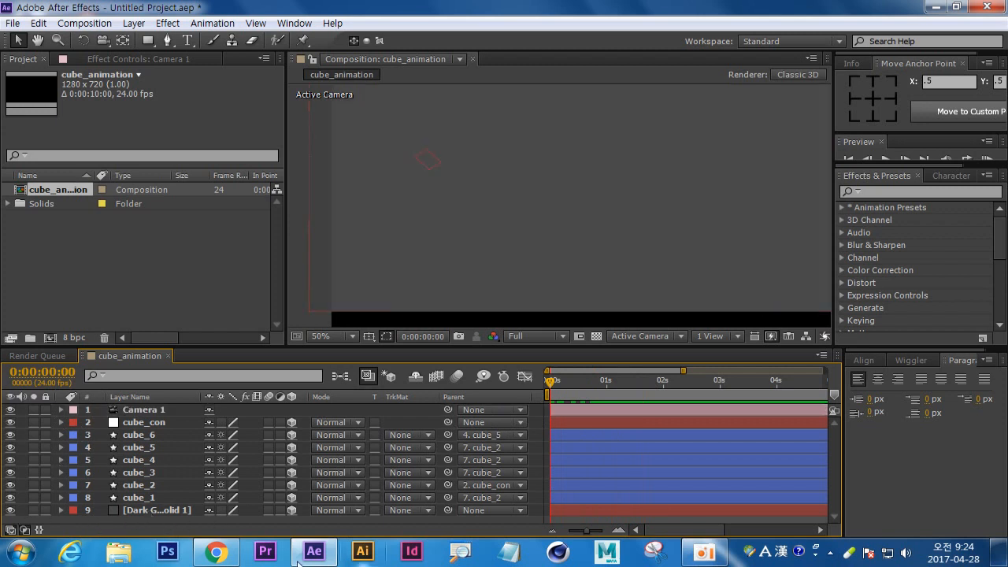
left_click(585, 227)
scroll(585, 228, "down", 2)
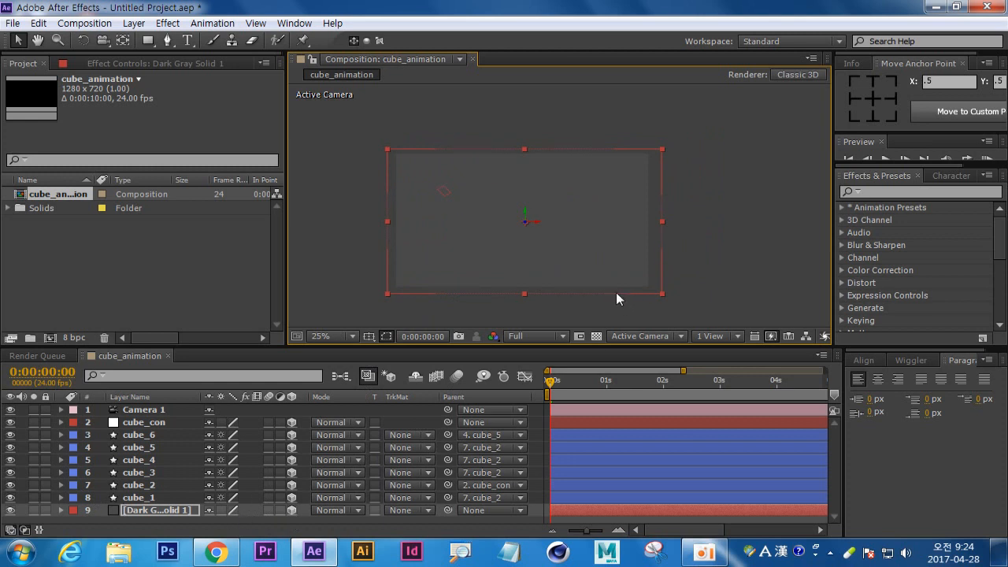
Step: Using a four-view layout, push the dark gray solid back in depth behind the cube net, and return to a single view
left_click(738, 337)
left_click(734, 402)
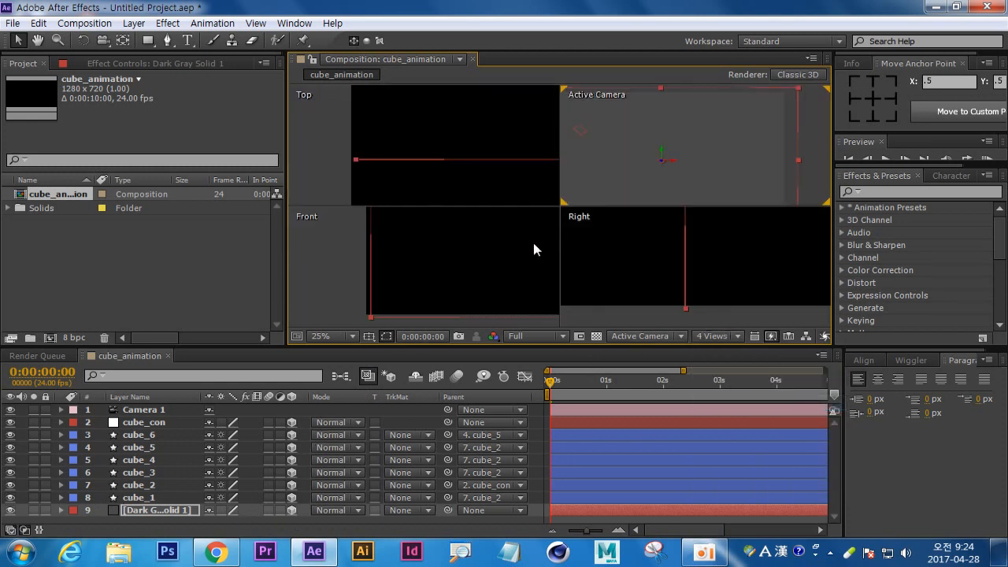
left_click(681, 232)
scroll(699, 279, "down", 1)
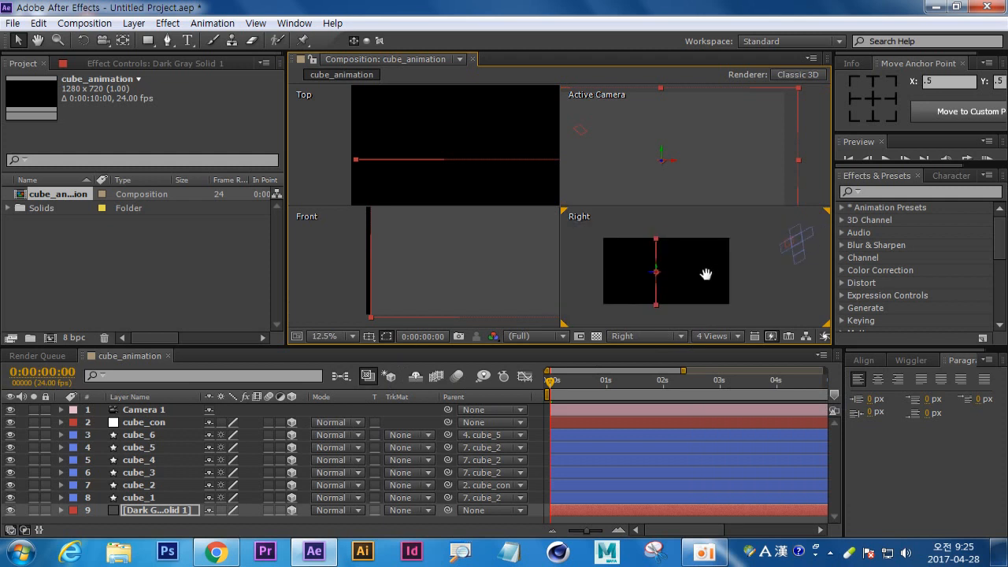
left_click_drag(654, 275, 824, 300)
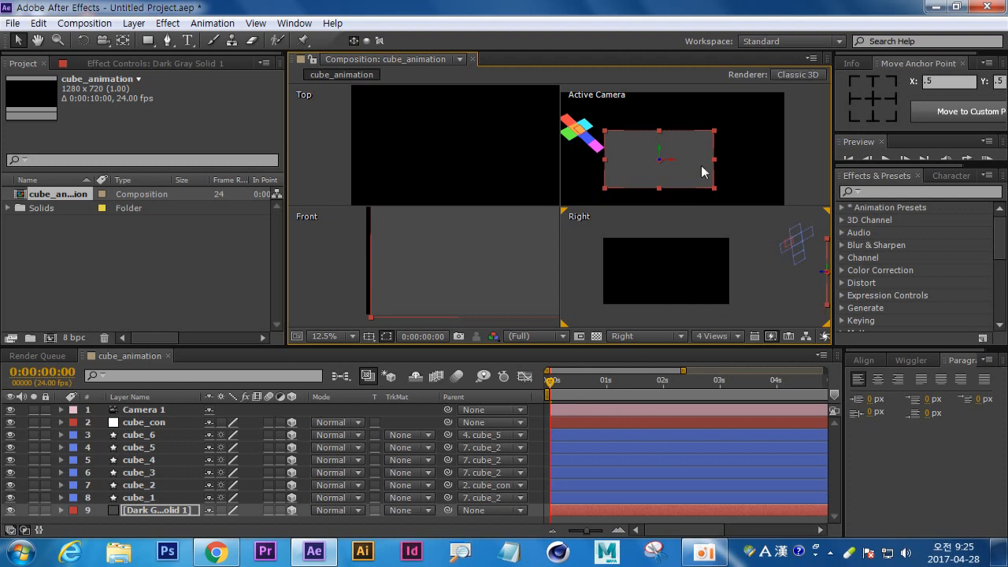
left_click(738, 334)
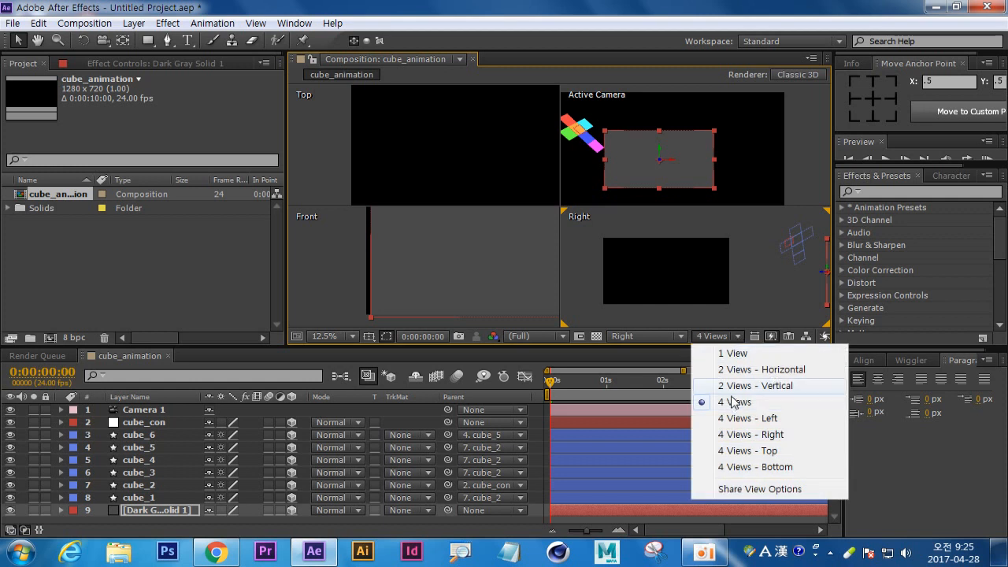
left_click(746, 359)
Step: Scale the dark gray solid to 247% so it fills the frame again, and collapse its properties
key("s")
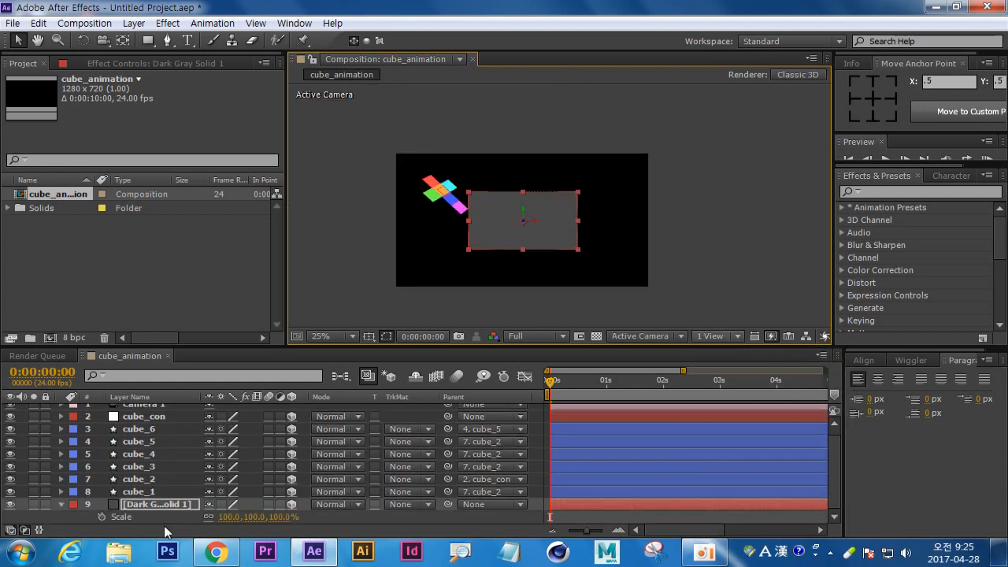
left_click_drag(227, 516, 357, 523)
left_click(728, 277)
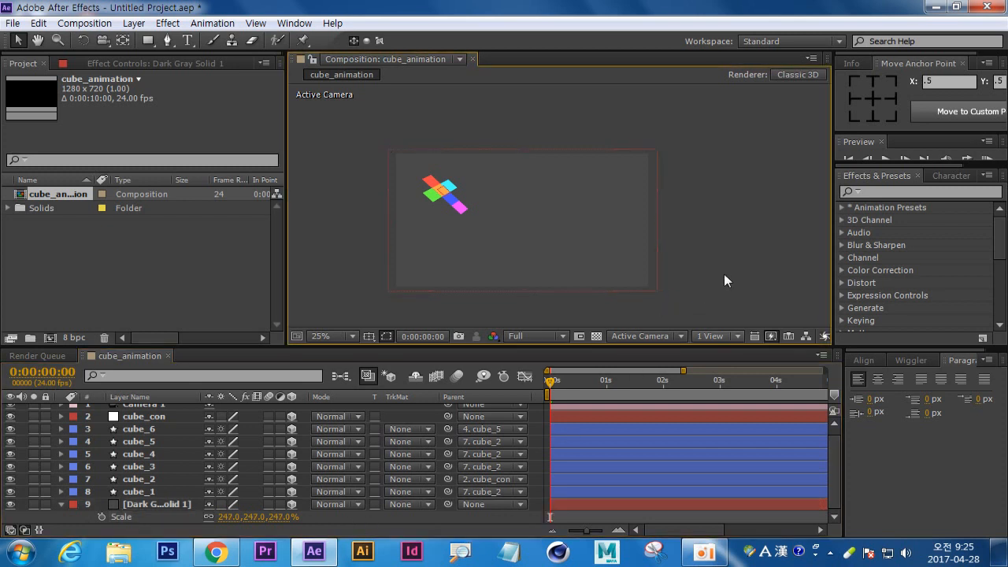
key("period")
left_click_drag(506, 262, 630, 266)
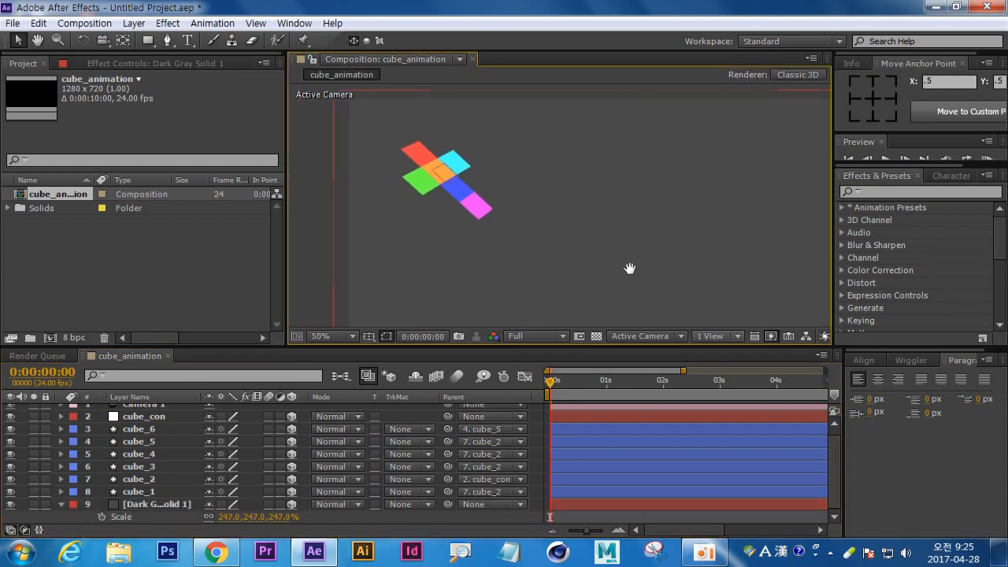
left_click(62, 504)
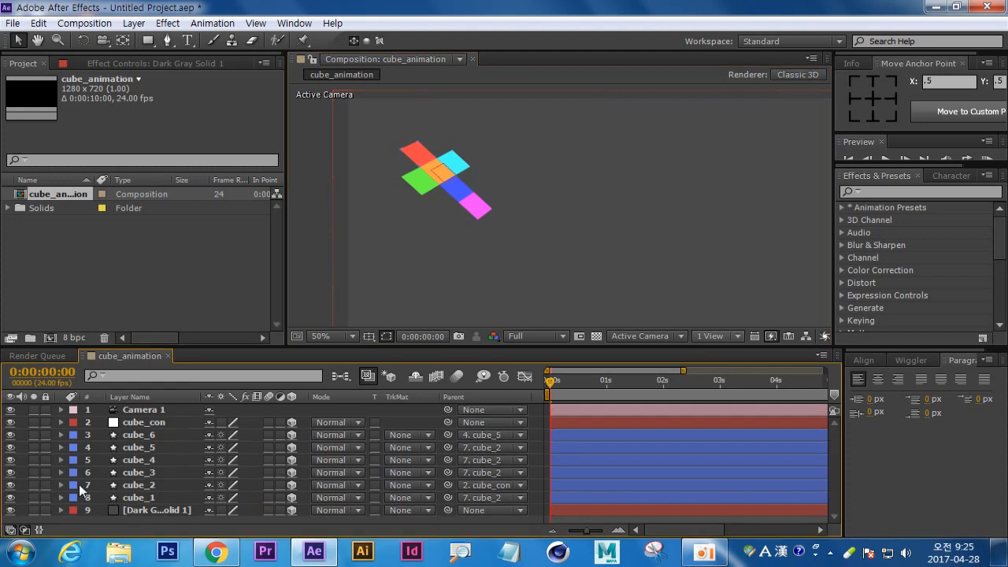
Step: Add a new spot light, Light 1, with a pale orange colour of about FFE3CC
right_click(150, 521)
mouse_move(344, 371)
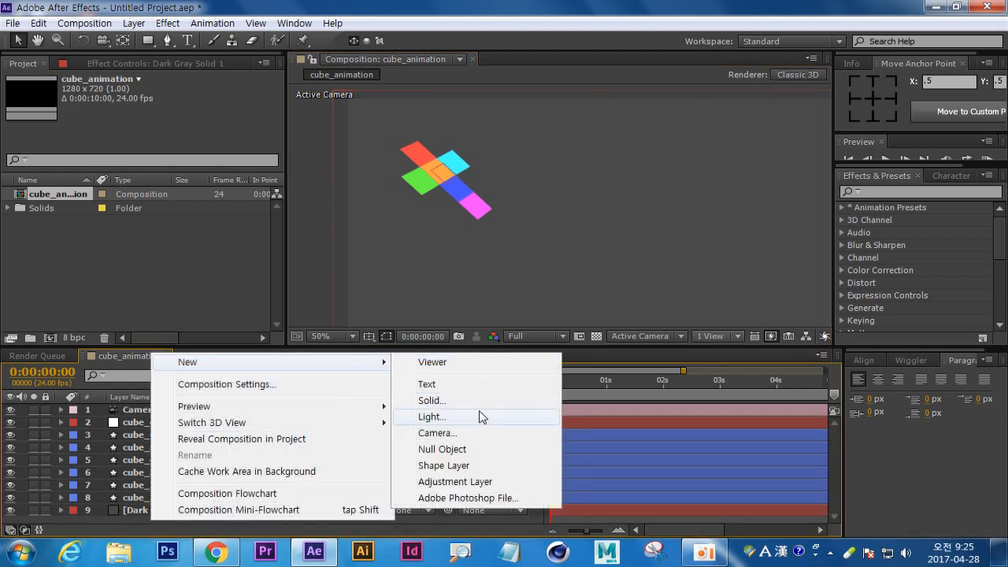
left_click(478, 416)
left_click(740, 213)
left_click(752, 212)
left_click(696, 240)
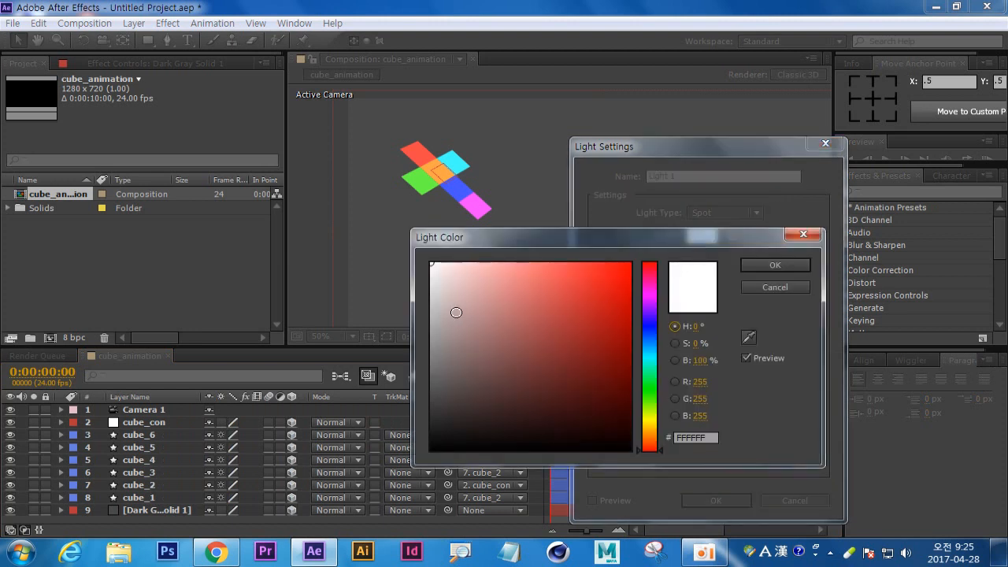
left_click(493, 285)
left_click_drag(651, 439, 651, 434)
left_click_drag(612, 339, 477, 258)
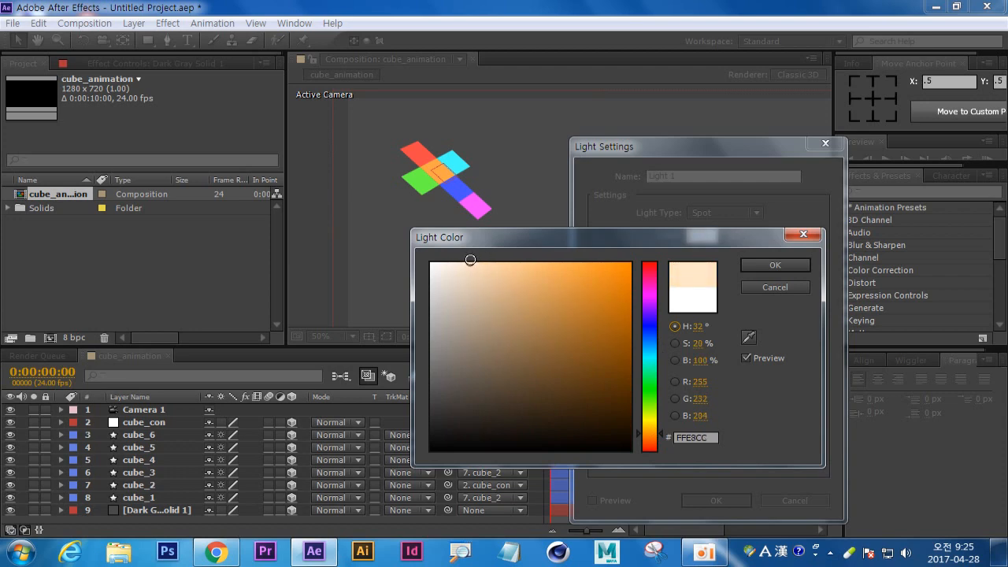
left_click(775, 264)
left_click(718, 500)
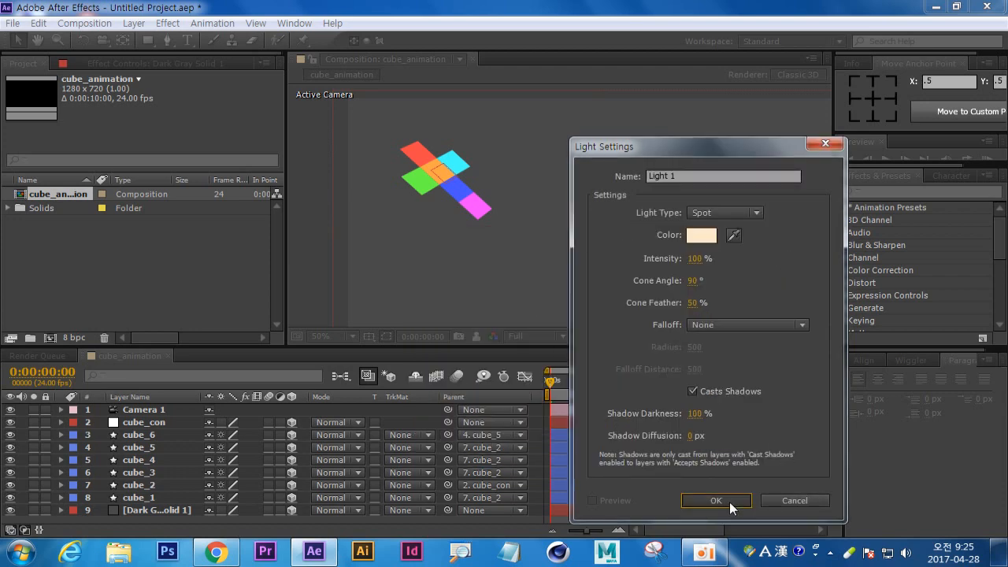
Step: Move Light 1's point of interest right and slightly down in the camera view, closer to the light
scroll(671, 243, "down", 2)
left_click_drag(623, 235, 612, 214)
left_click(572, 232)
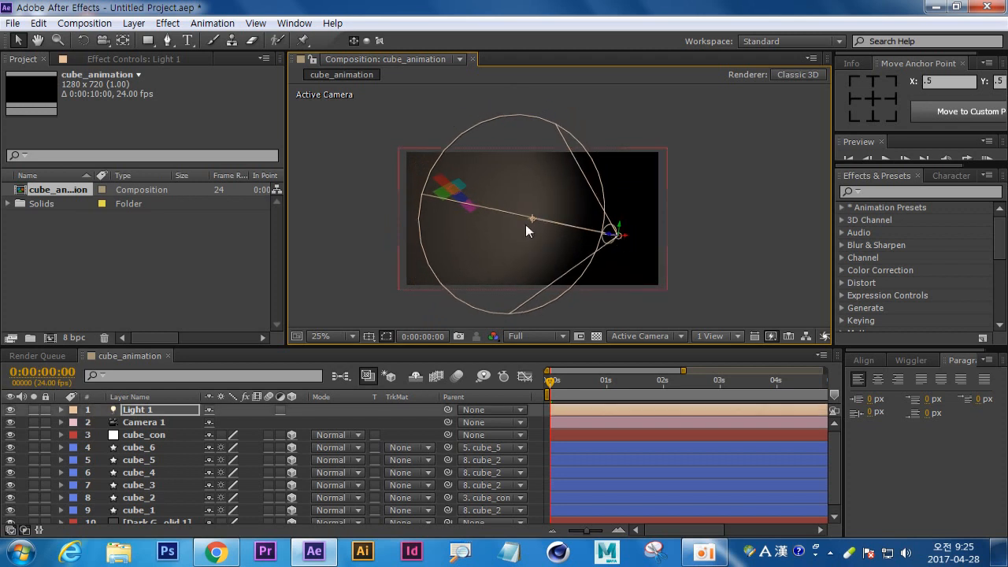
left_click_drag(540, 219, 572, 231)
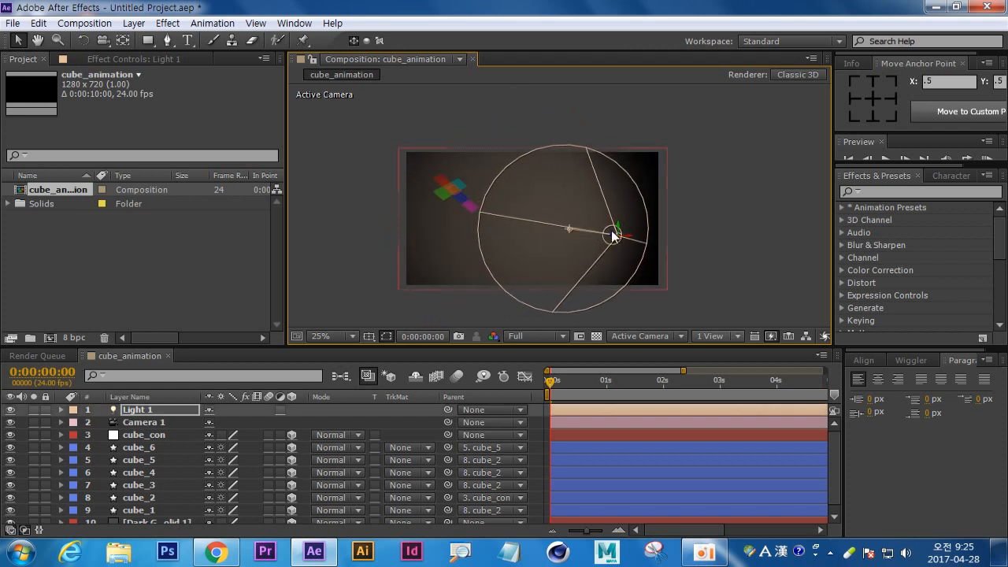
Step: Switch to four views and push Light 1's point of interest back in depth to near the background solid in the Top view
left_click(738, 335)
left_click(752, 403)
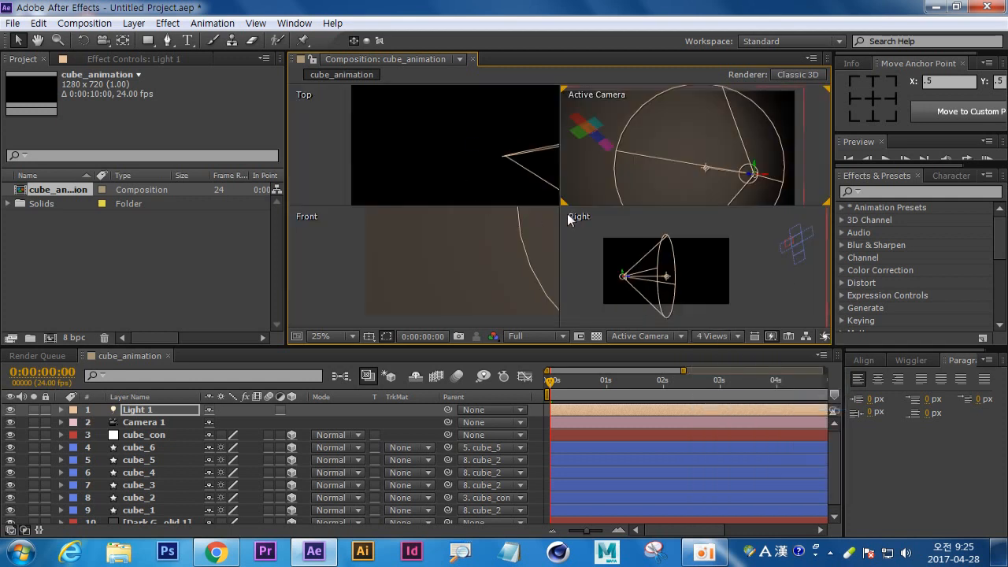
left_click(523, 151)
scroll(513, 158, "down", 4)
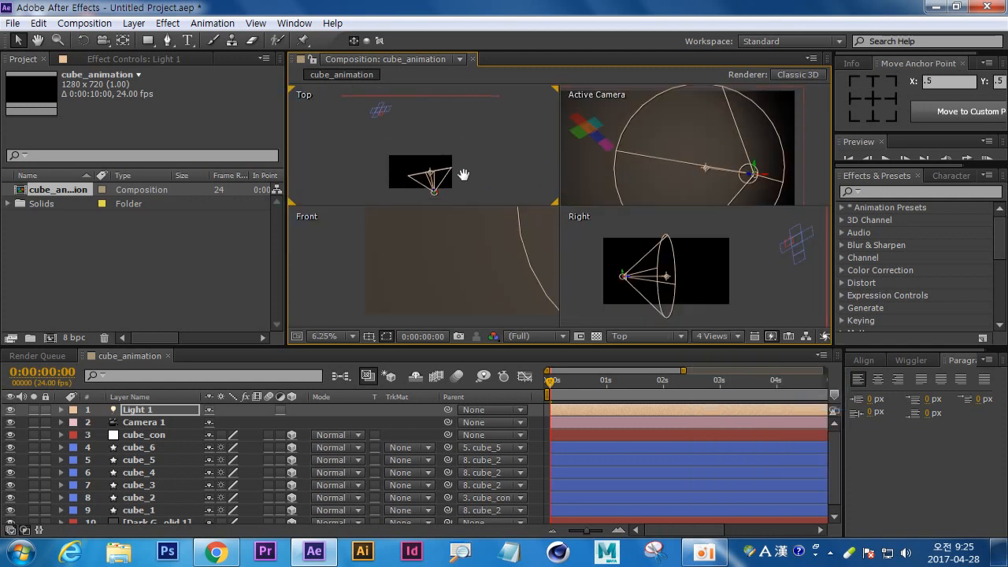
left_click(481, 177)
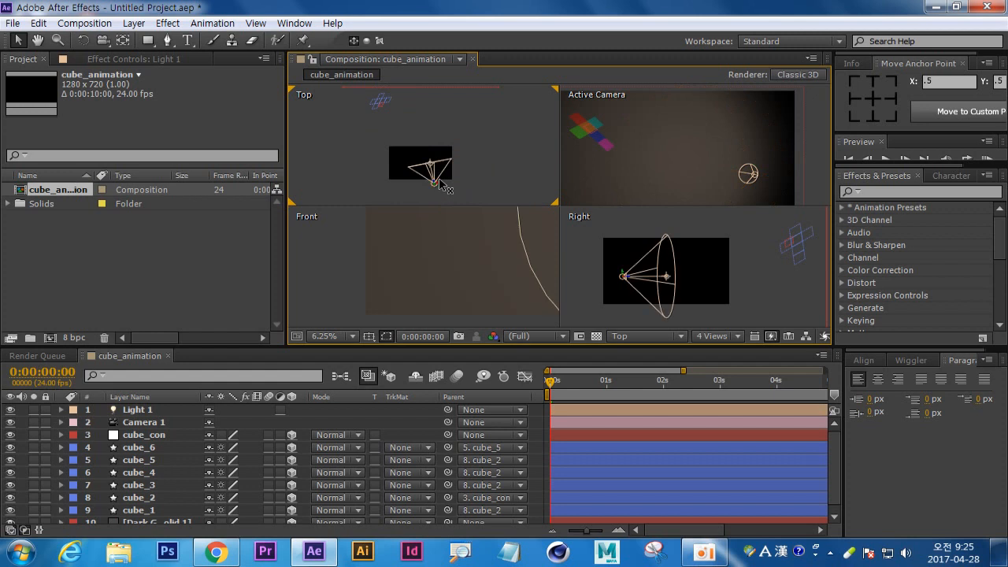
left_click(435, 185)
left_click_drag(430, 166, 420, 93)
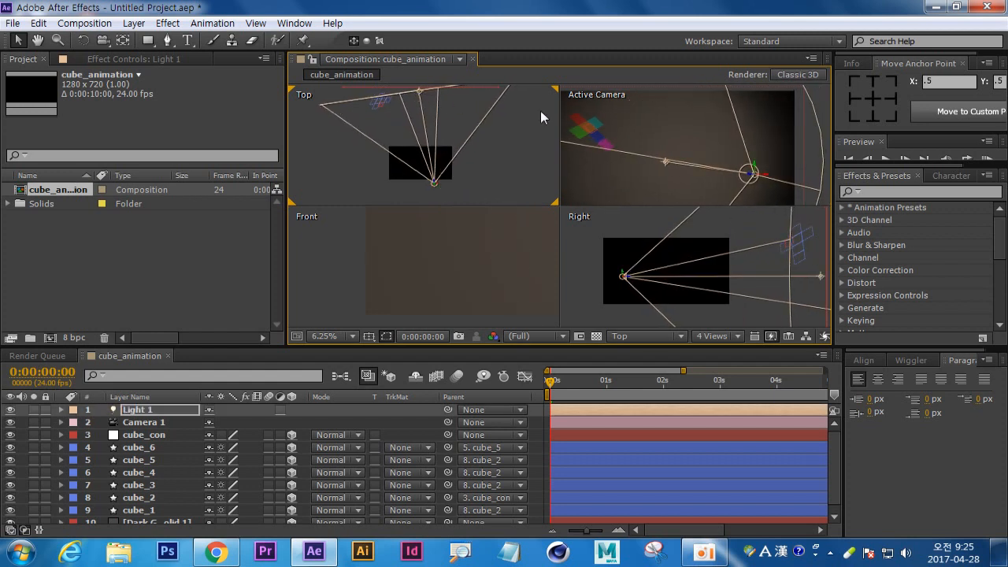
Step: Move Light 1 slightly right and closer to the background in the Top view, and return to a single camera view
left_click(647, 141)
left_click_drag(663, 148, 664, 137)
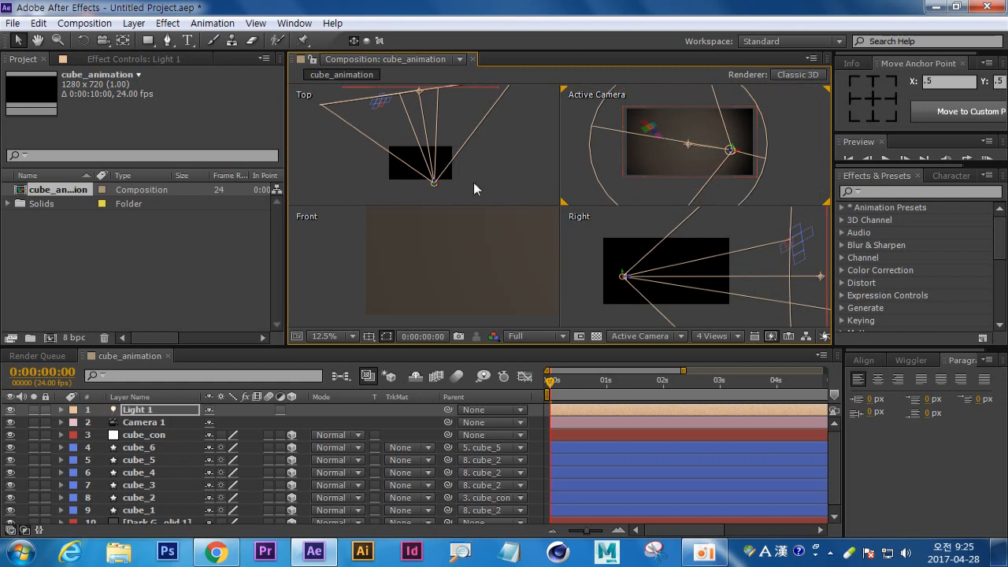
mouse_move(435, 183)
left_mouse_down()
mouse_move(428, 148)
mouse_move(455, 174)
mouse_move(445, 170)
left_mouse_up()
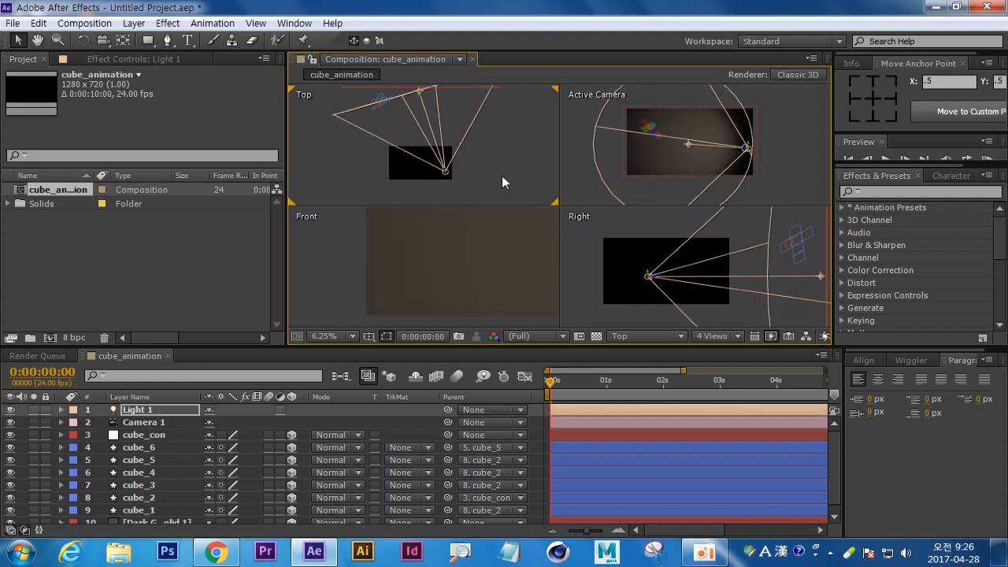
left_click(518, 146)
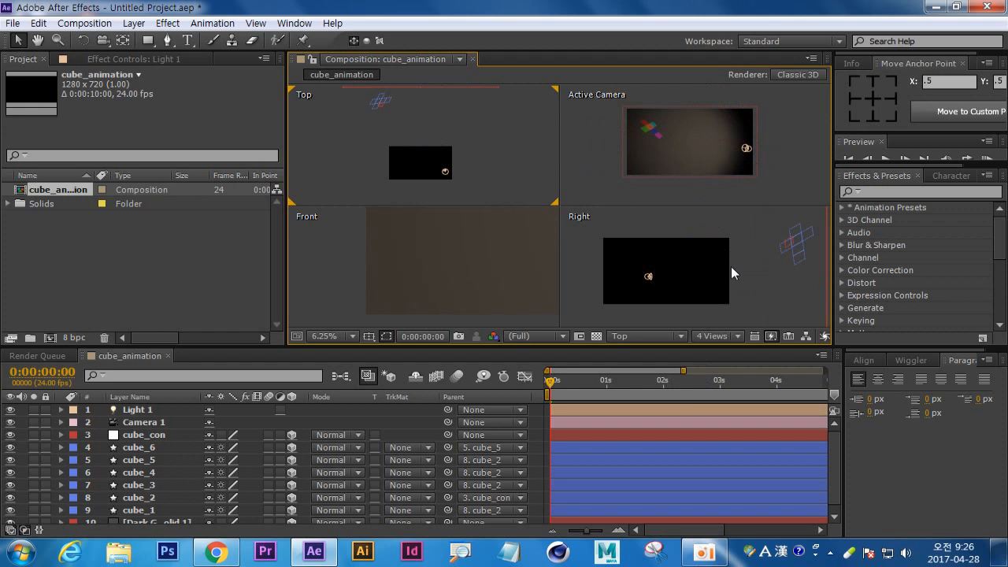
left_click(737, 336)
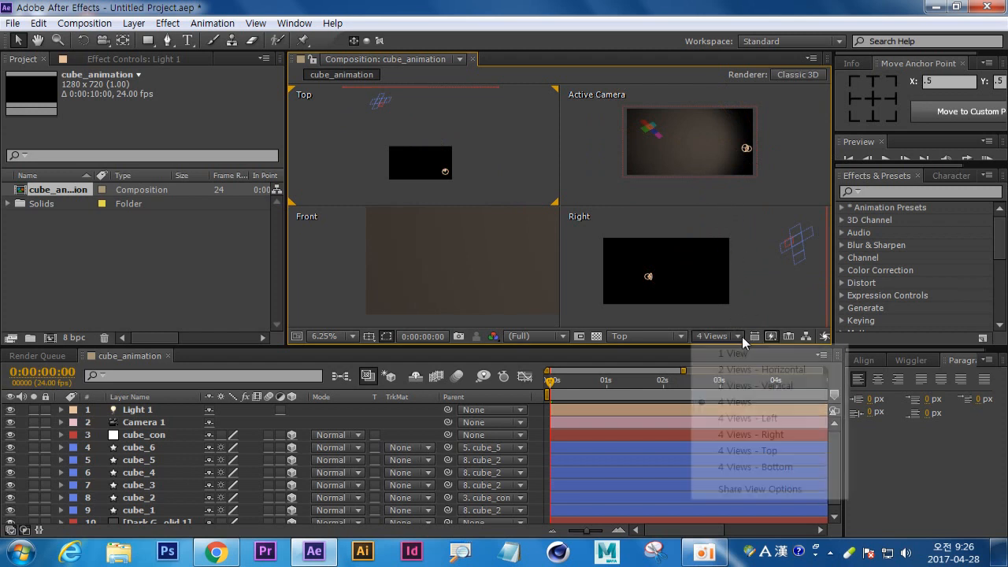
left_click(734, 353)
scroll(562, 259, "up", 2)
scroll(564, 259, "down", 2)
scroll(554, 260, "up", 2)
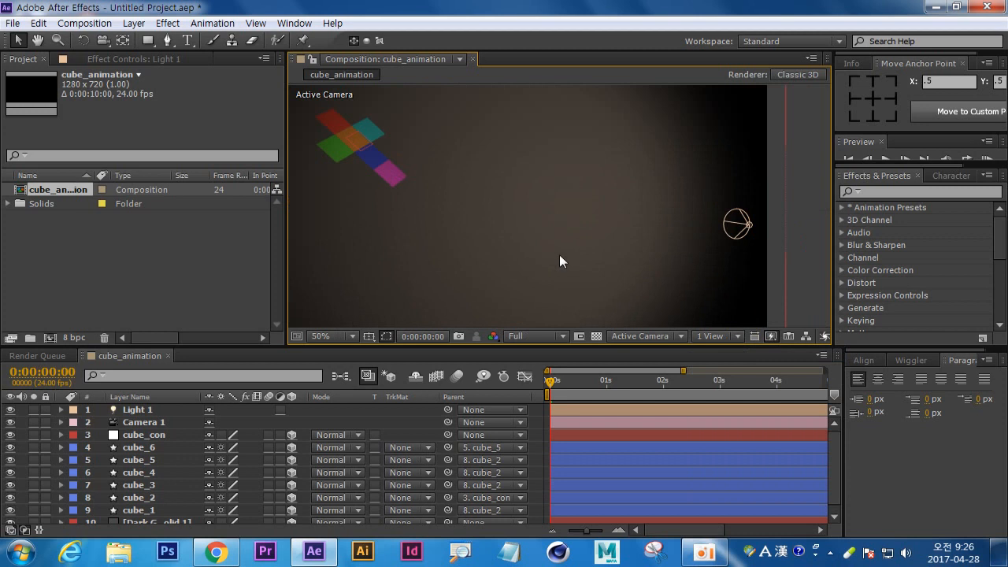
left_click_drag(559, 254, 601, 264)
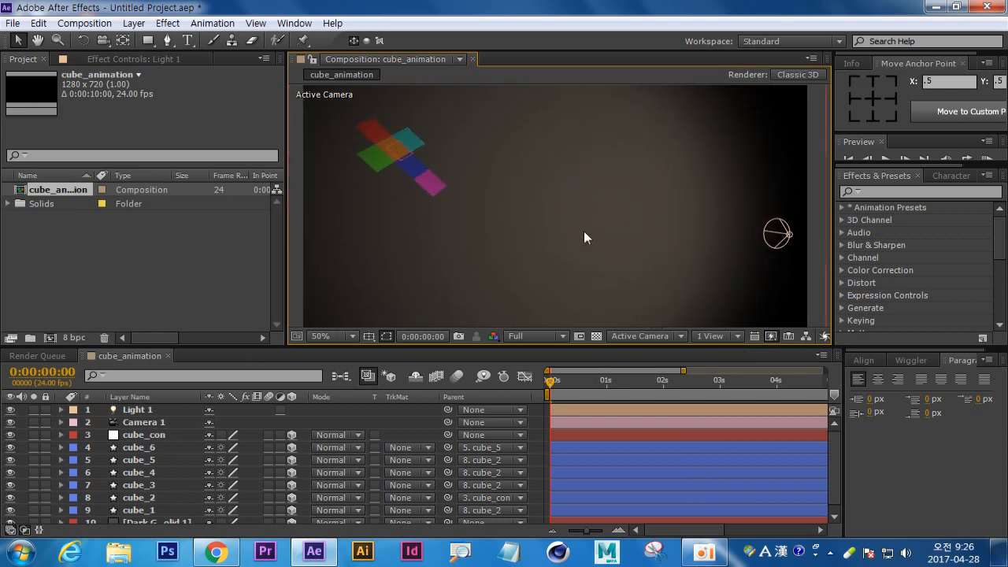
Step: Scrub to 0:00:01:00 and turn on Casts Shadows for all the layers from cube_1 to cube_6
left_click_drag(557, 384, 606, 409)
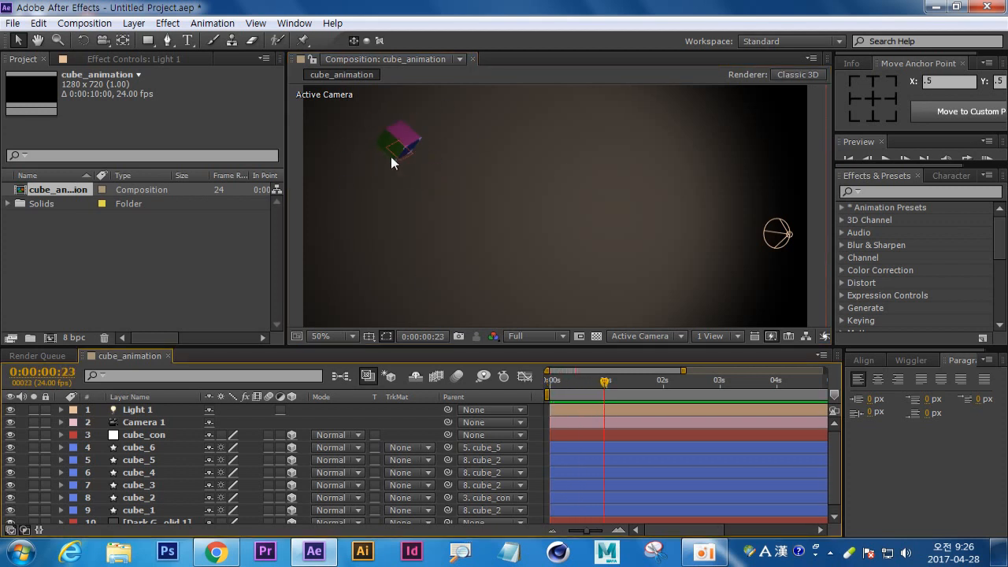
mouse_move(605, 380)
left_mouse_down()
mouse_move(564, 390)
mouse_move(606, 389)
left_mouse_up()
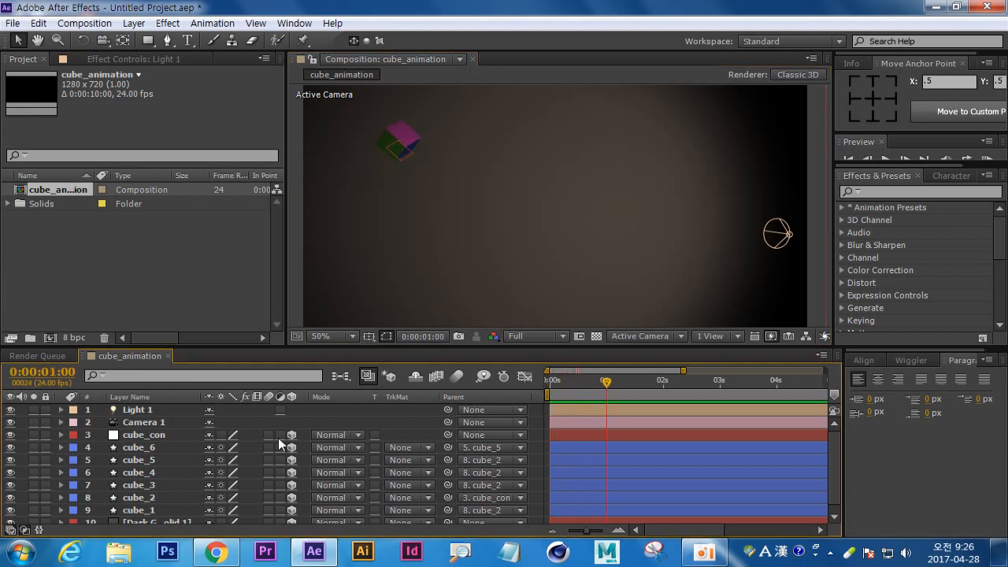
left_click(153, 447)
left_click(149, 511, "shift")
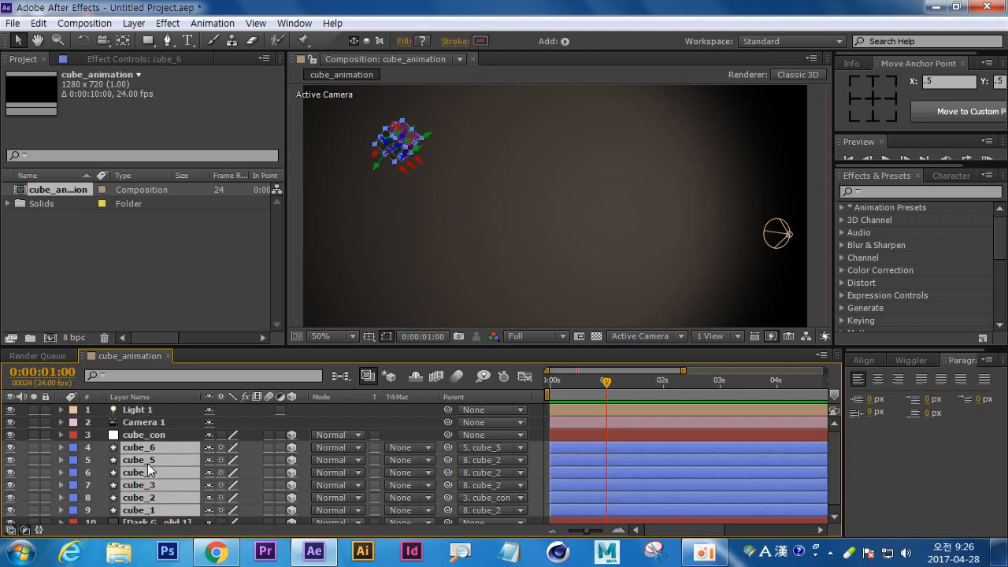
left_click(62, 447)
scroll(203, 450, "down", 3)
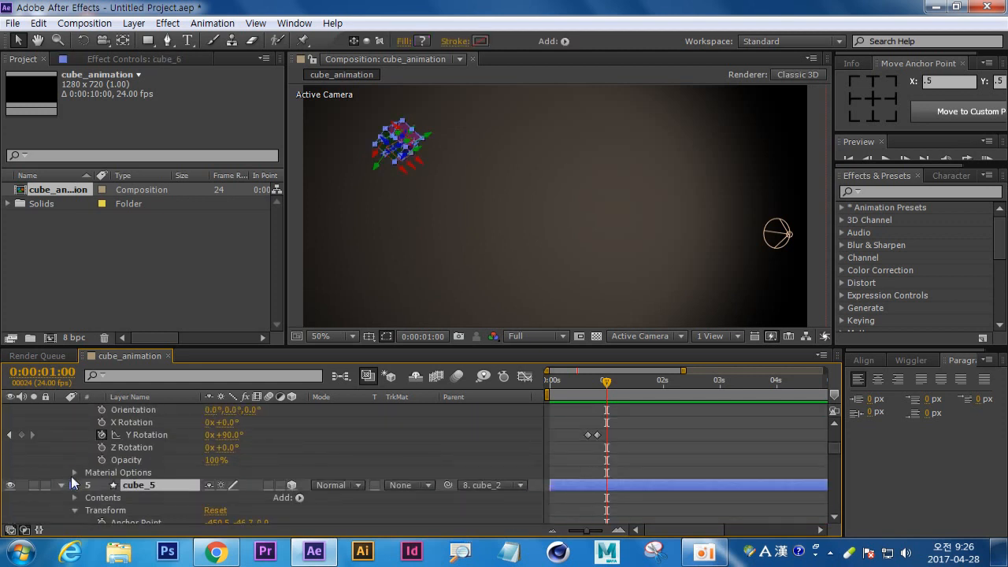
left_click(75, 473)
scroll(249, 461, "down", 5)
scroll(200, 441, "up", 3)
left_click(210, 423)
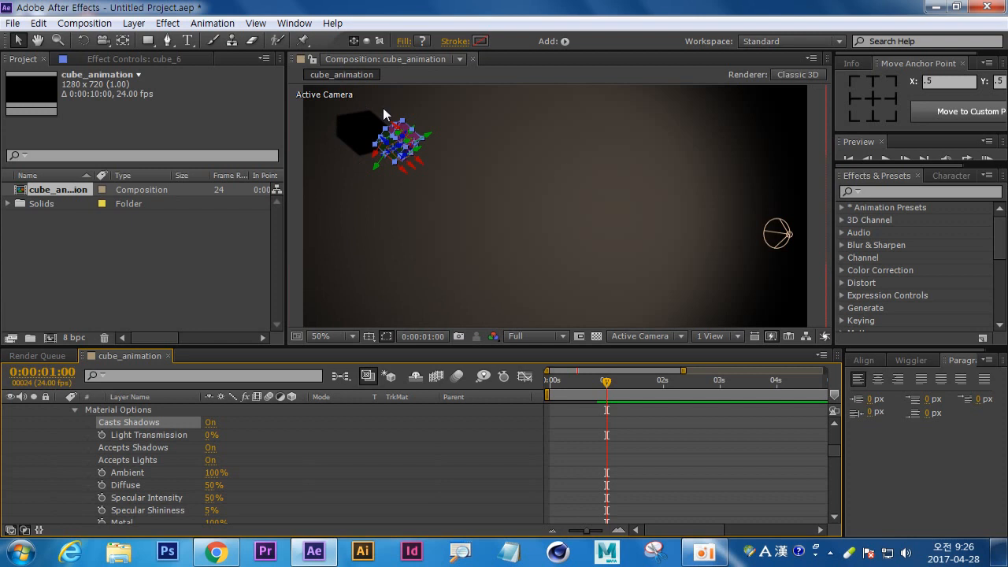
Step: Set Light 1's Shadow Darkness to 50% in its Light Options
scroll(247, 471, "down", 1)
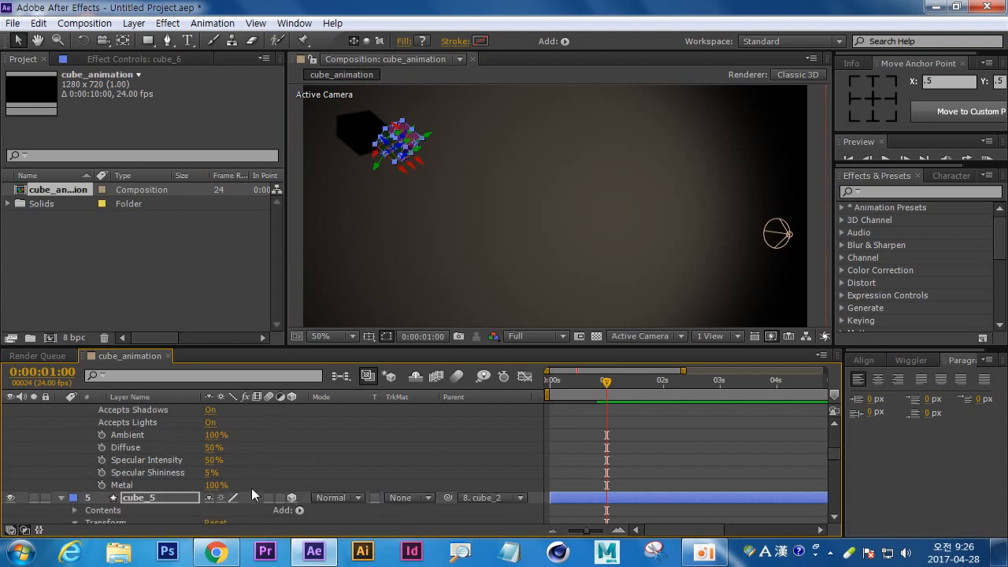
scroll(209, 477, "up", 5)
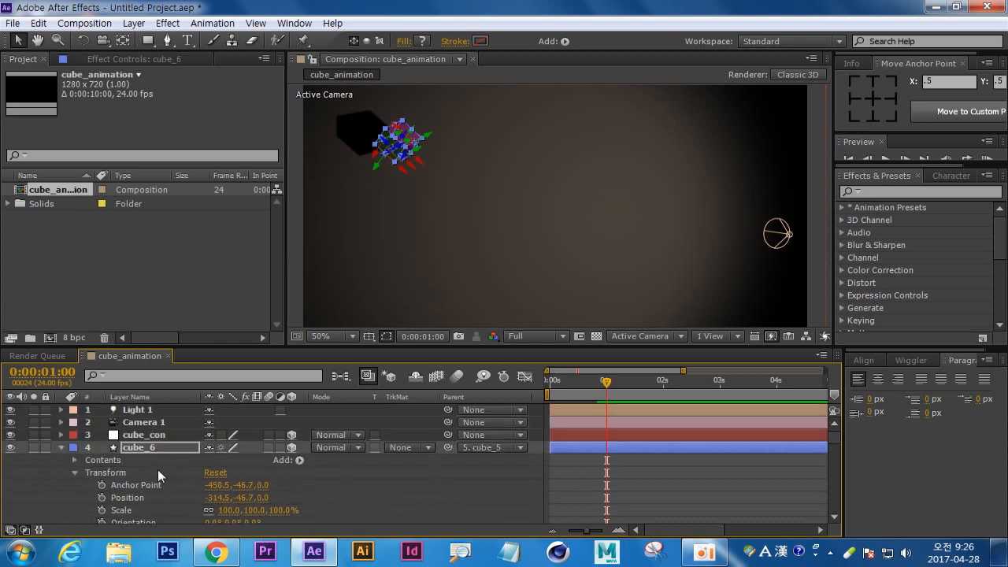
left_click(61, 410)
left_click(75, 435)
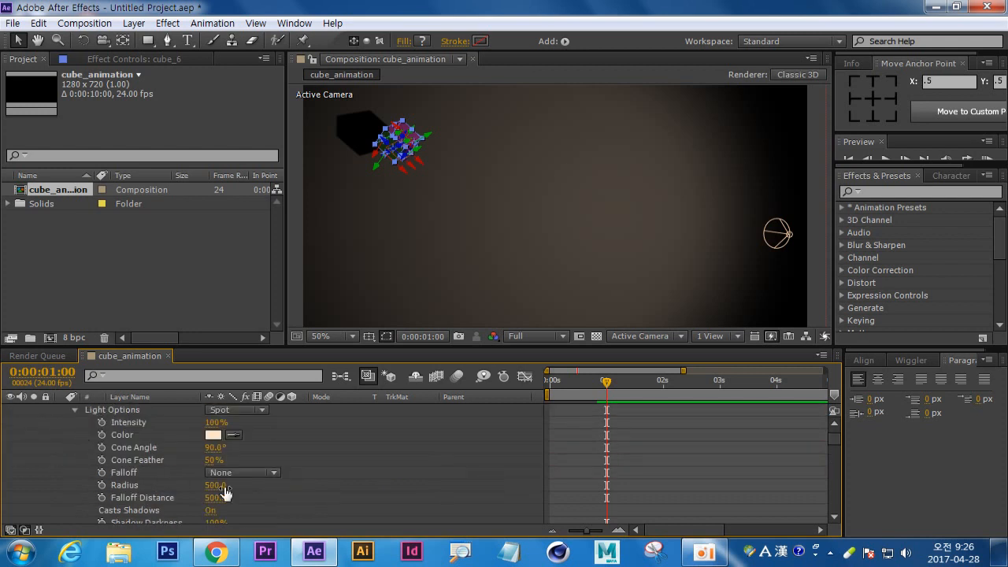
scroll(213, 493, "down", 2)
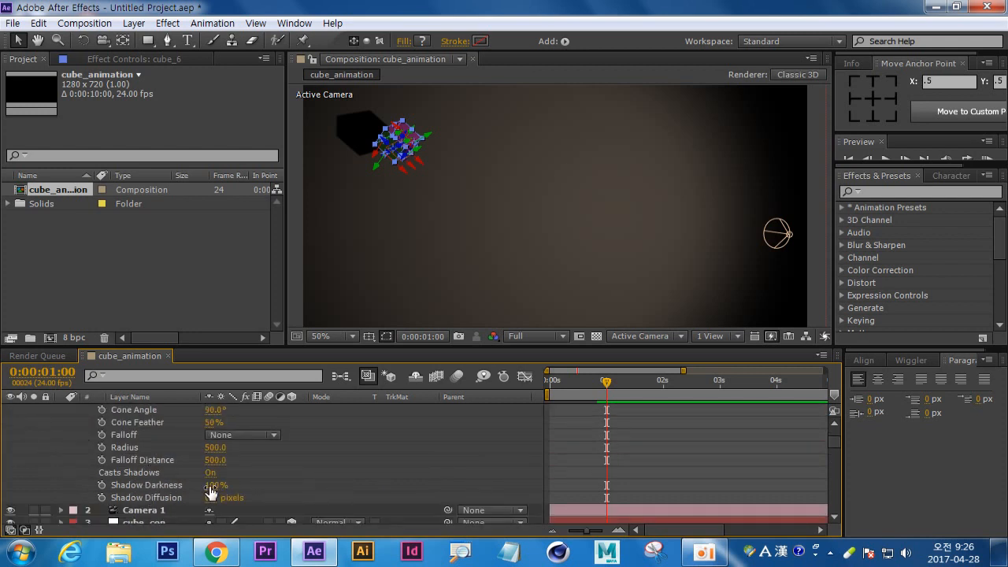
left_click(216, 485)
type("60")
key("Return")
left_click(211, 485)
type("50")
key("Return")
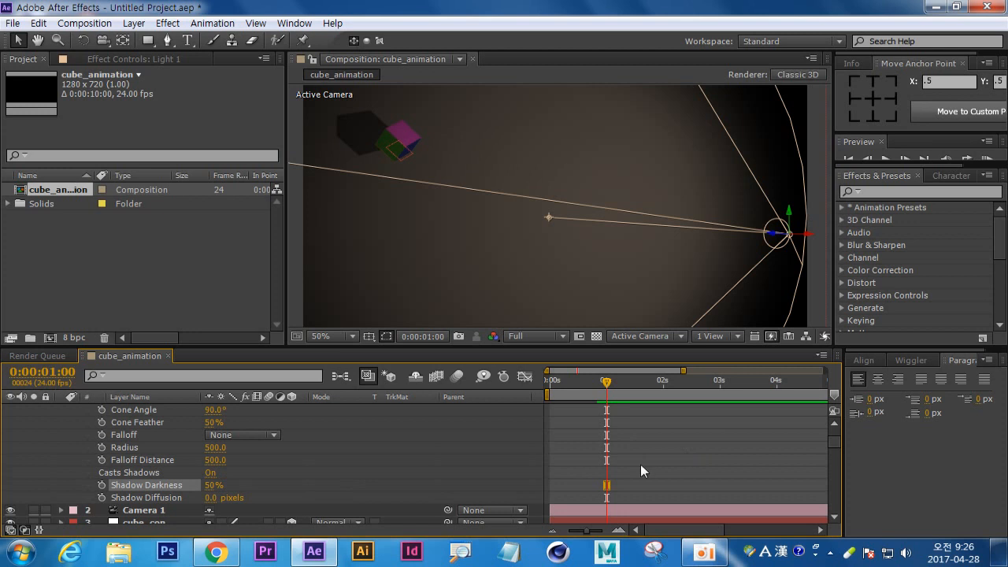
Step: Try a Shadow Diffusion of 50 pixels on Light 1, and settle on 100 pixels
left_click(211, 498)
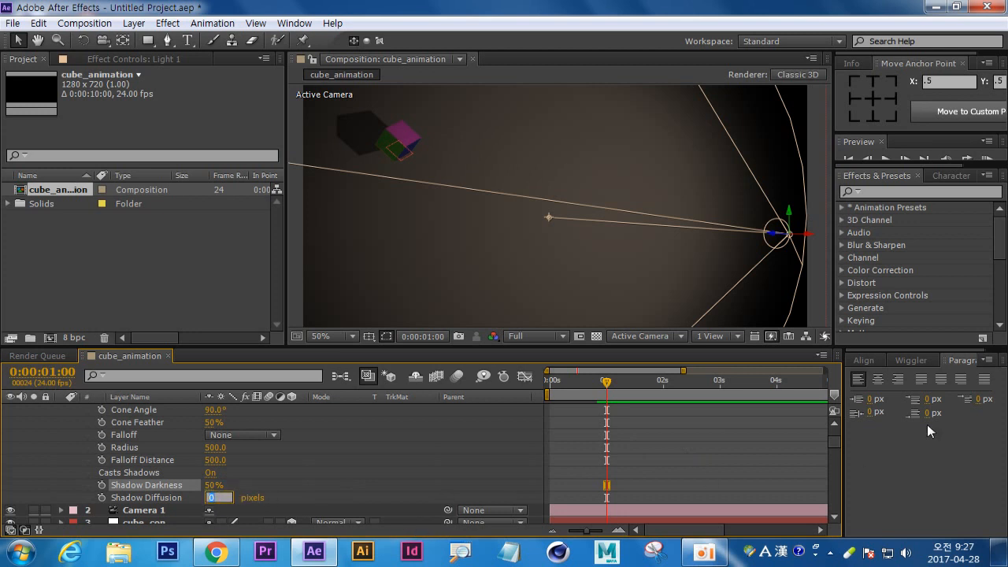
type("50")
key("Return")
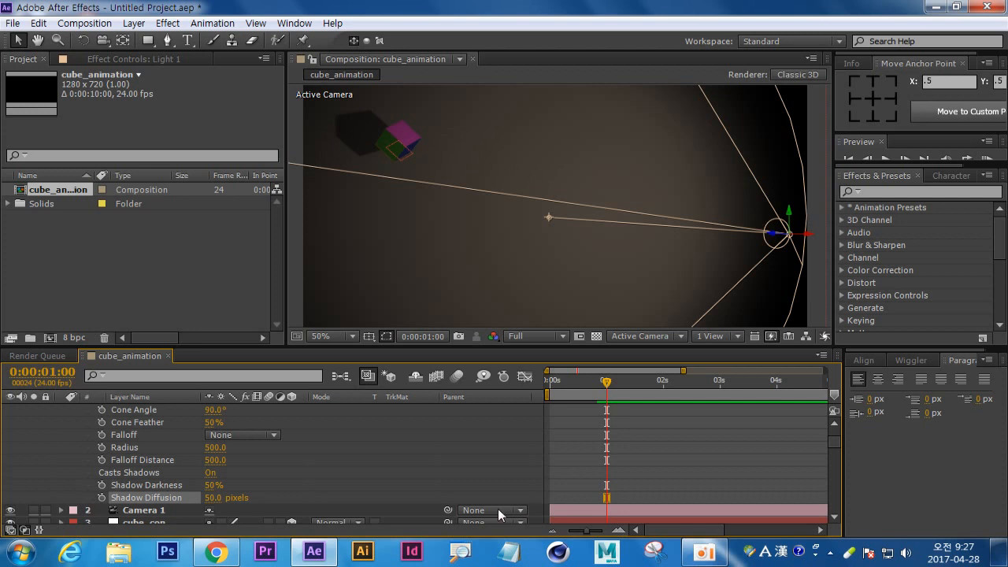
left_click(213, 498)
type("100")
key("Return")
left_click(481, 126)
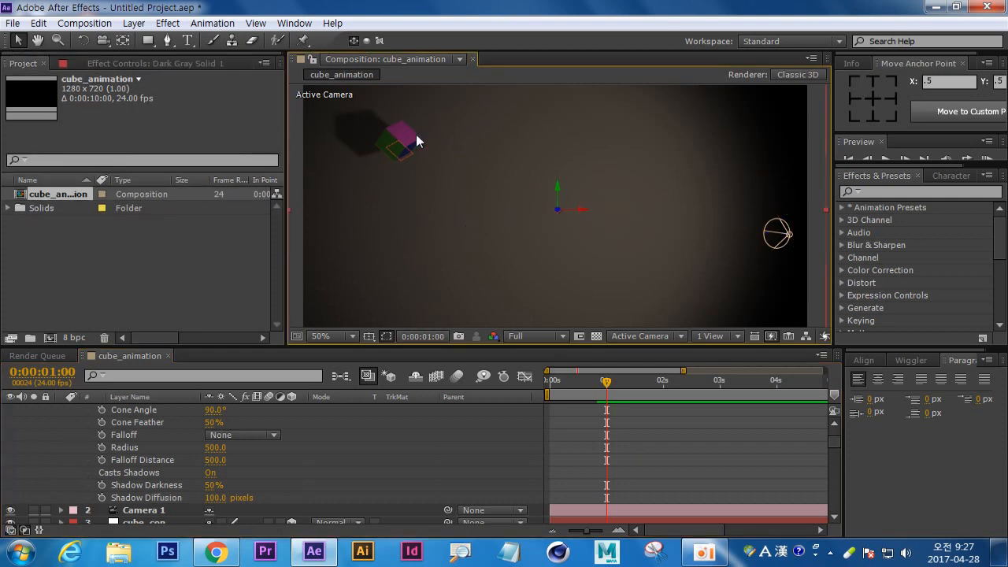
Step: Show four views and move Light 1 slightly right and farther from the background solid in the Top view
key("comma")
left_click(724, 234)
left_click(667, 222)
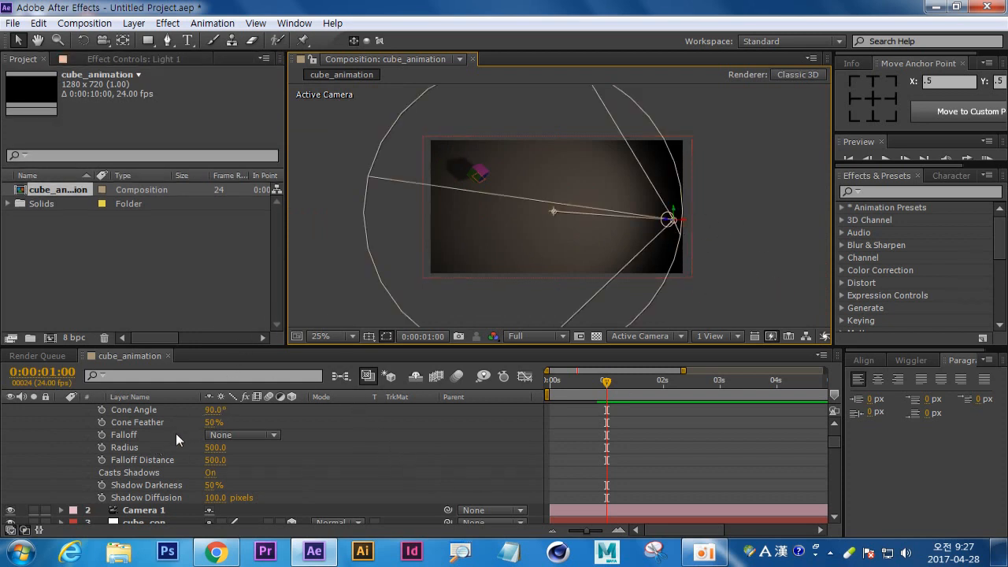
scroll(176, 433, "up", 1)
left_click(735, 339)
left_click(754, 402)
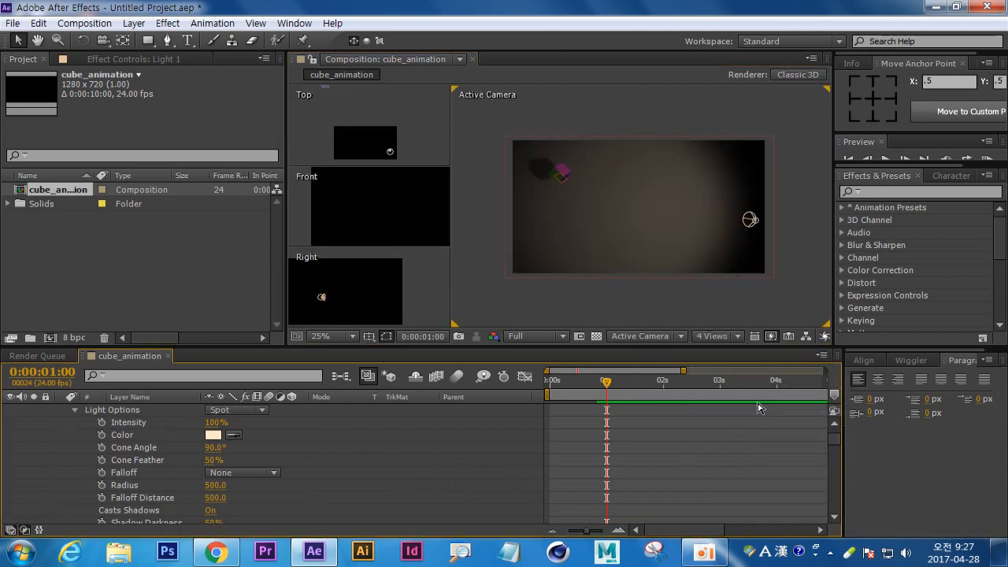
left_click(734, 336)
left_click(754, 404)
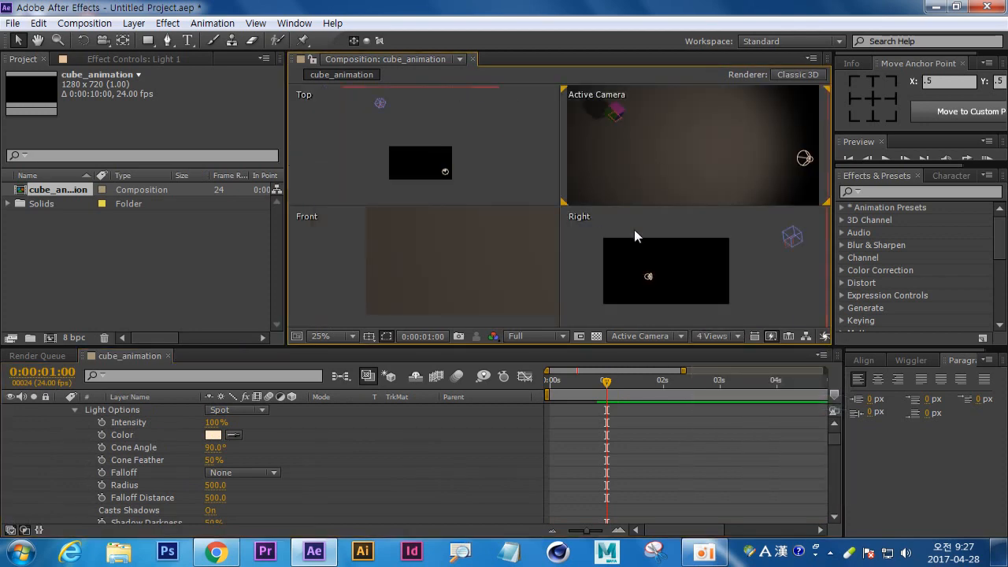
scroll(450, 155, "down", 2)
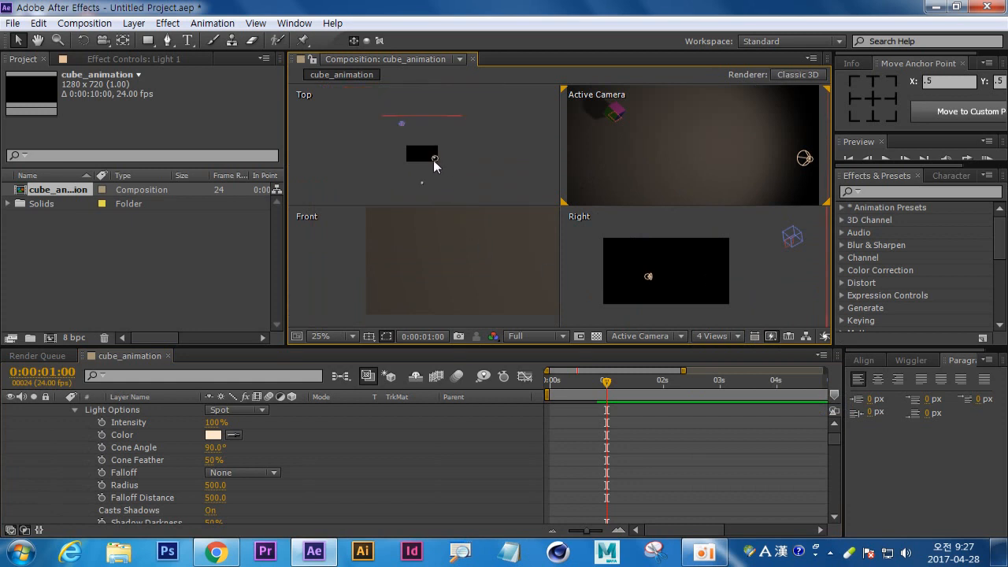
mouse_move(432, 161)
left_mouse_down()
mouse_move(441, 151)
mouse_move(441, 164)
left_mouse_up()
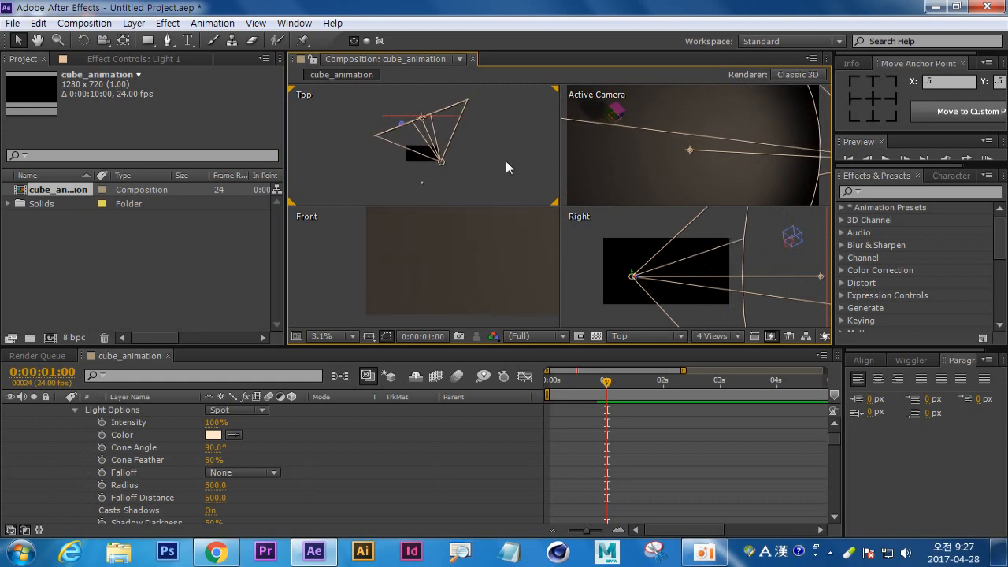
Step: Raise Light 1 to near the composition's upper edge in the Right view, and return to a single Active Camera view
left_click(644, 229)
left_click_drag(633, 278, 631, 244)
left_click(636, 140)
left_click_drag(657, 159, 650, 158)
left_click(790, 175)
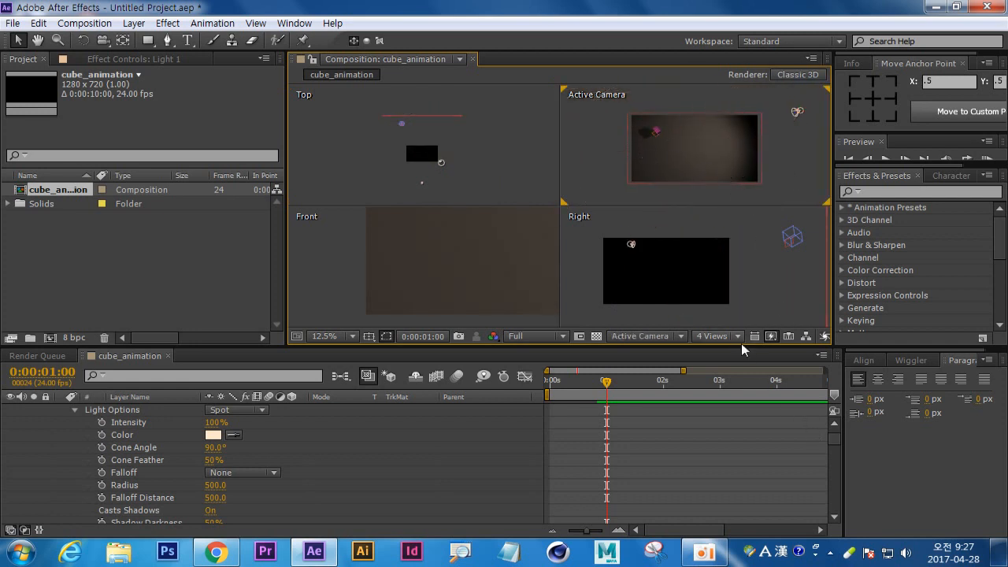
left_click(737, 336)
left_click(729, 354)
scroll(542, 263, "up", 4)
scroll(543, 263, "down", 1)
scroll(542, 263, "up", 1)
mouse_move(494, 186)
left_mouse_down()
mouse_move(541, 216)
mouse_move(518, 168)
mouse_move(472, 155)
mouse_move(493, 174)
left_mouse_up()
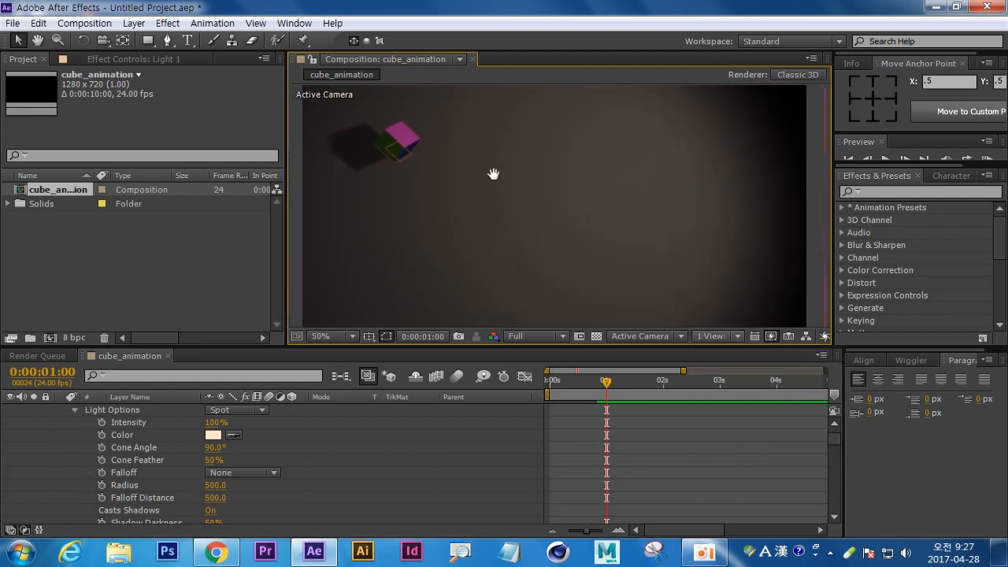
scroll(496, 180, "down", 2)
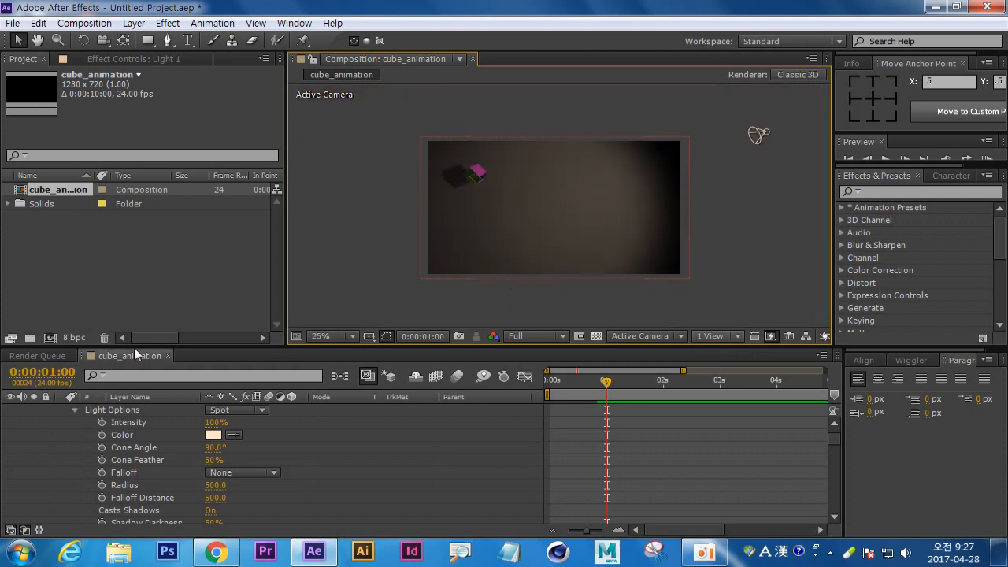
Step: Collapse the expanded properties of Light 1 and all the other layers in the timeline
scroll(152, 445, "up", 2)
left_click(62, 409)
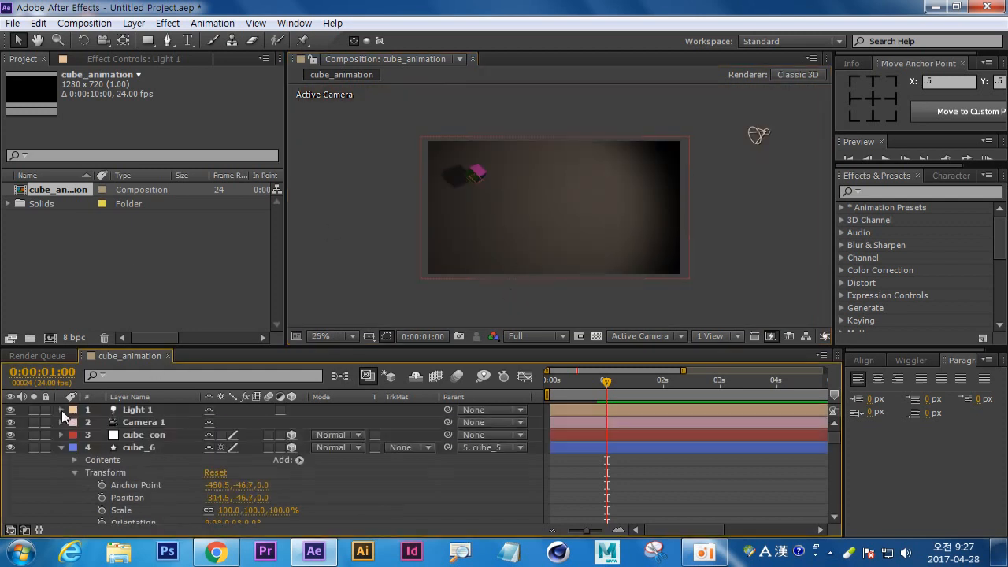
key("ctrl+a")
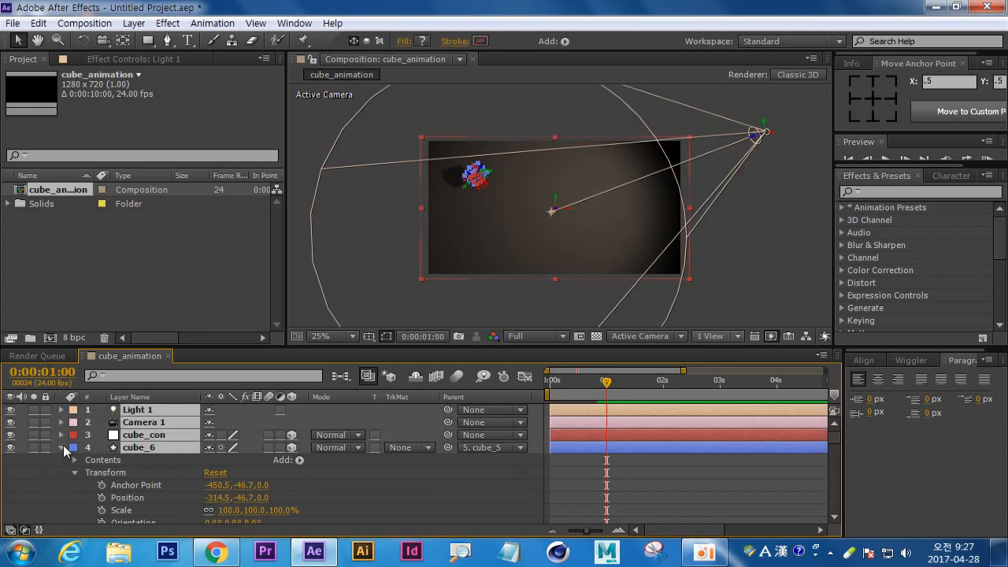
left_click(63, 447)
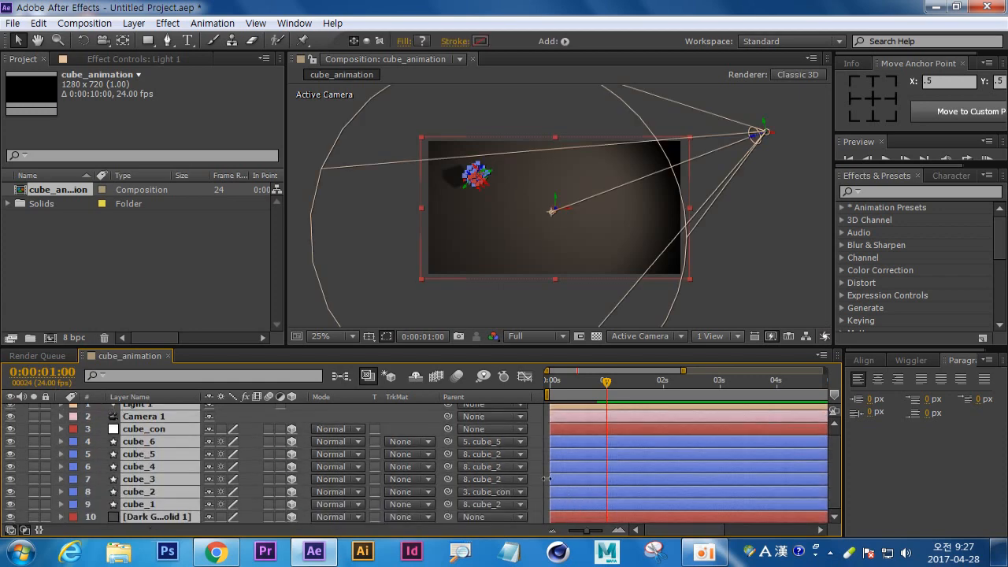
Step: Create a second light of type Point with white color and 100% intensity, with Casts Shadows turned off
right_click(542, 477)
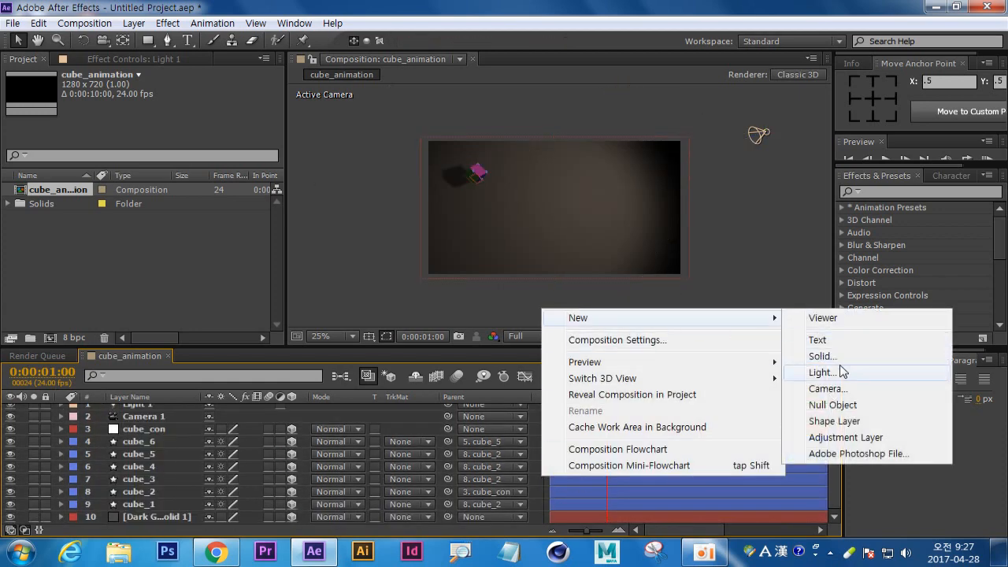
left_click(870, 373)
left_click(702, 236)
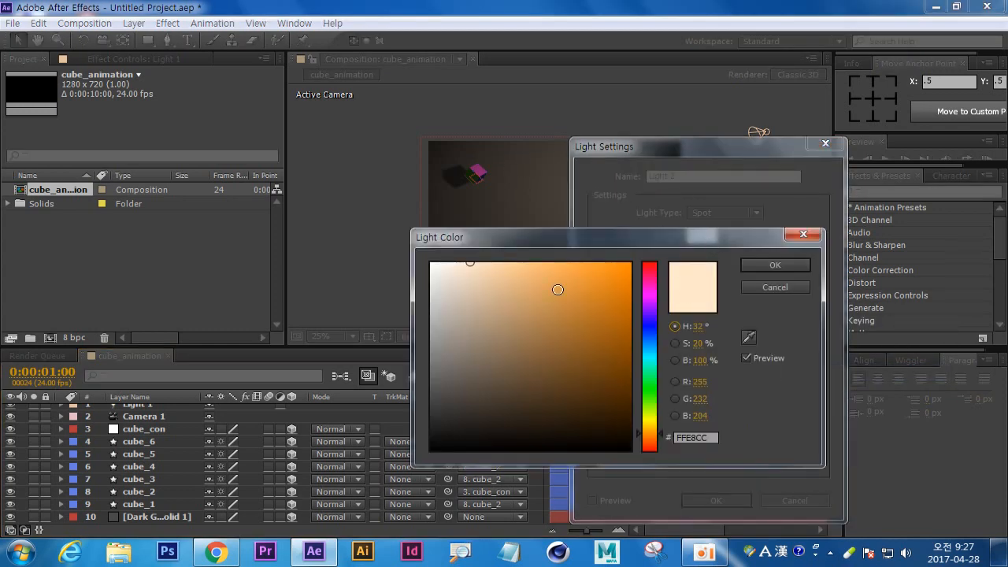
left_click_drag(438, 295, 403, 241)
left_click(774, 266)
left_click(724, 212)
left_click(745, 262)
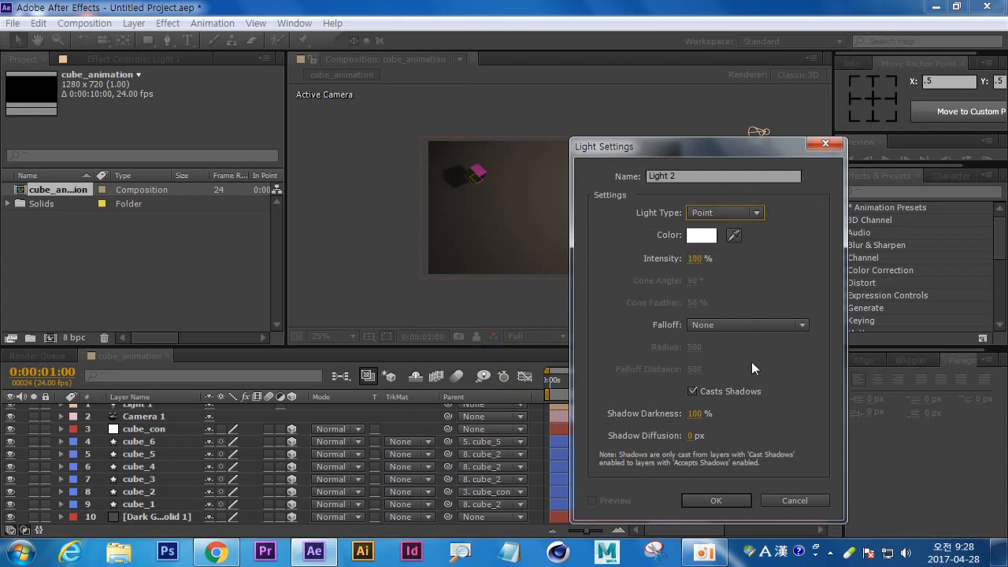
left_click(693, 391)
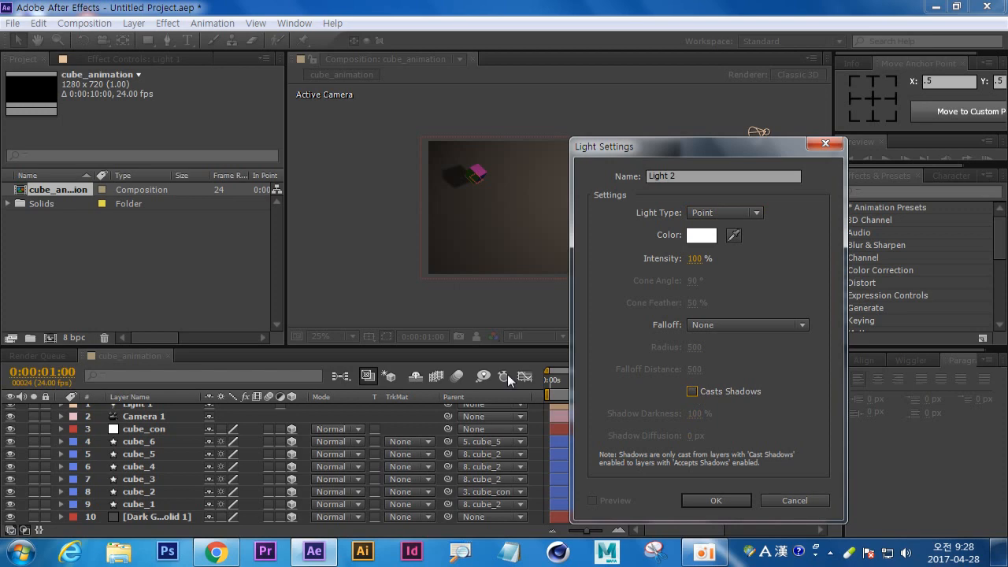
left_click(716, 499)
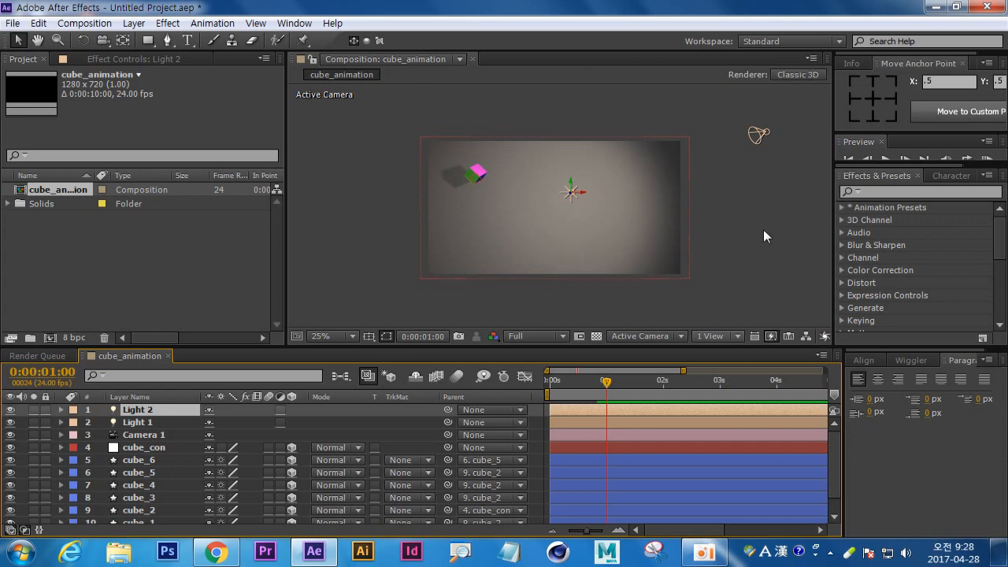
Step: Scrub through the fold from the start to 0:00:01:03, end the work area there and preview the animation
left_click(412, 186)
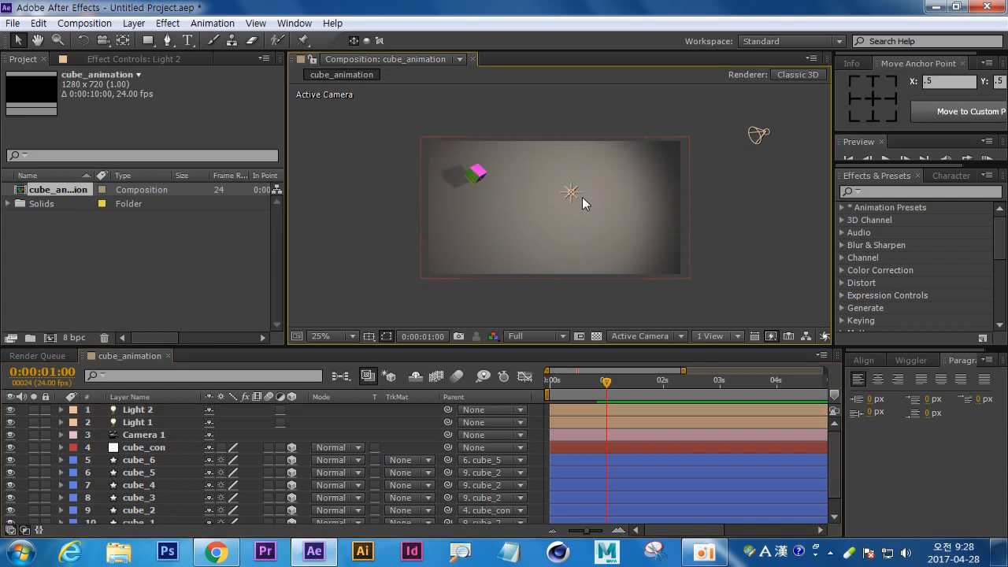
scroll(553, 220, "up", 1)
scroll(587, 218, "down", 1)
left_click_drag(647, 215, 608, 212)
scroll(700, 218, "up", 1)
left_click_drag(606, 382, 514, 390)
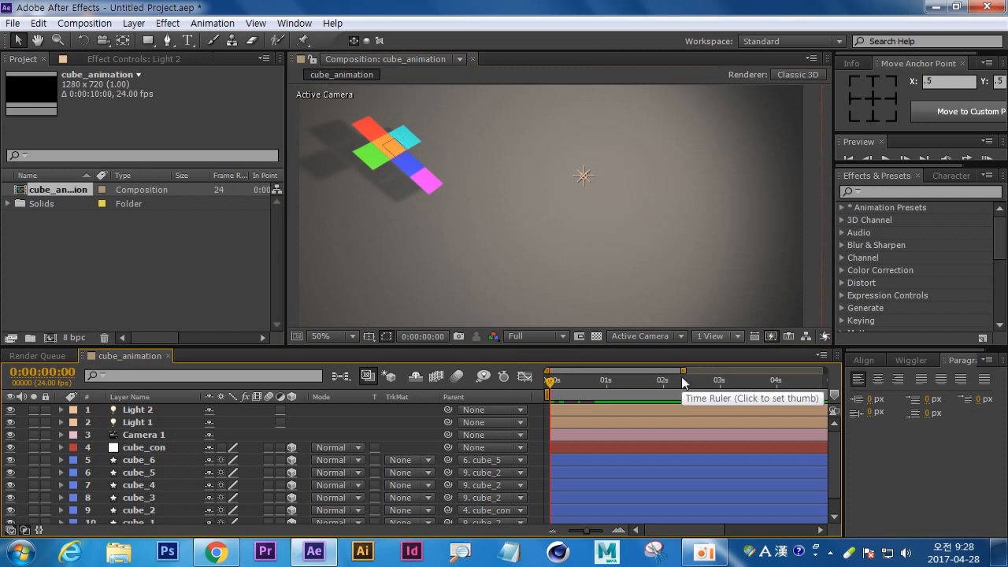
left_click_drag(549, 381, 613, 388)
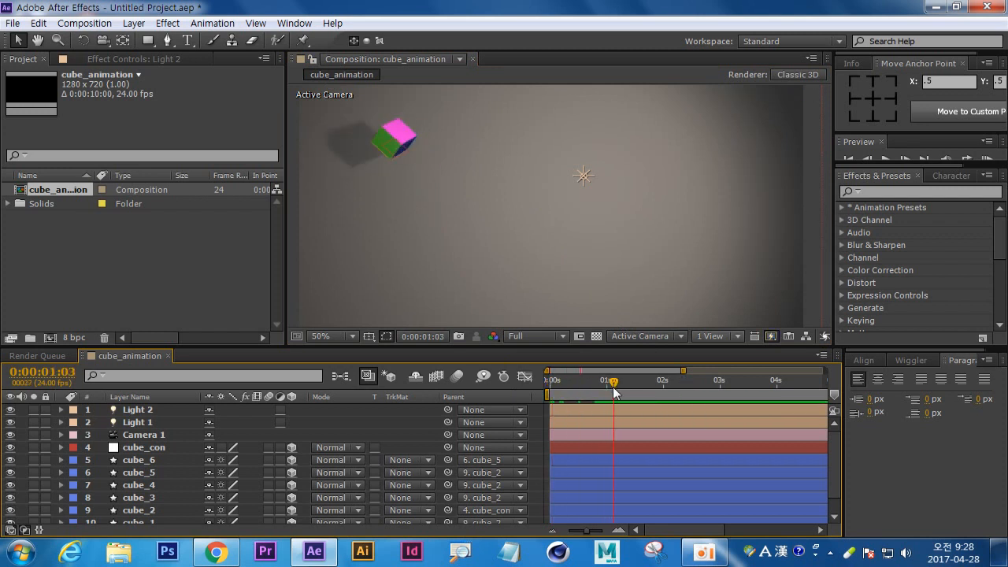
key("KP_0")
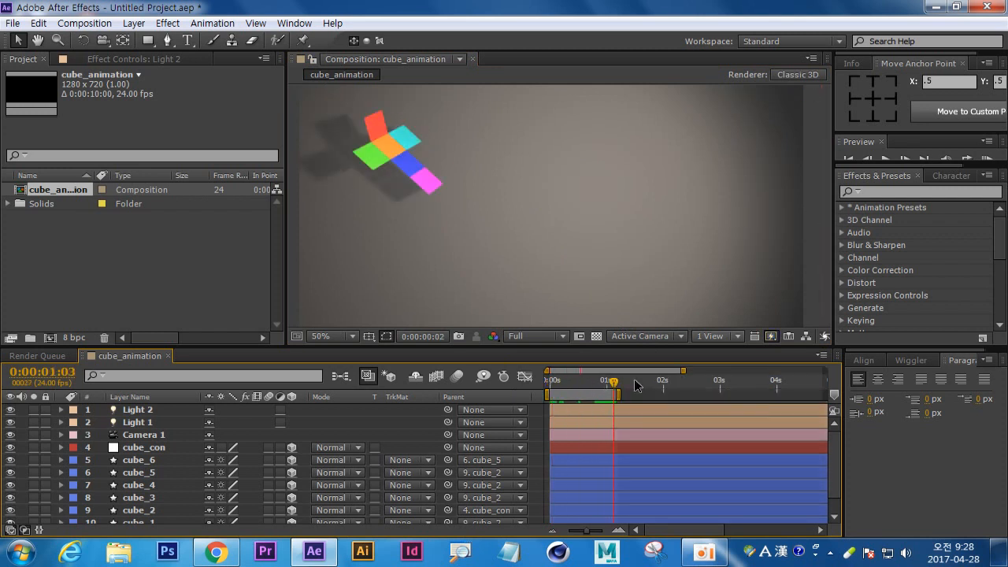